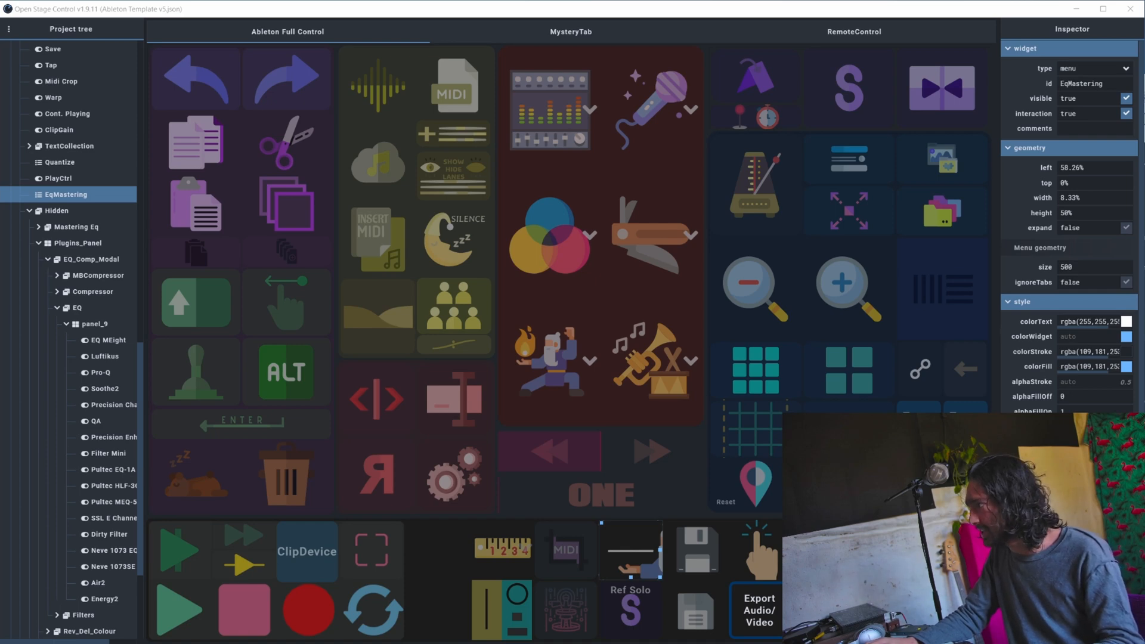
Step: Open flaticon.com in a new private browser window and shift that window over the existing one
left_click_drag(1144, 149, 122, 65)
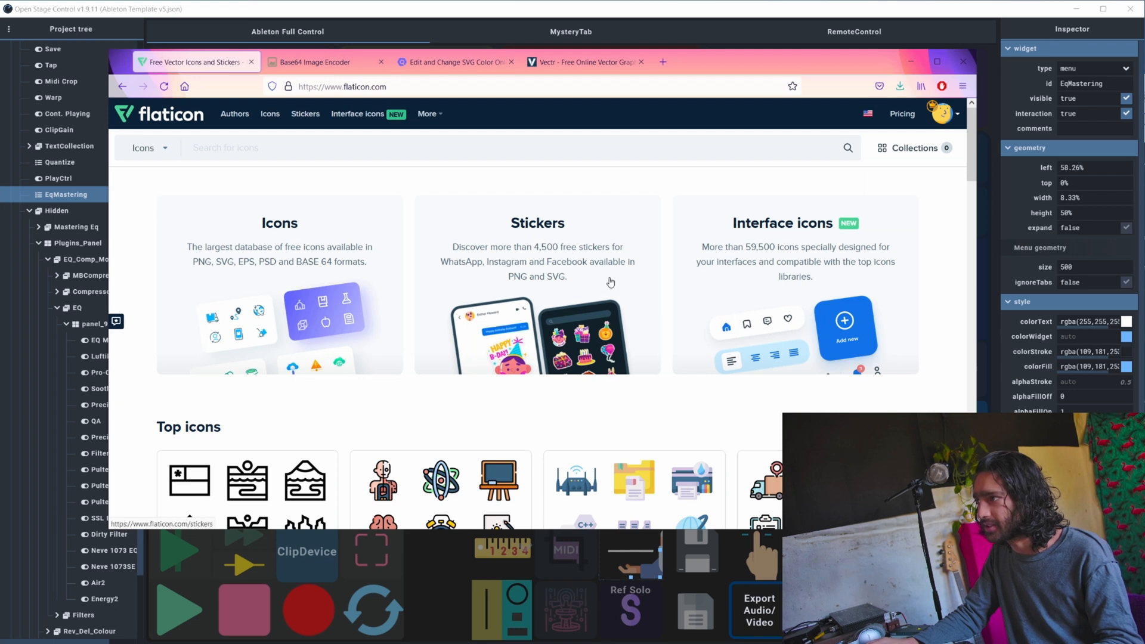
left_click(255, 145)
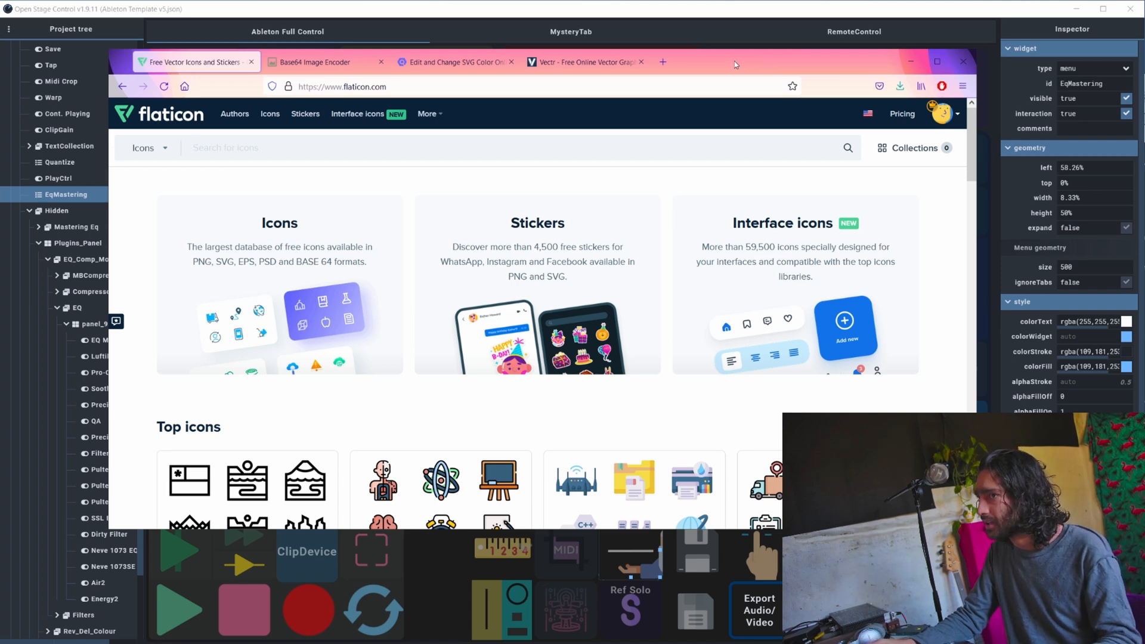
key("ctrl+shift+p")
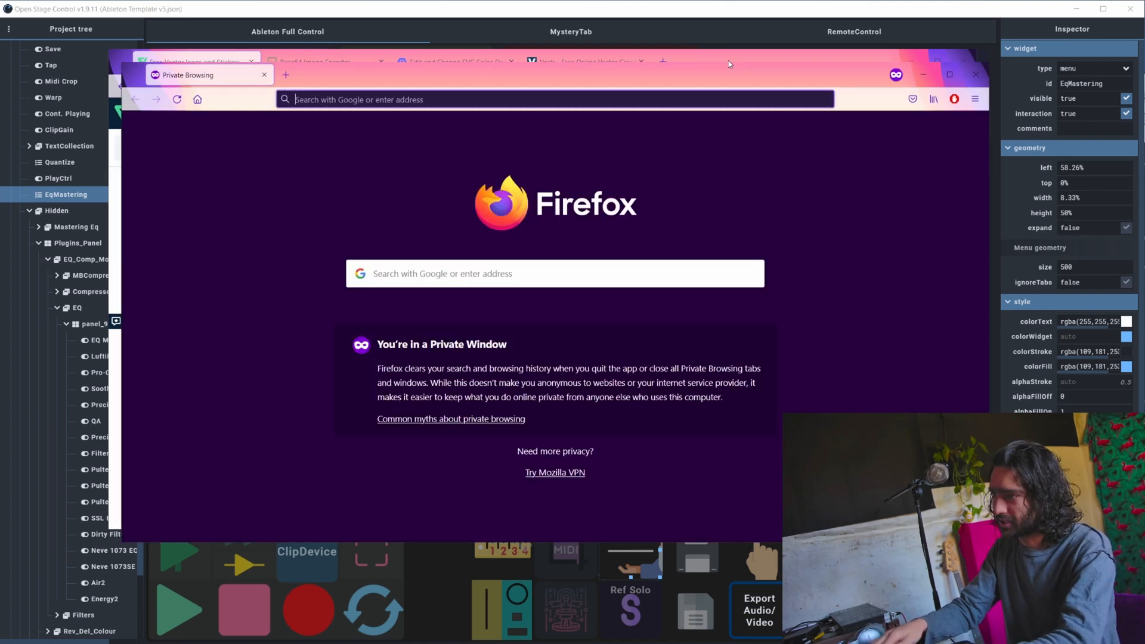
type("flaticon.com/")
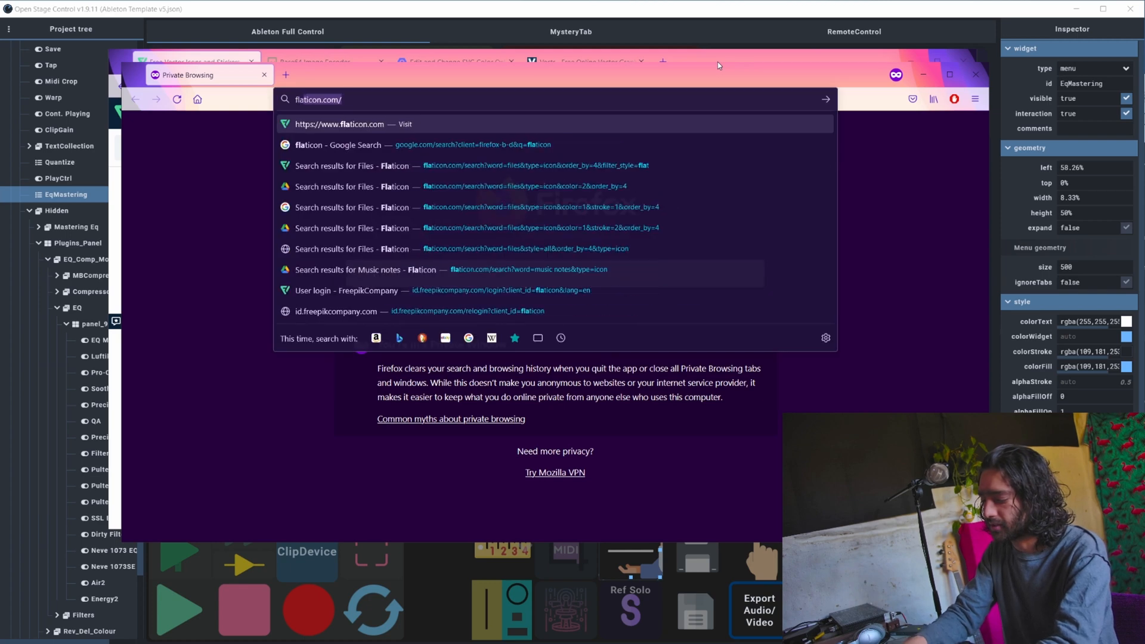
key("Return")
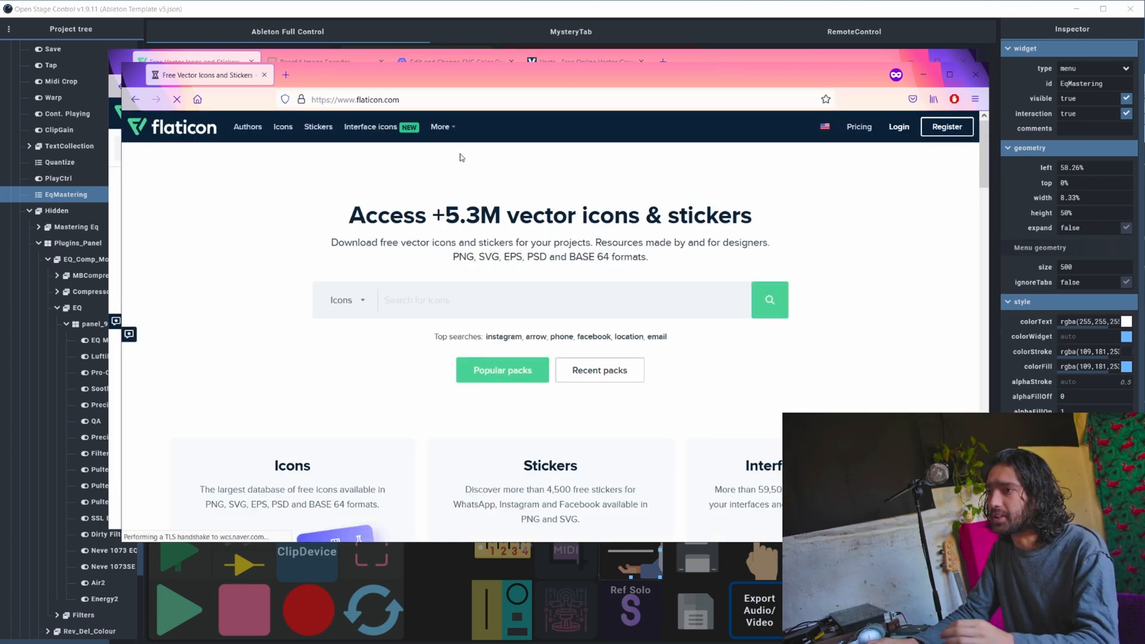
left_click_drag(449, 82, 417, 70)
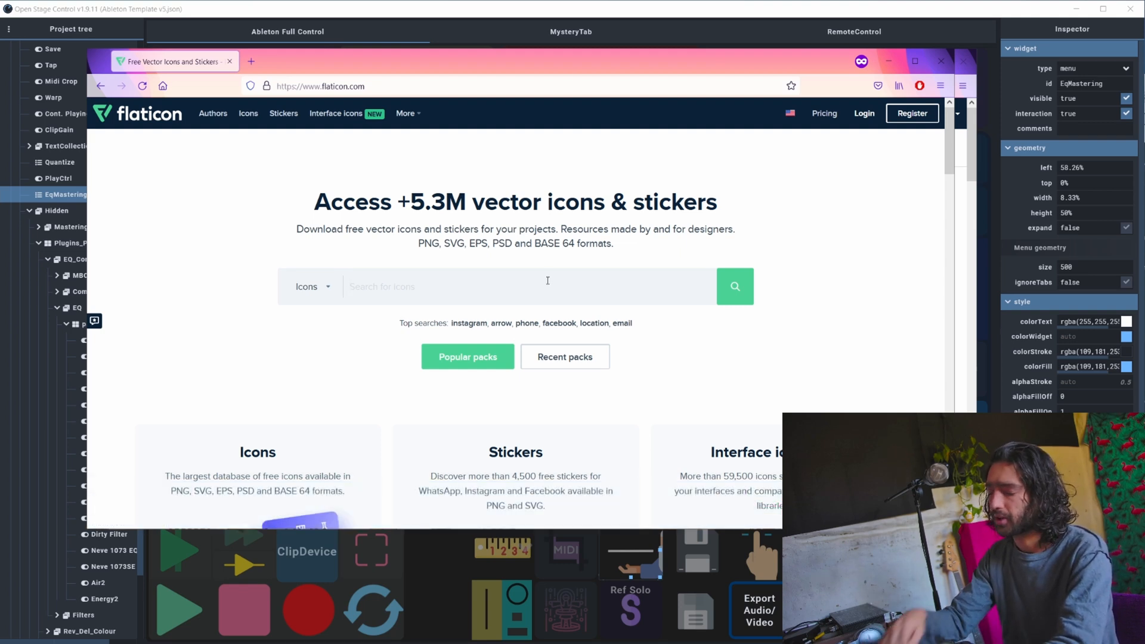
left_click(548, 280)
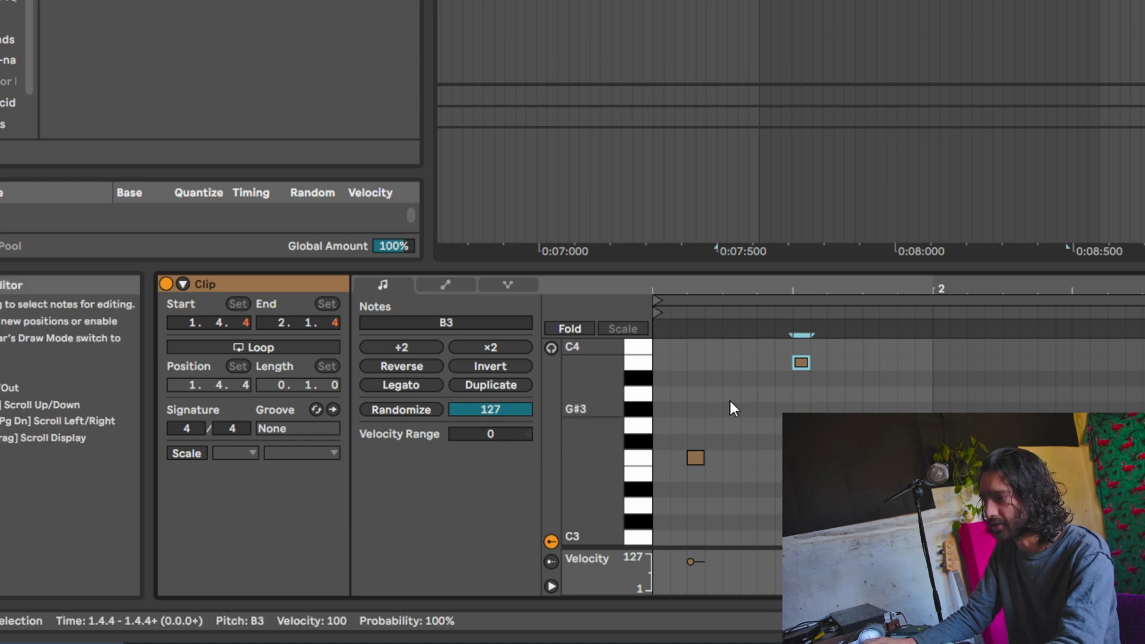
Step: Switch to Ableton Live and inspect the MIDI clip's notes and the track's device chain
double_click(711, 393)
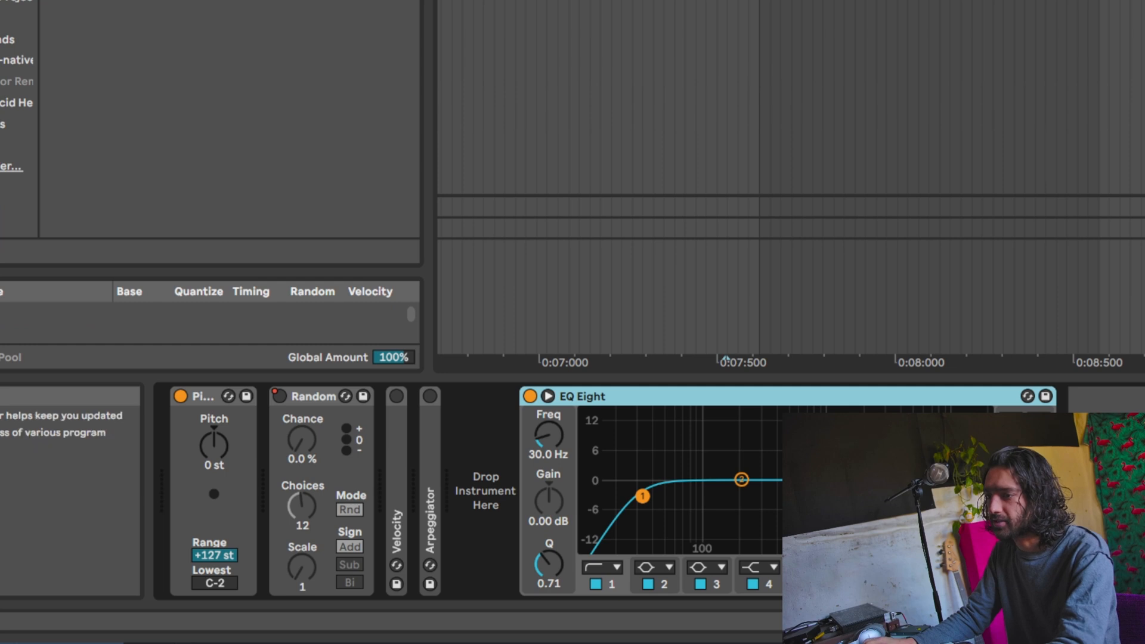
double_click(667, 398)
double_click(401, 441)
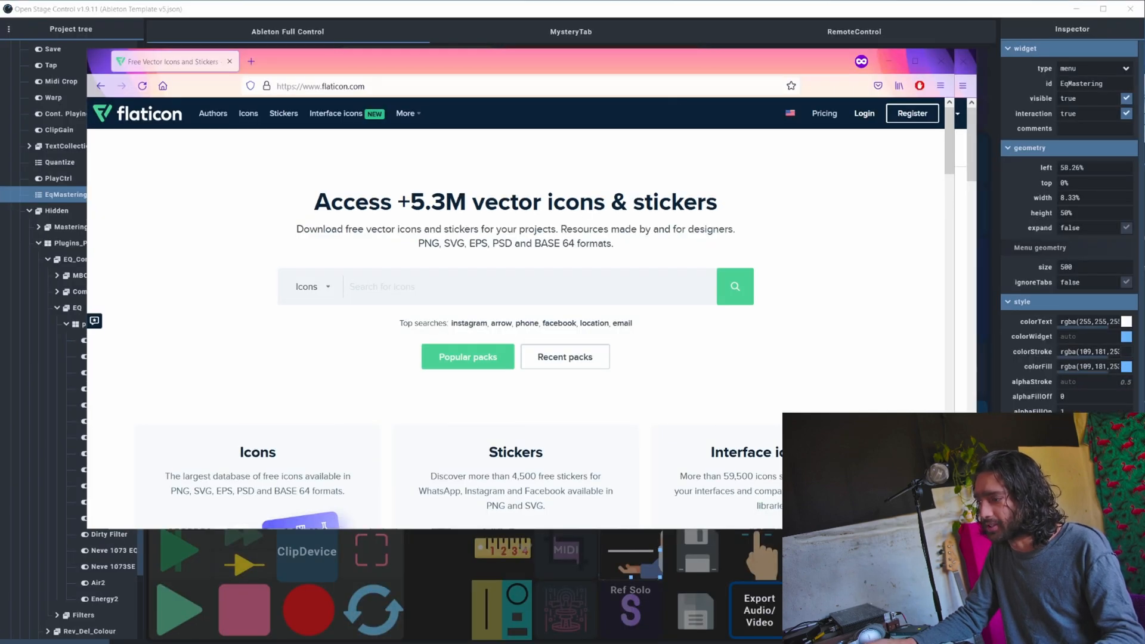
Step: Switch back to the private browser window and search Flaticon for "music" icons
left_click(396, 289)
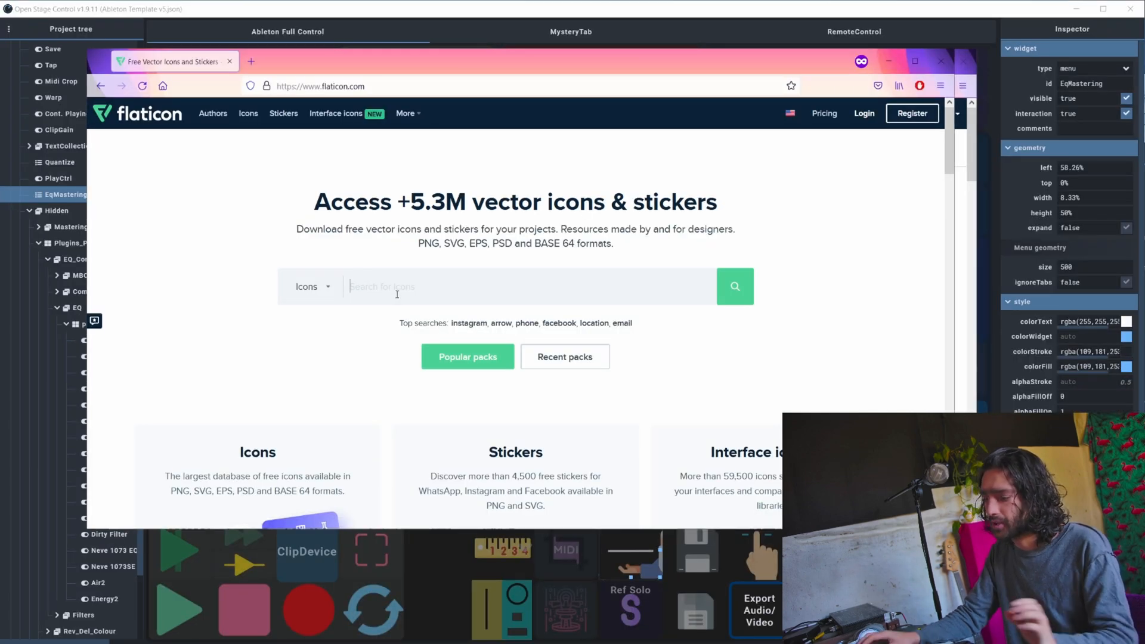
type("music")
key("Return")
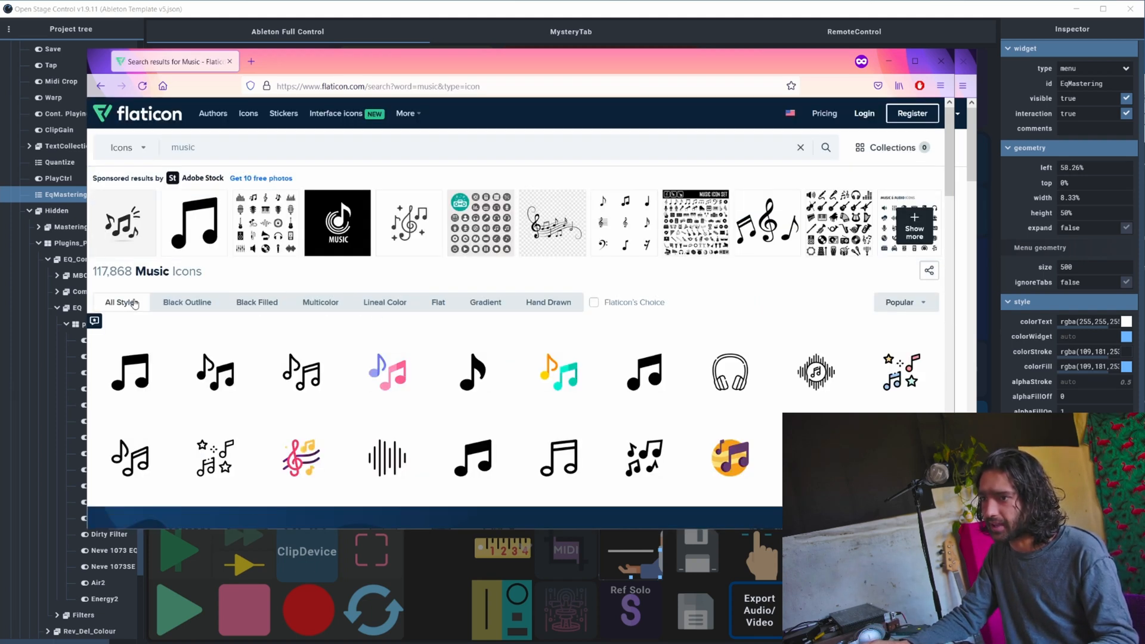
Step: Compare the Black Outline, Black Filled and Multicolor music icons and settle on the Flat style filter
left_click(175, 302)
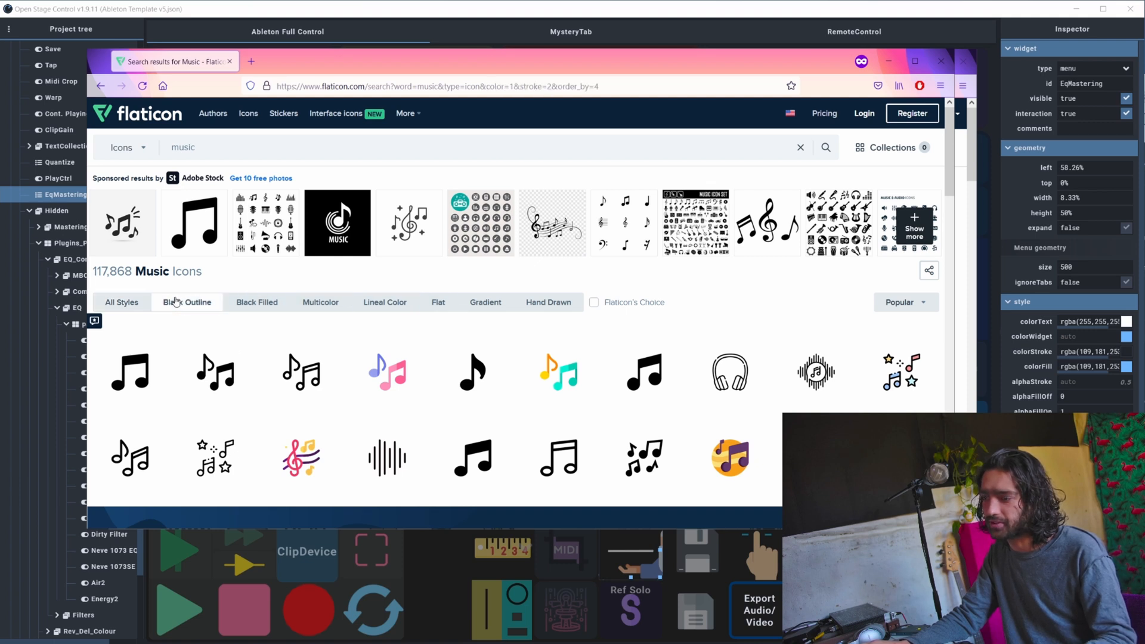
left_click(257, 302)
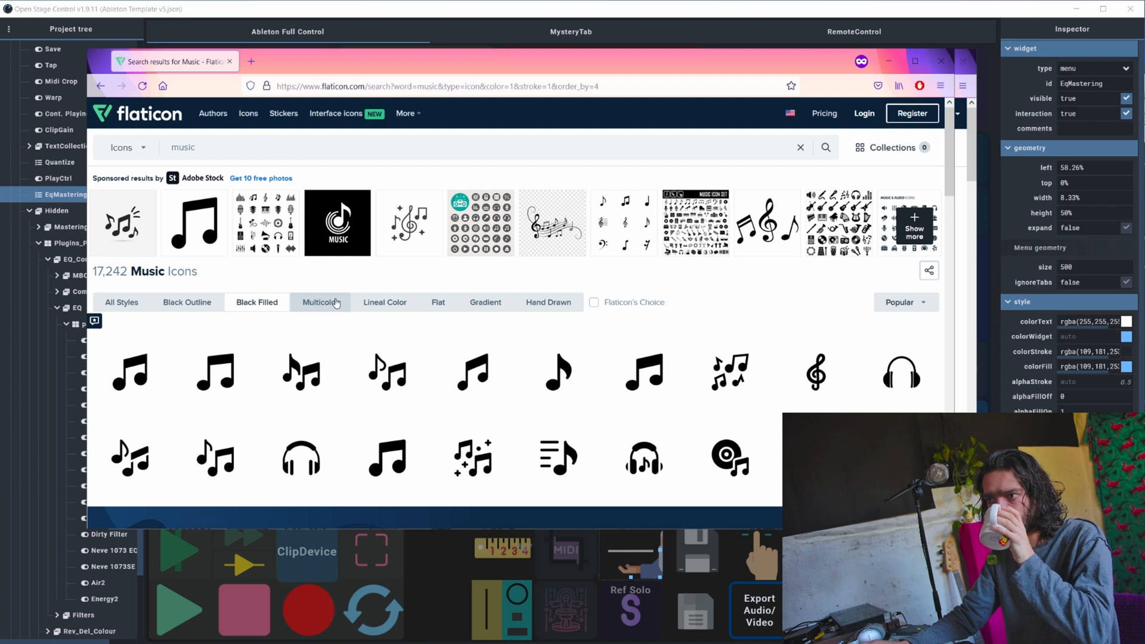
left_click(322, 302)
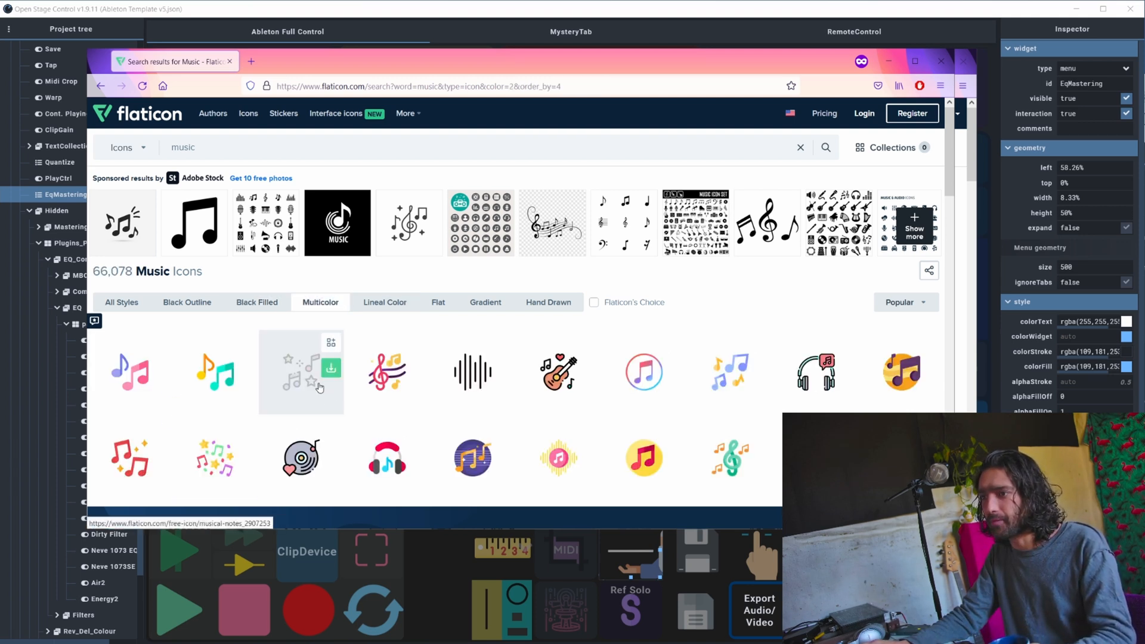
left_click(449, 309)
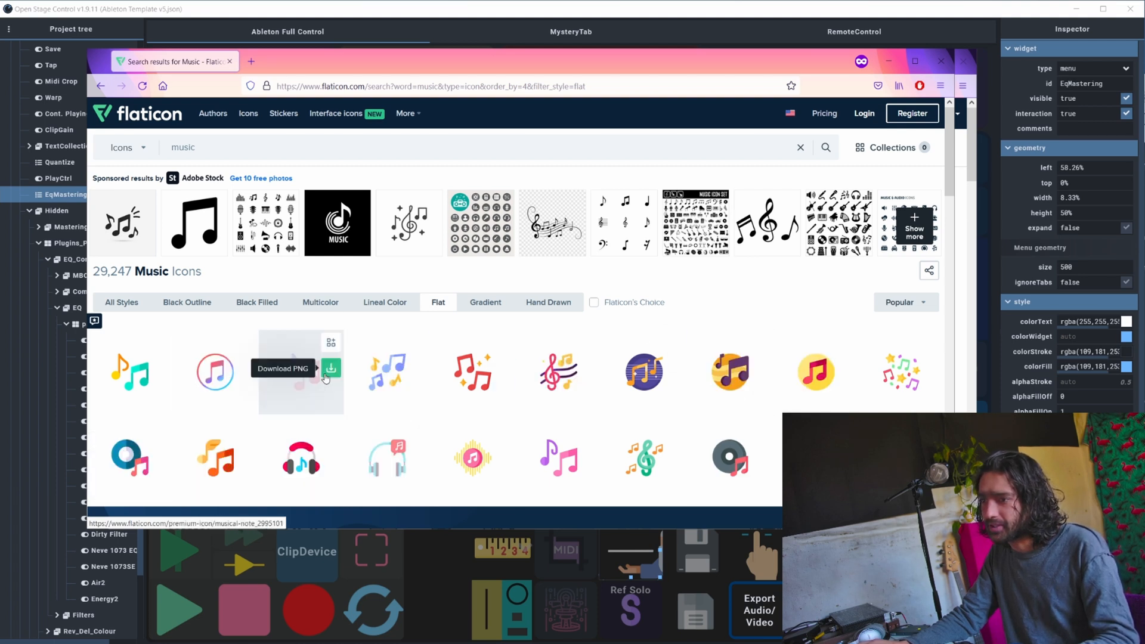
Step: Download the blue and pink Musical Note icon as a free 512px PNG and save the file
left_click(305, 378)
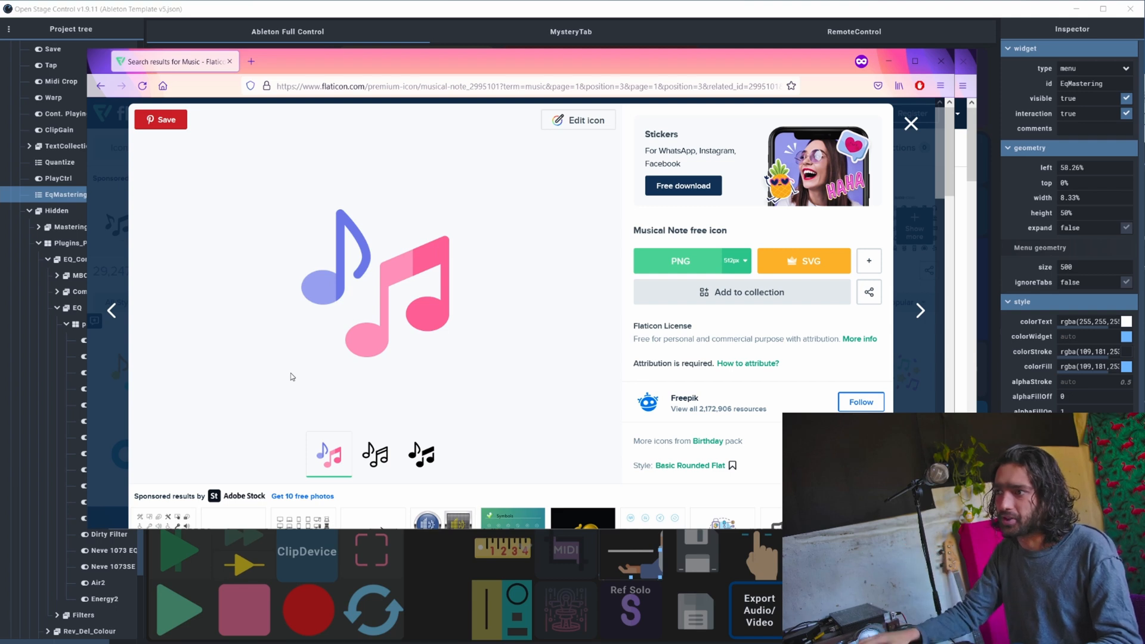
left_click(739, 261)
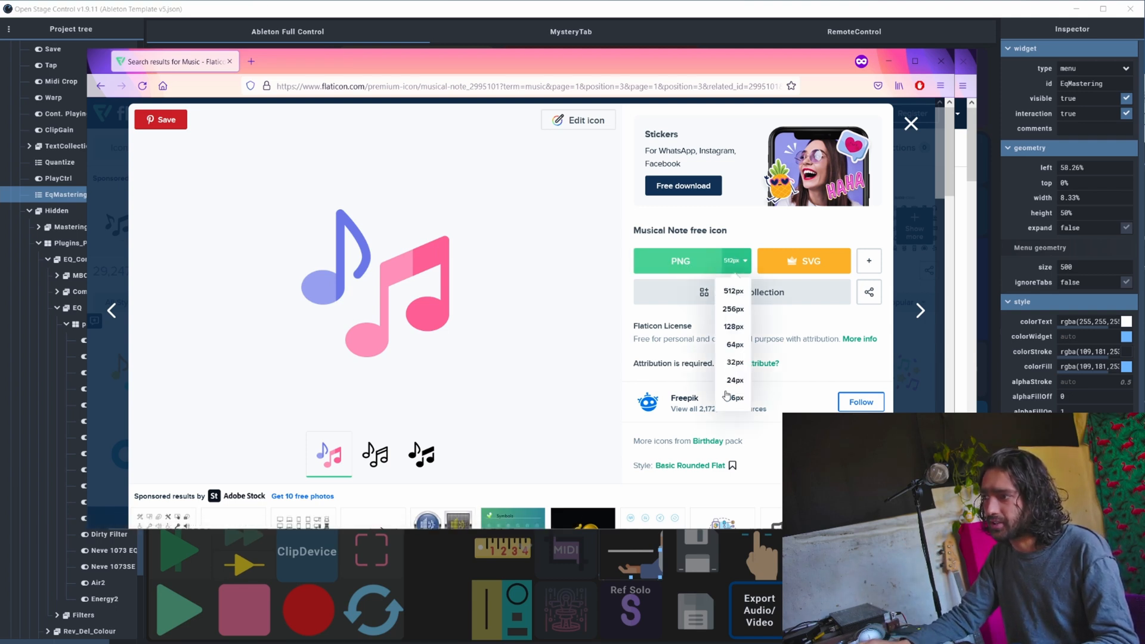
left_click(738, 292)
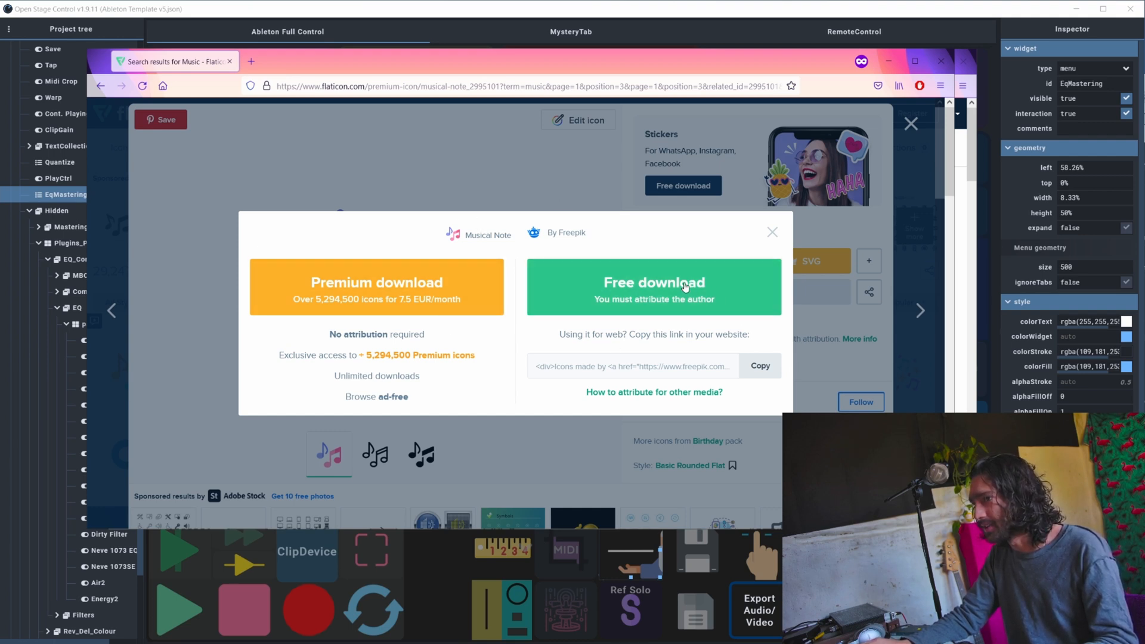
left_click(637, 302)
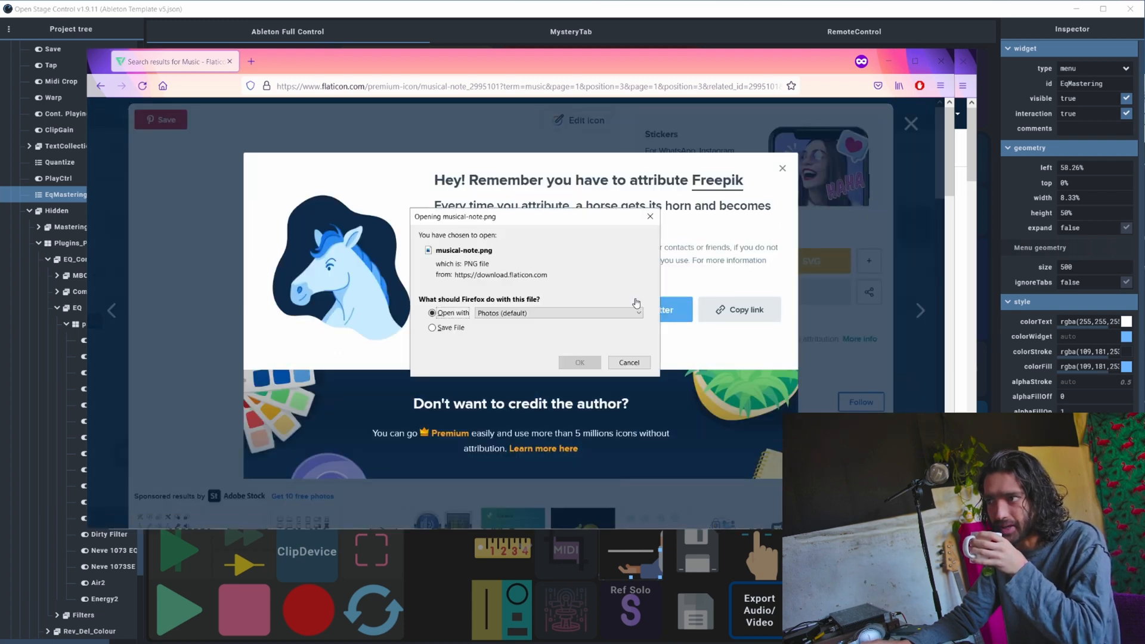
left_click(448, 328)
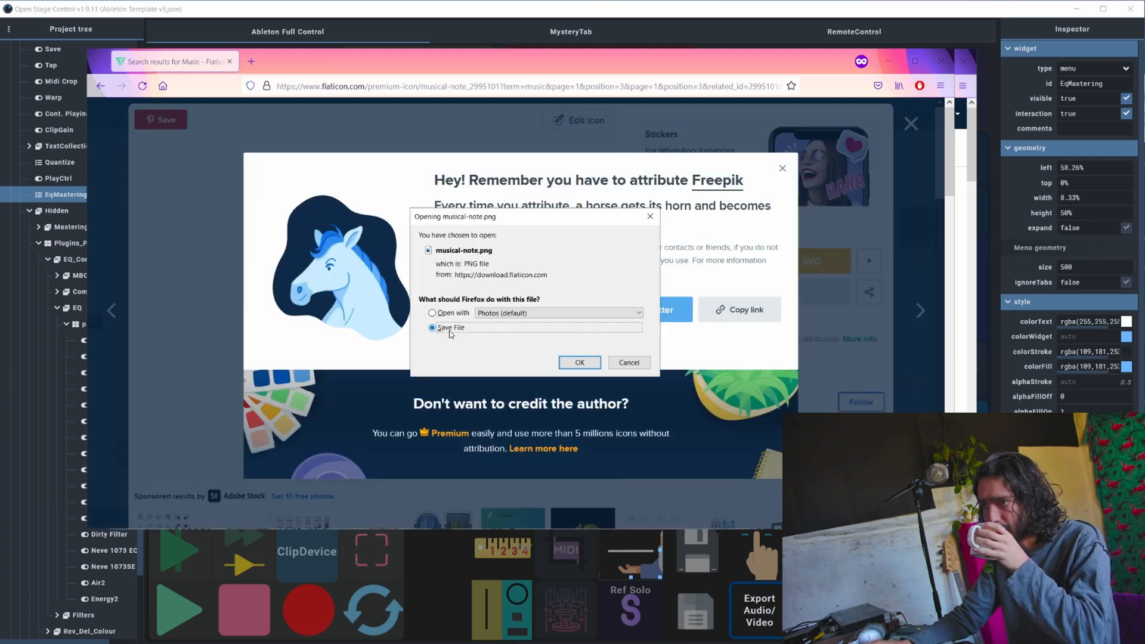
left_click(579, 363)
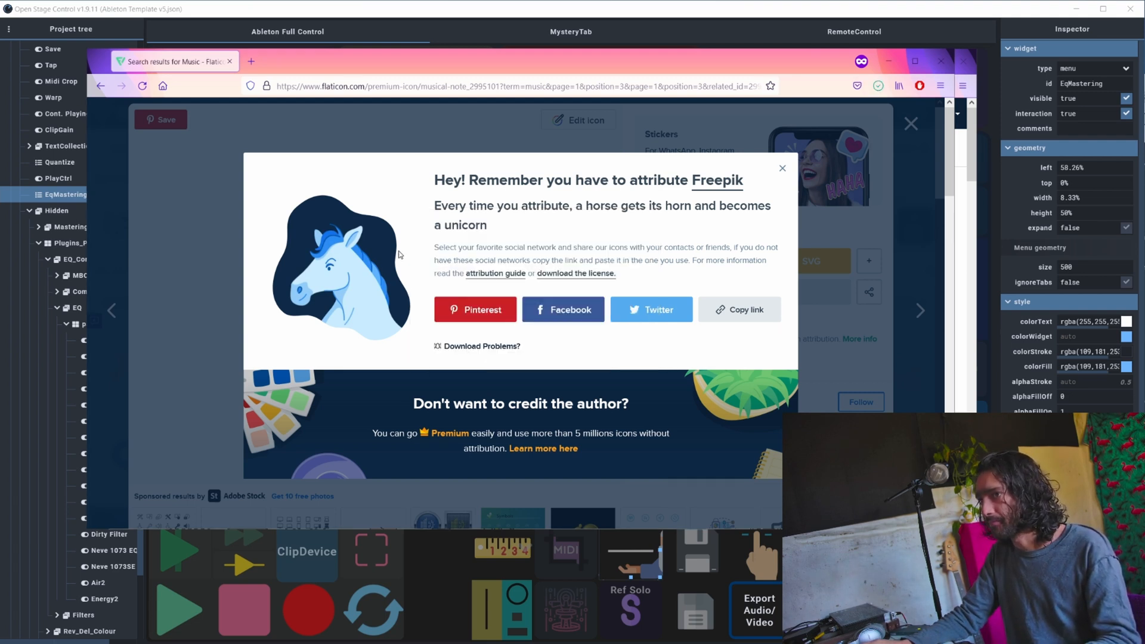
Step: Dismiss the attribution notice and the icon's detail view, and close the private browser window
left_click(783, 170)
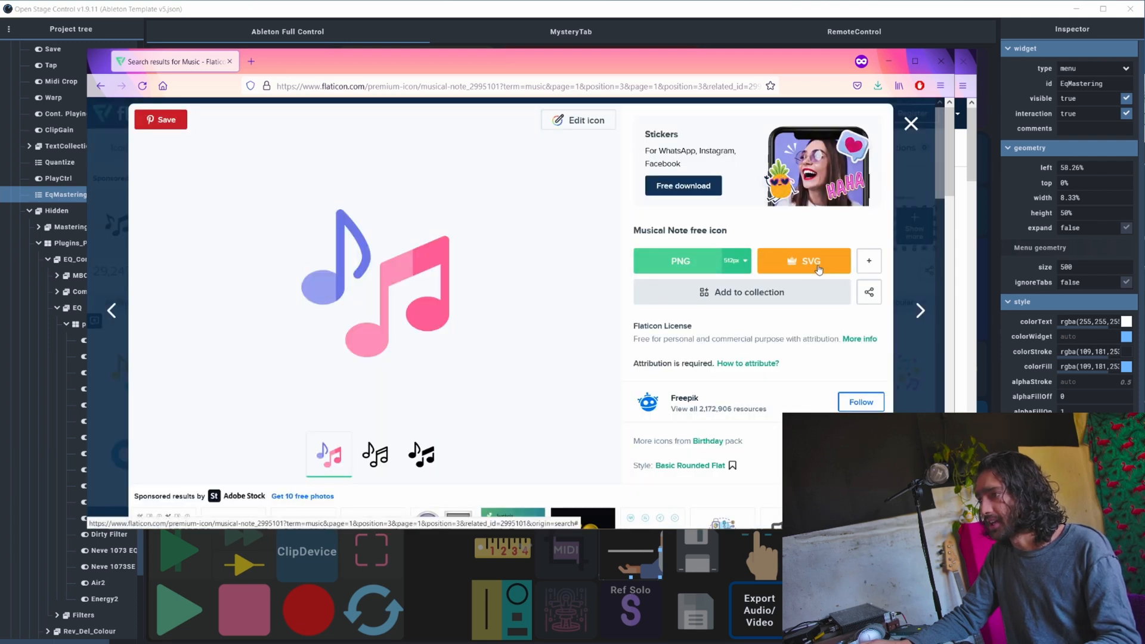
left_click(911, 124)
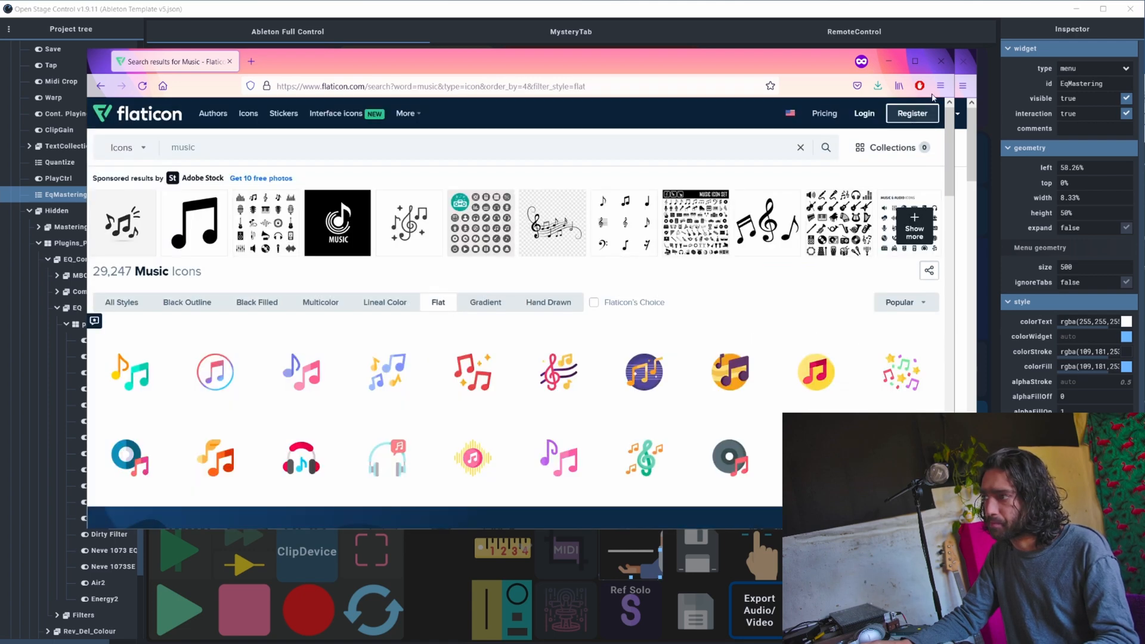
left_click(942, 61)
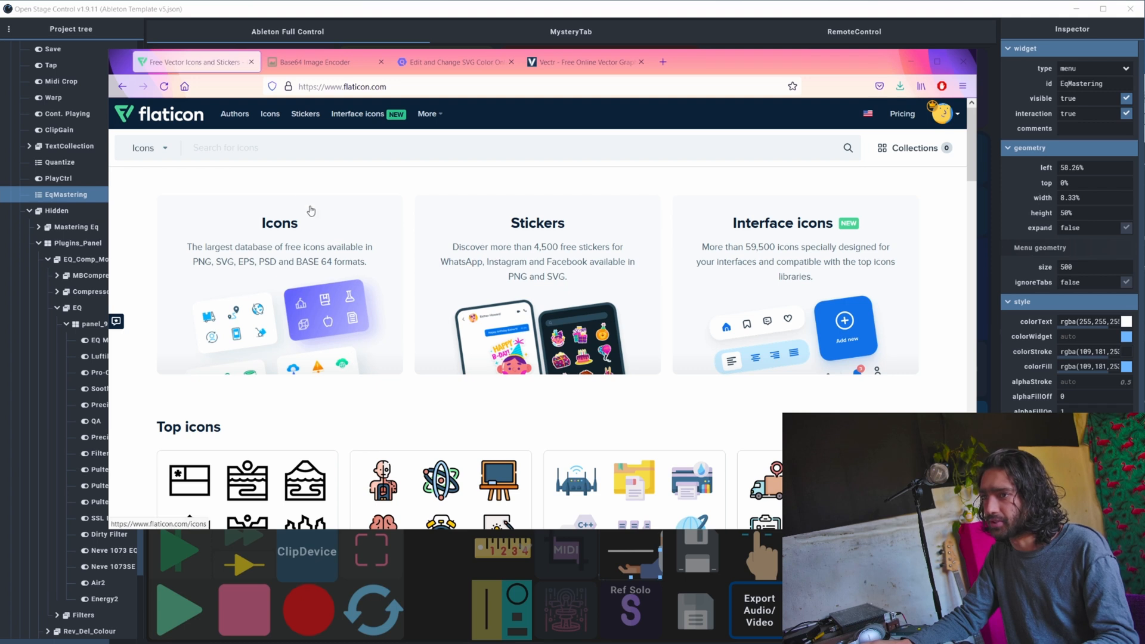
Step: Search Flaticon for "devices" icons in the regular browser window
left_click(282, 144)
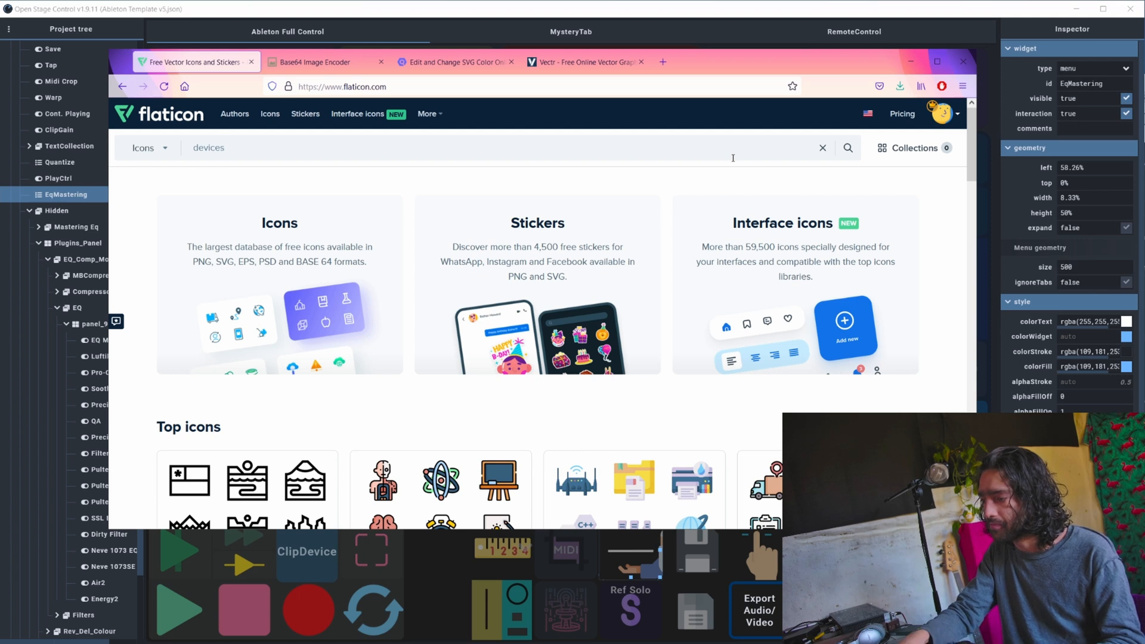
key("Return")
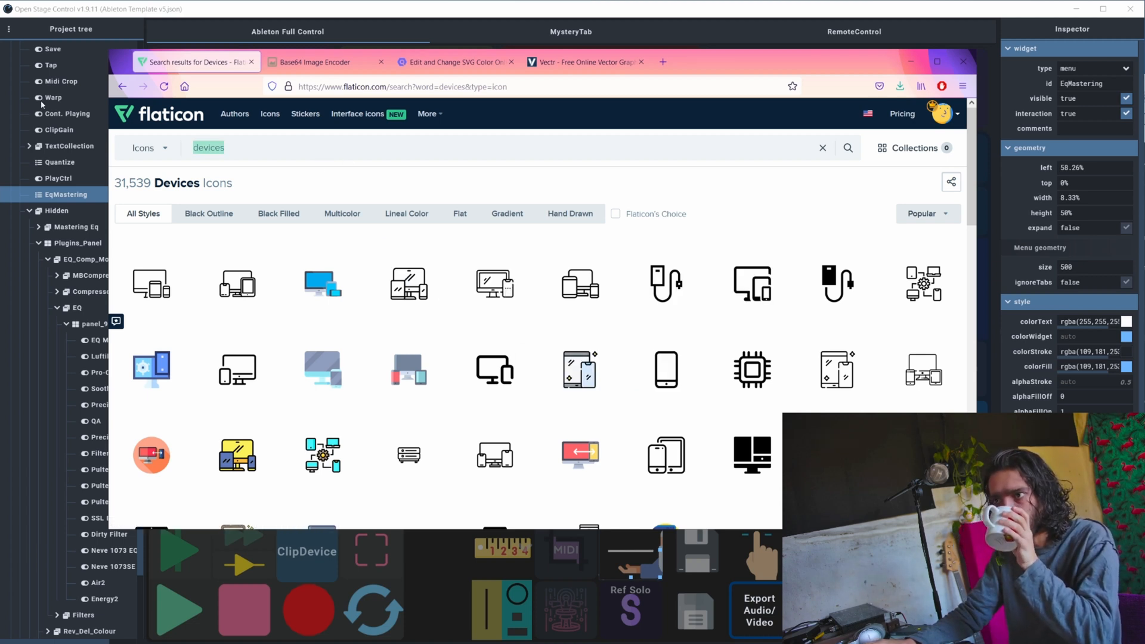
Step: Search for "files" icons and filter the results to the Flat style
type("fil")
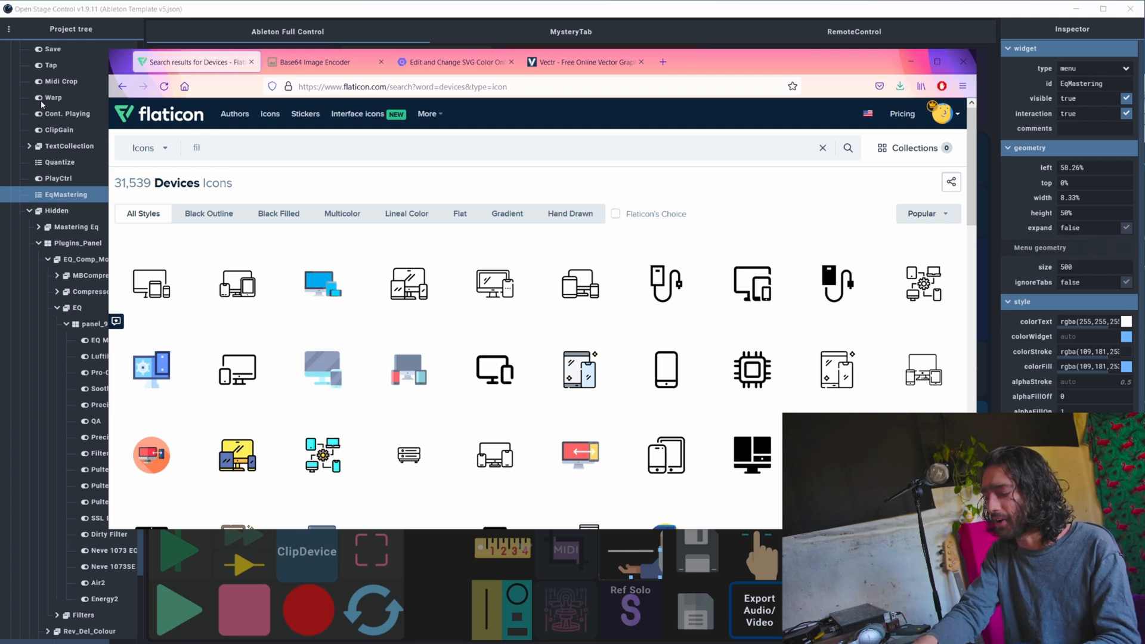
type("es")
key("Return")
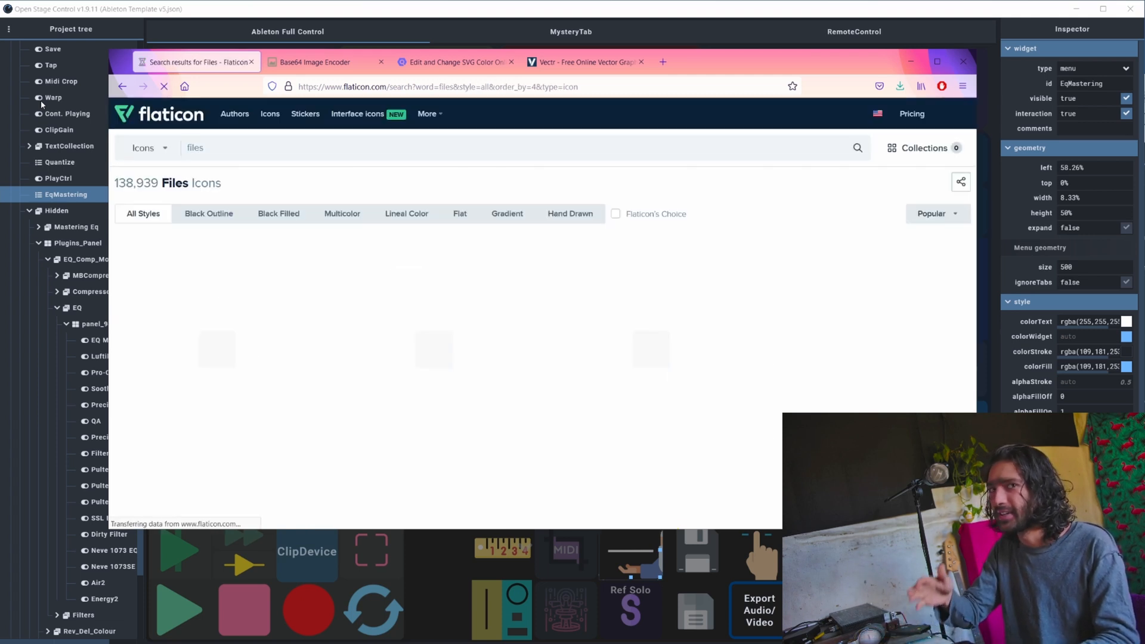
scroll(41, 104, "right", 1)
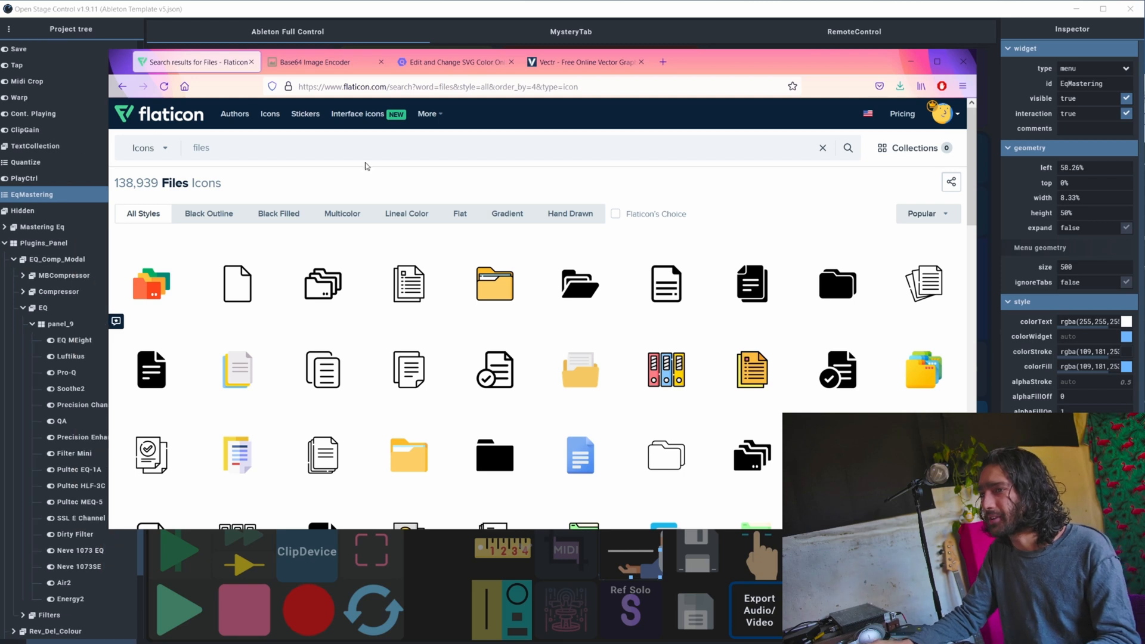
left_click(461, 214)
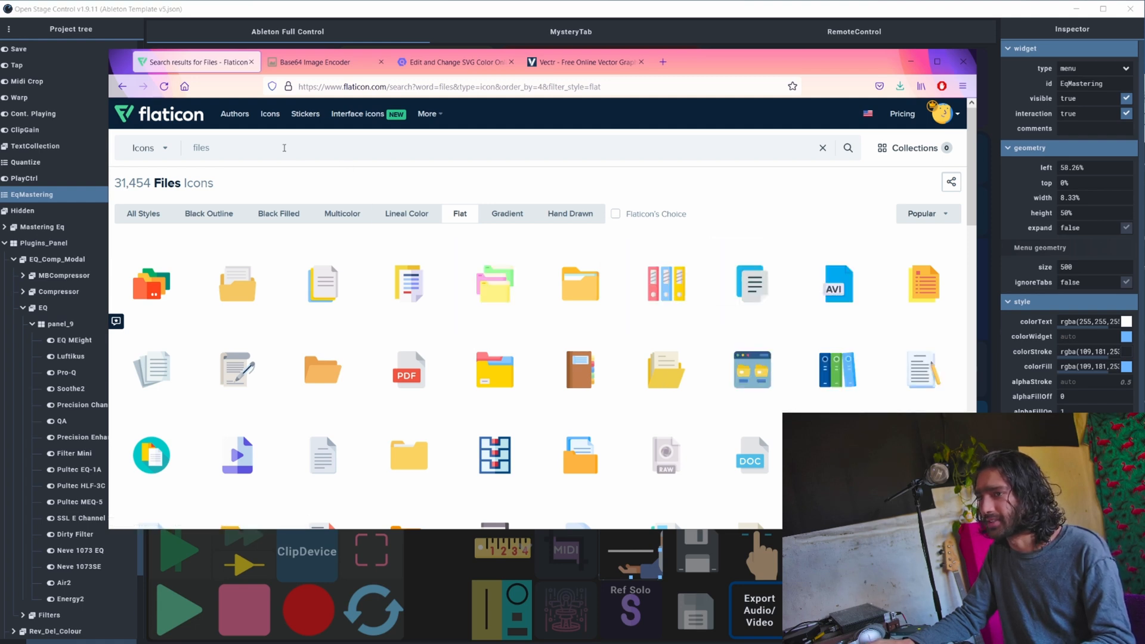
Step: Replace the search term with "rack mounts" and run the icon search
left_click_drag(283, 146, 102, 121)
type("rack mo")
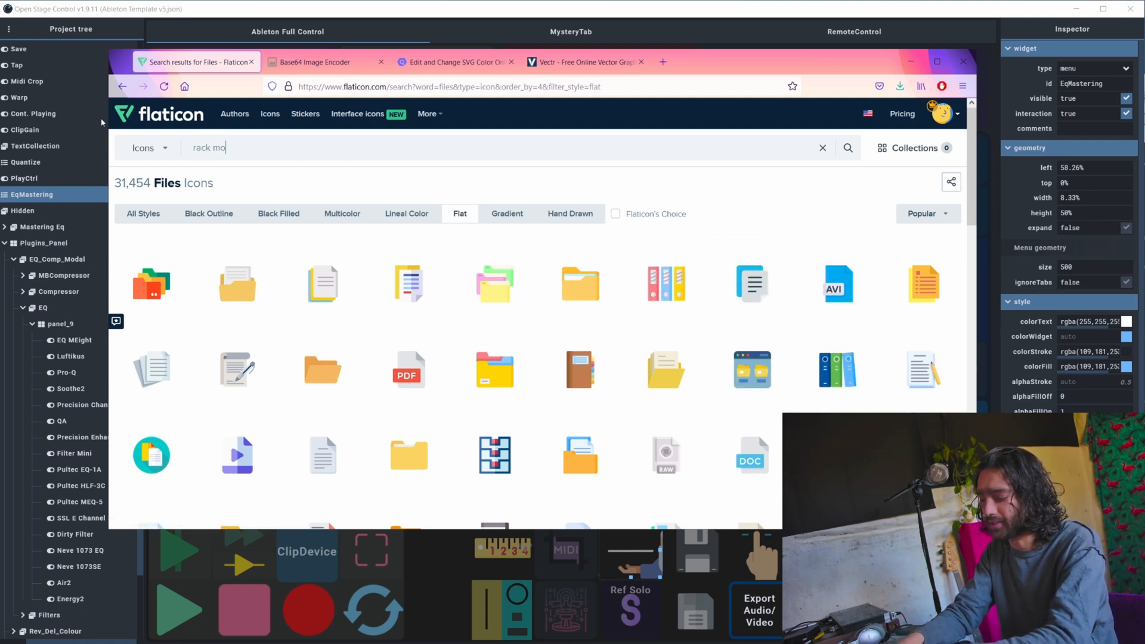
type("unts")
key("Return")
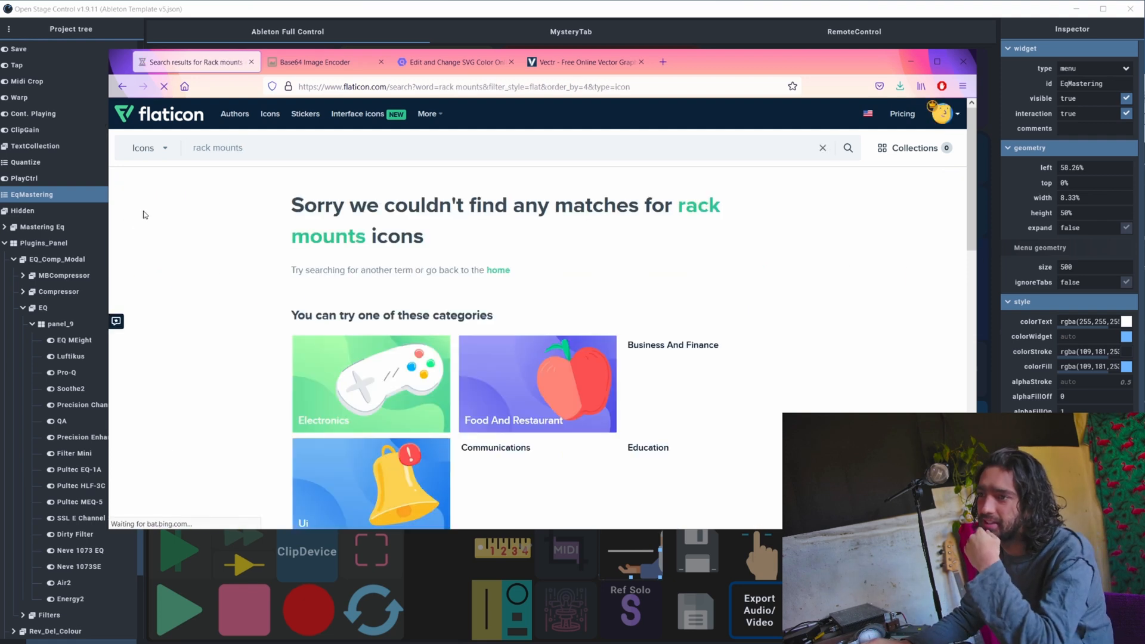
Step: Return to the Flat-style files results and look through the icons down to the end of the page
left_click(122, 86)
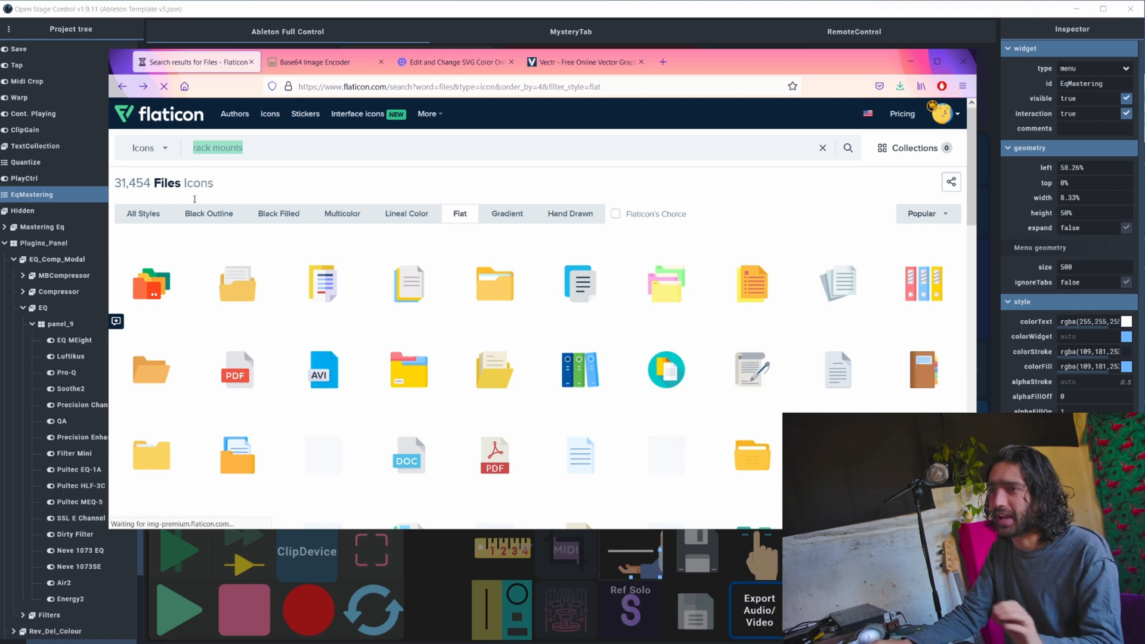
scroll(418, 361, "down", 6)
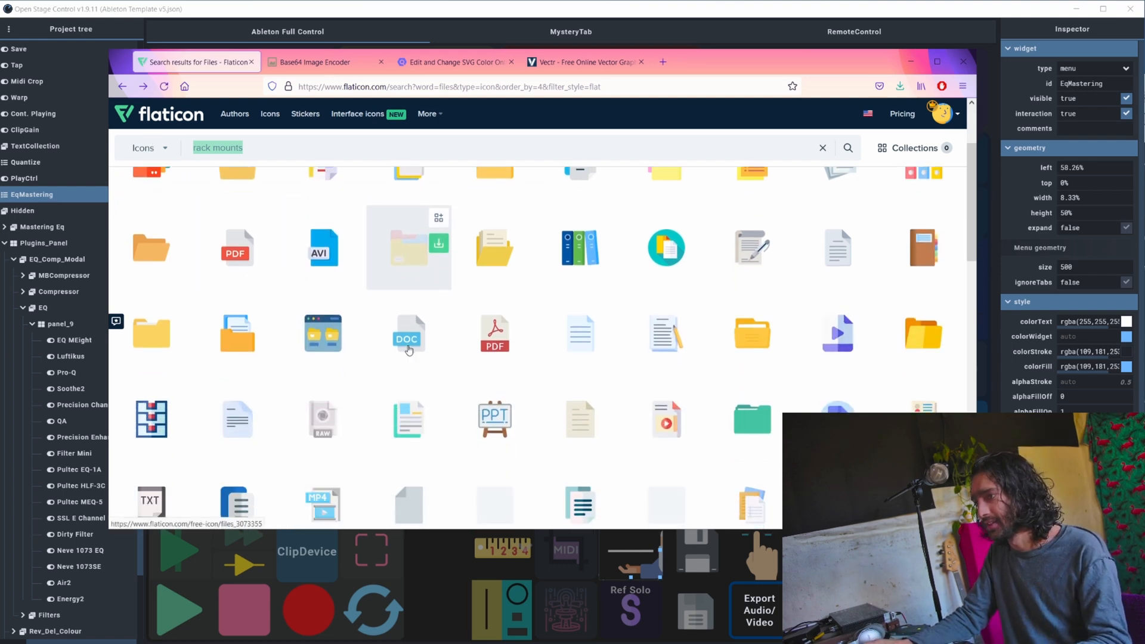
scroll(438, 373, "down", 4)
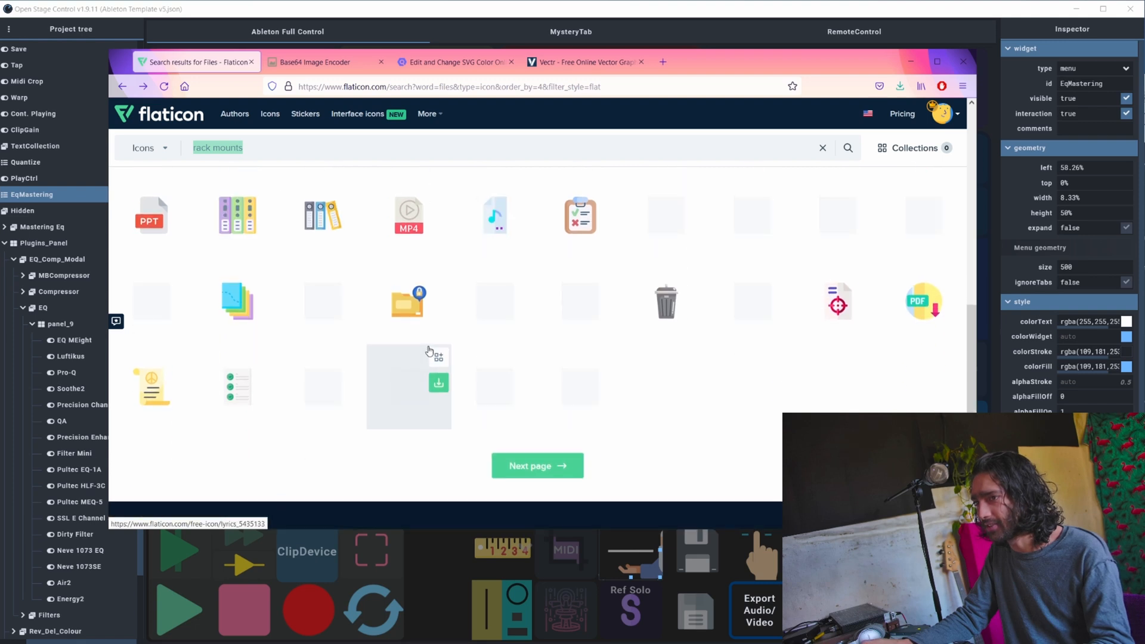
Step: Find the purple, green and yellow binders icon in the files results and save it as an SVG file
scroll(453, 371, "up", 2)
scroll(456, 371, "down", 1)
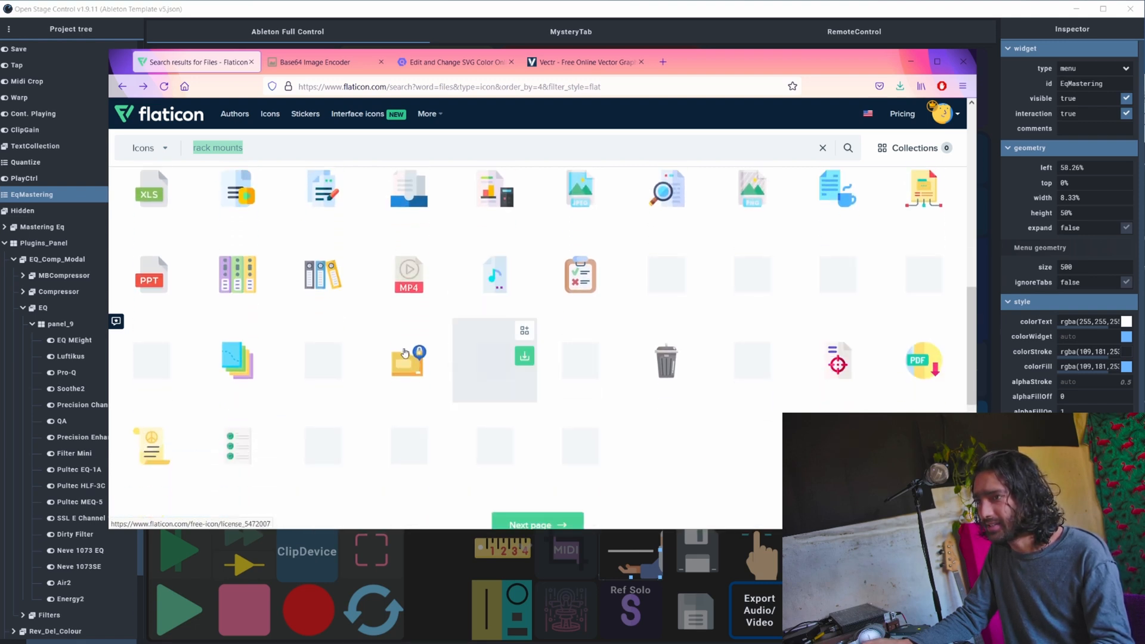
scroll(248, 295, "up", 2)
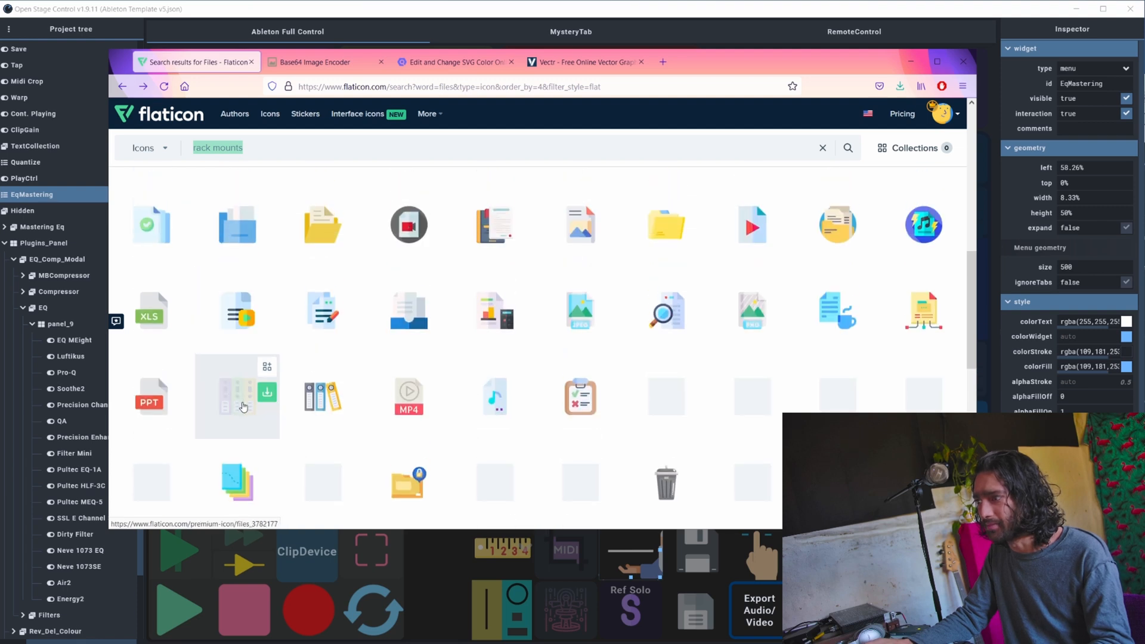
scroll(360, 437, "down", 2)
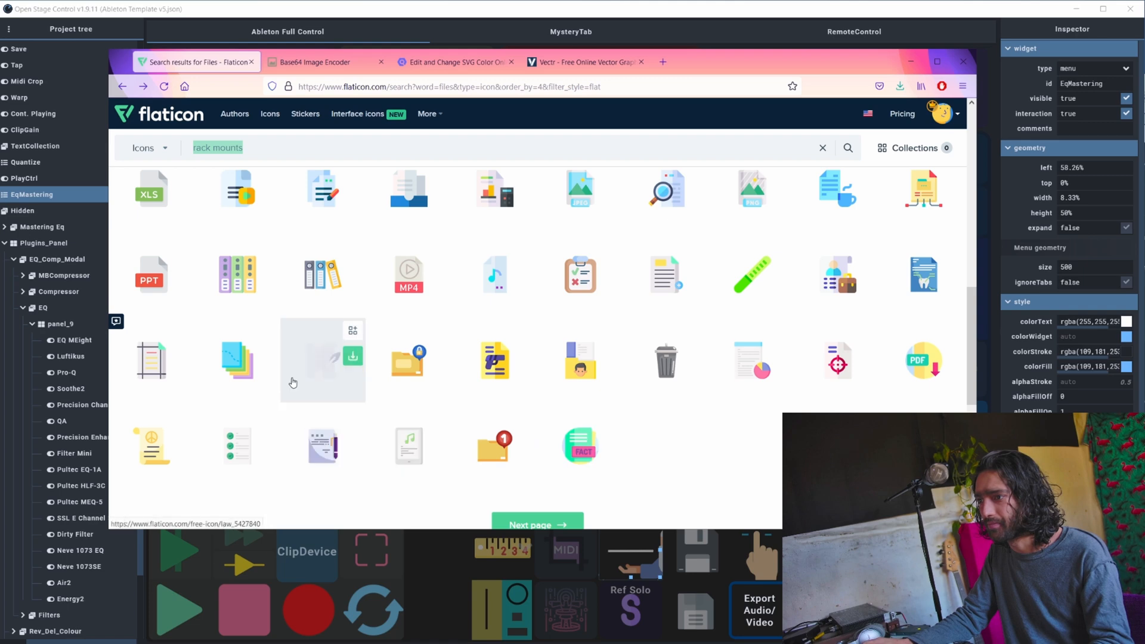
scroll(293, 382, "up", 3)
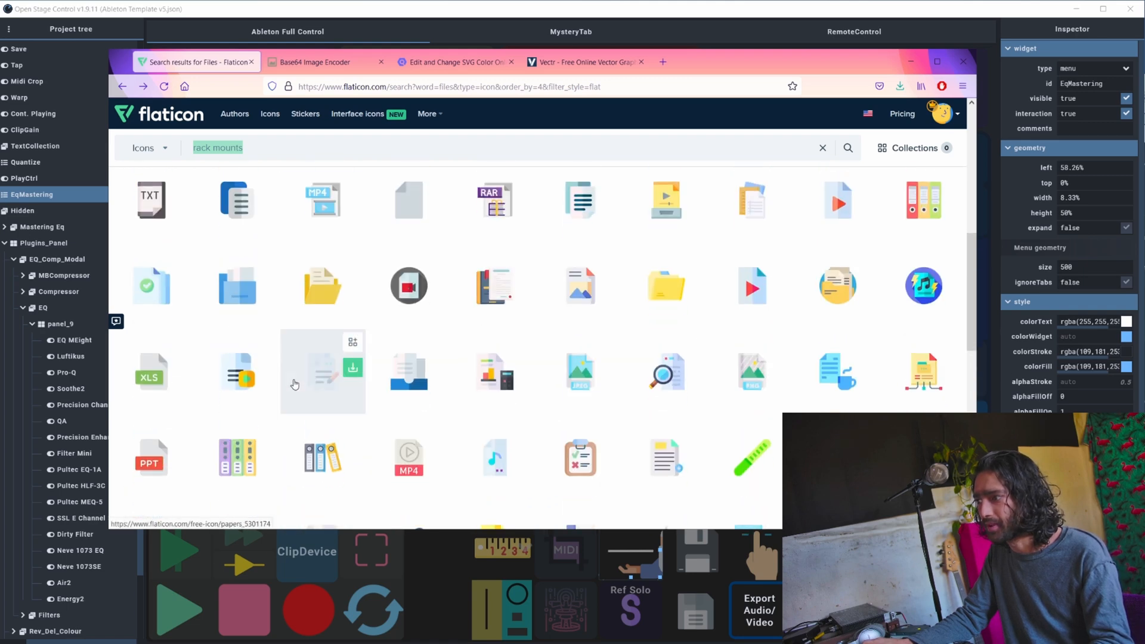
left_click(242, 472)
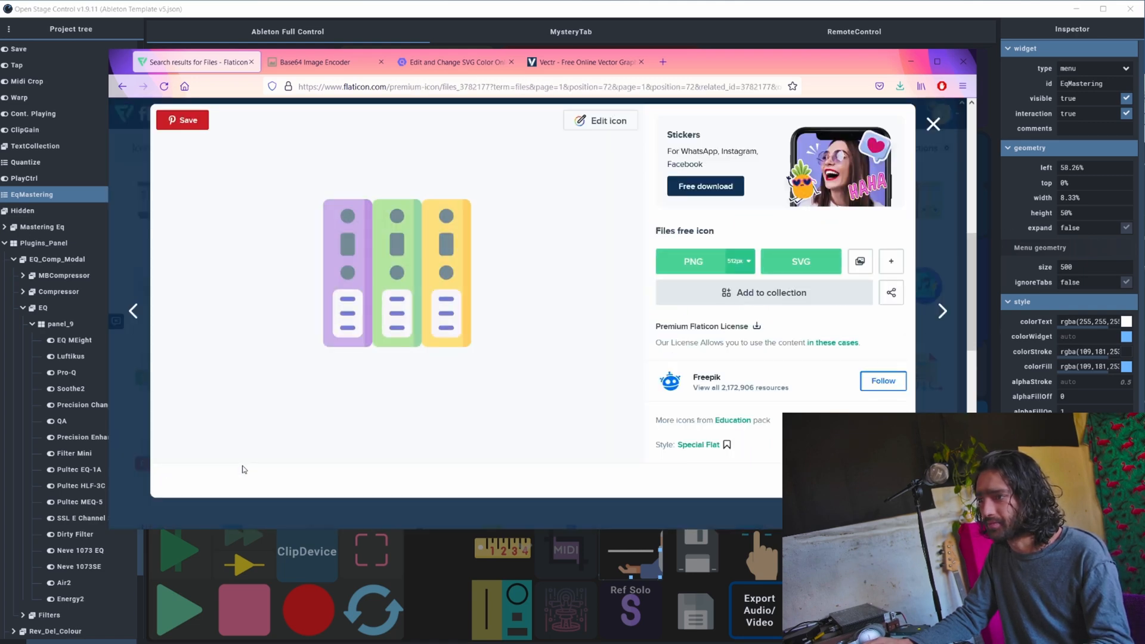
left_click(833, 264)
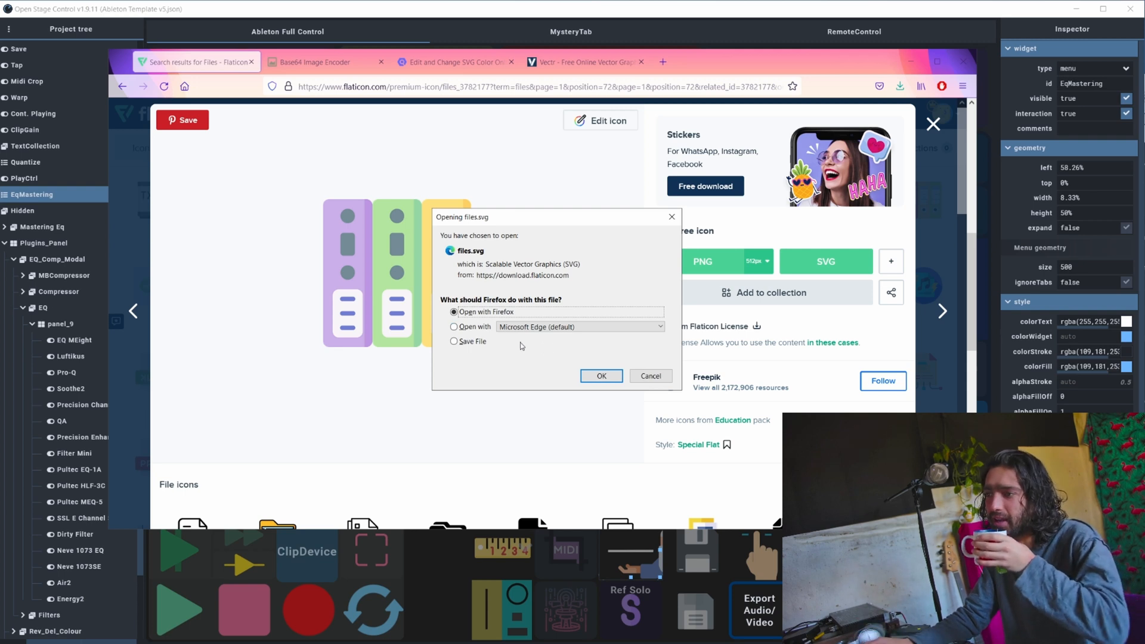
left_click(472, 341)
left_click(600, 376)
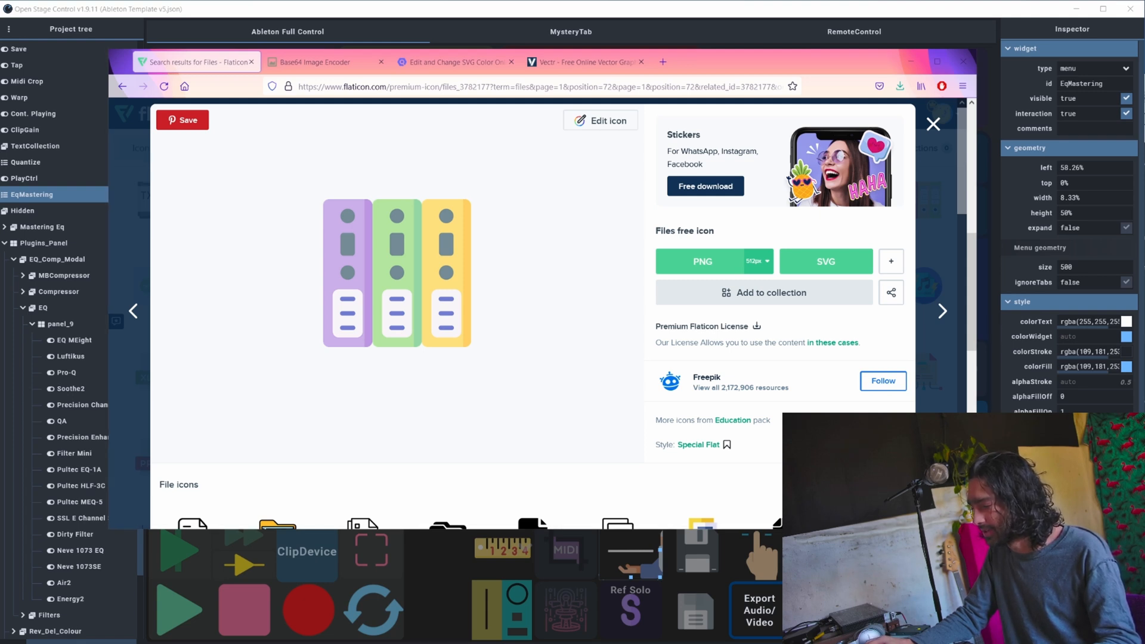
Step: Search the web for "boxy svg" in a new browser tab and look over the Boxy SVG Editor website
left_click_drag(1144, 77, 387, 112)
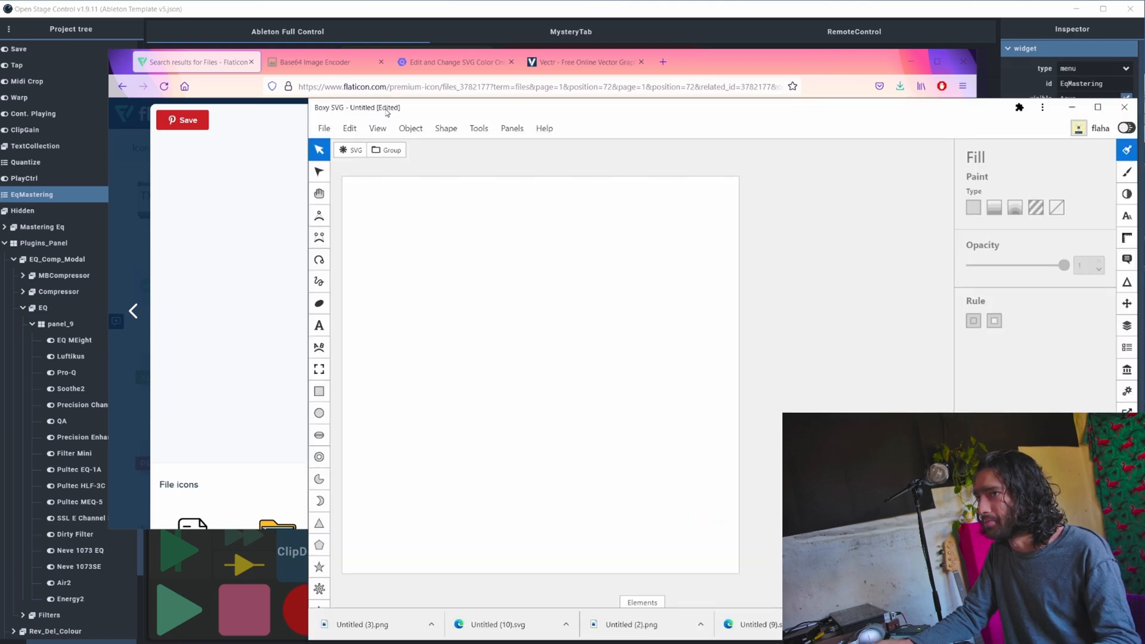
left_click(663, 62)
type("boxy")
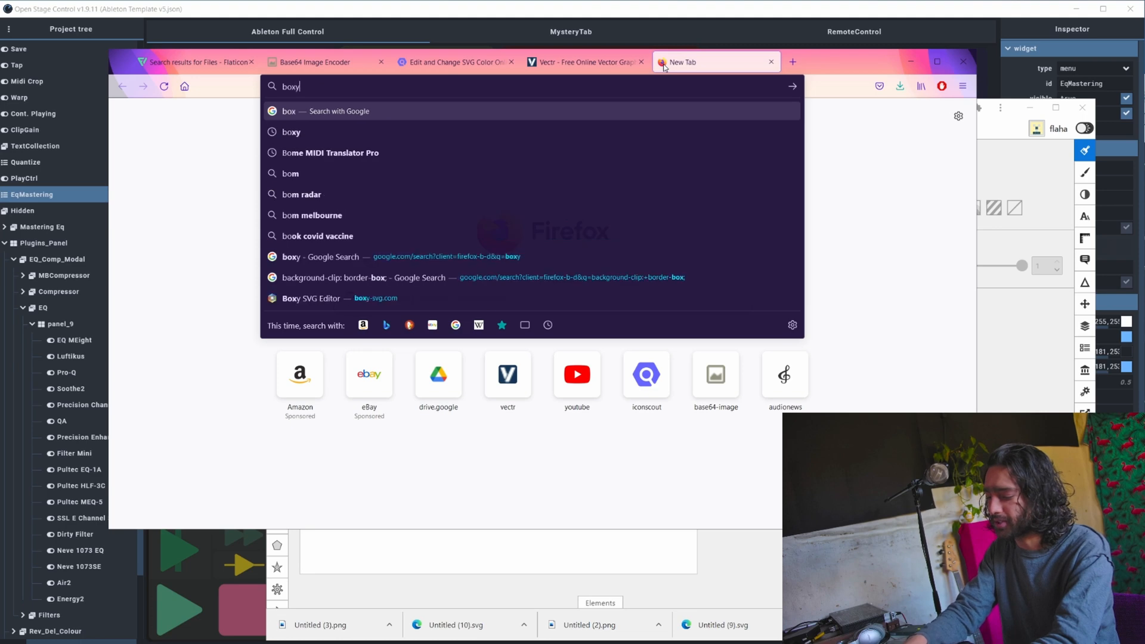
type(" svg")
key("Return")
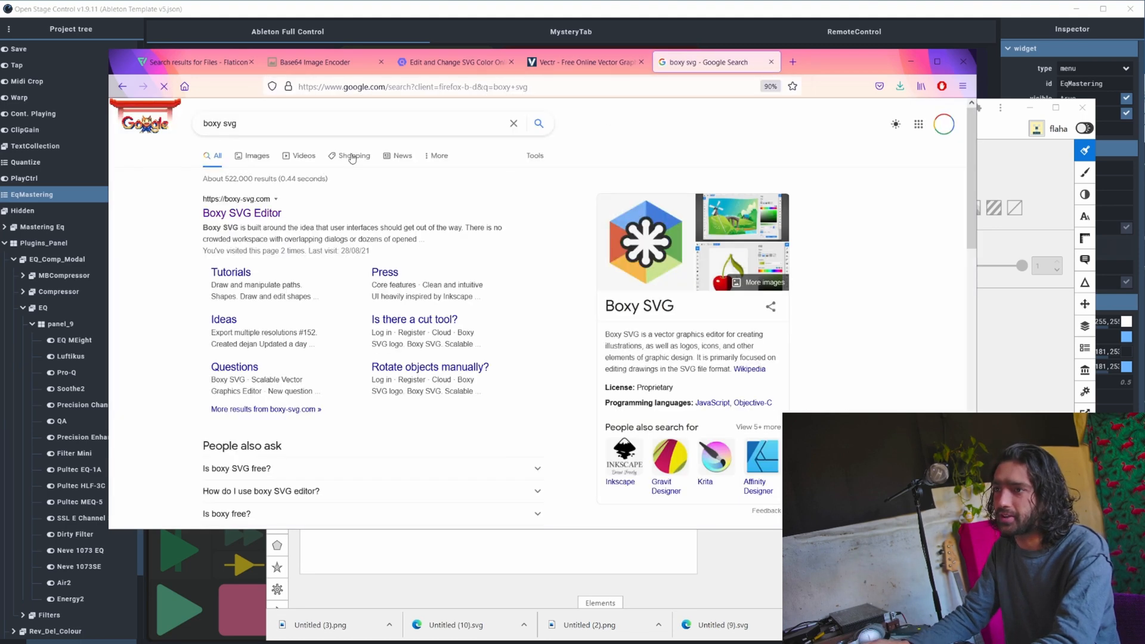
left_click(272, 206)
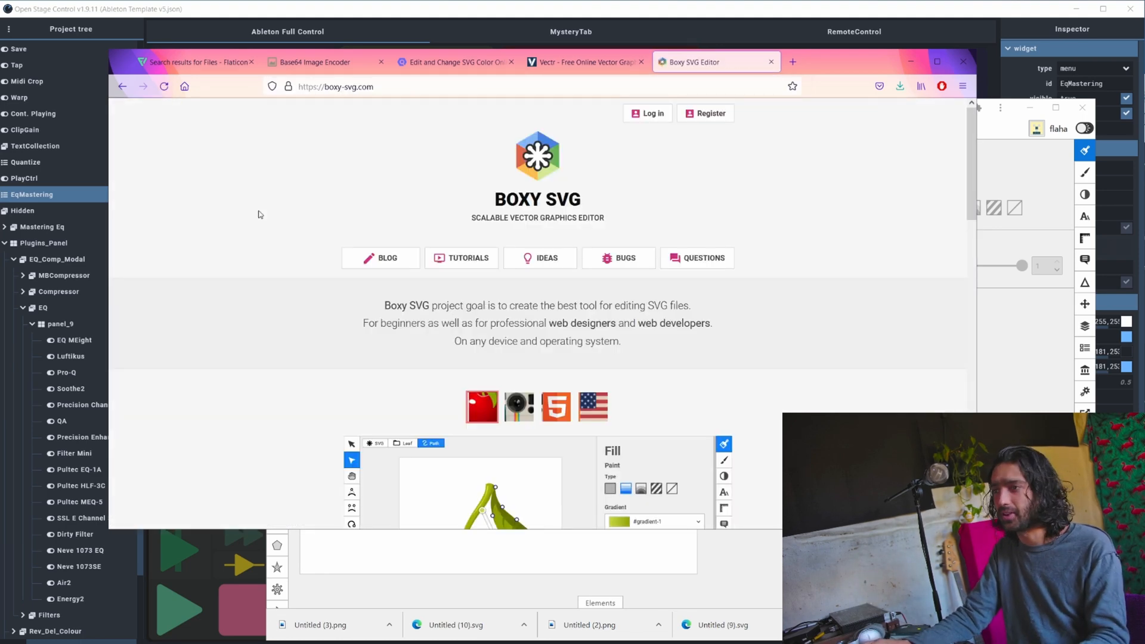
scroll(499, 335, "down", 3)
scroll(499, 334, "up", 3)
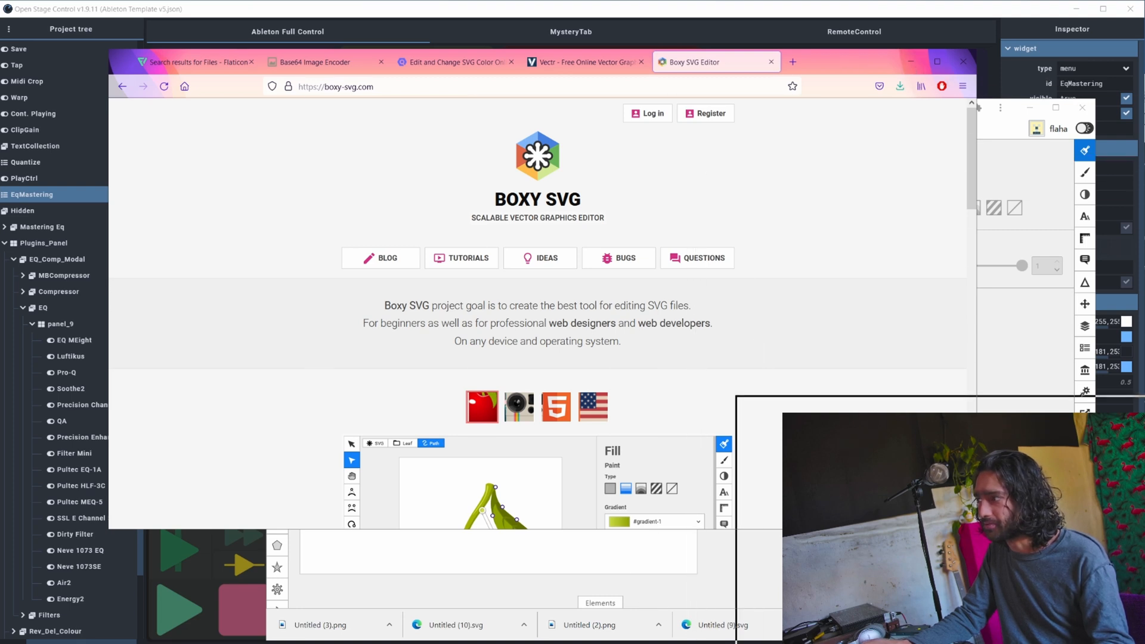
Step: Switch to Boxy SVG and place the binders icon in the canvas's lower-right corner, scaled to about a third of the canvas width
left_click(911, 61)
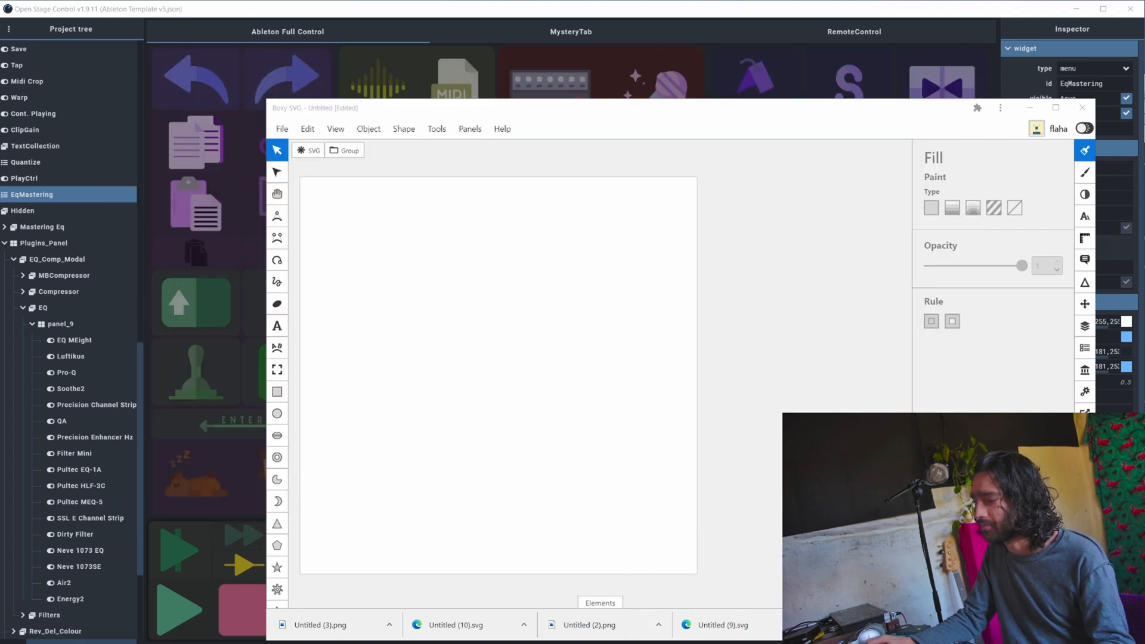
left_click(571, 115)
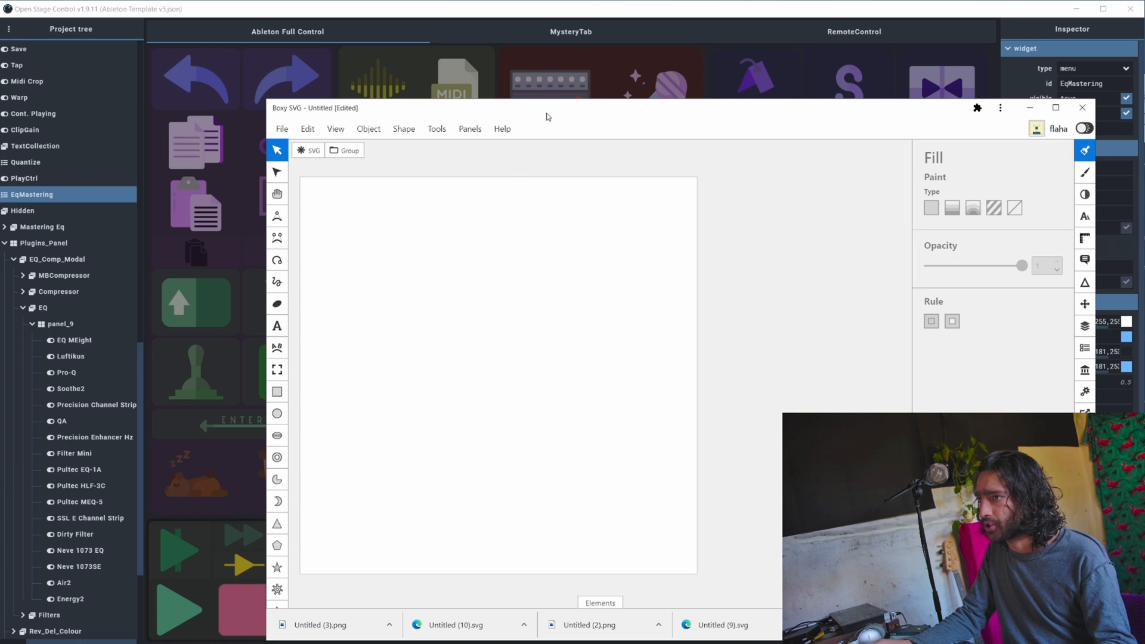
left_click_drag(548, 116, 427, 66)
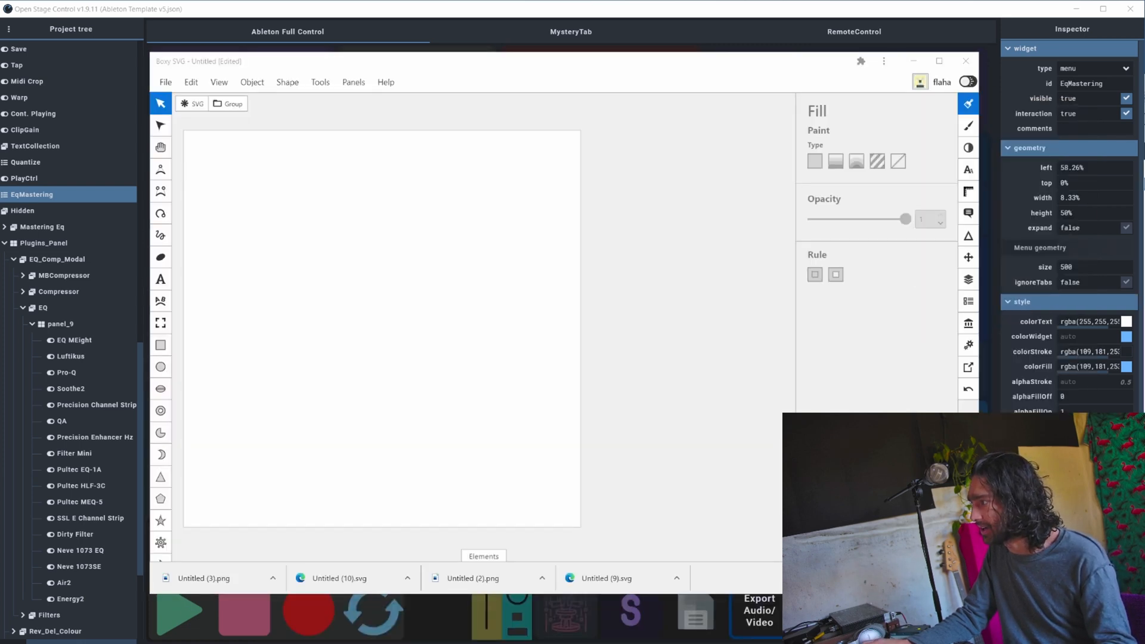
left_click_drag(427, 309, 423, 308)
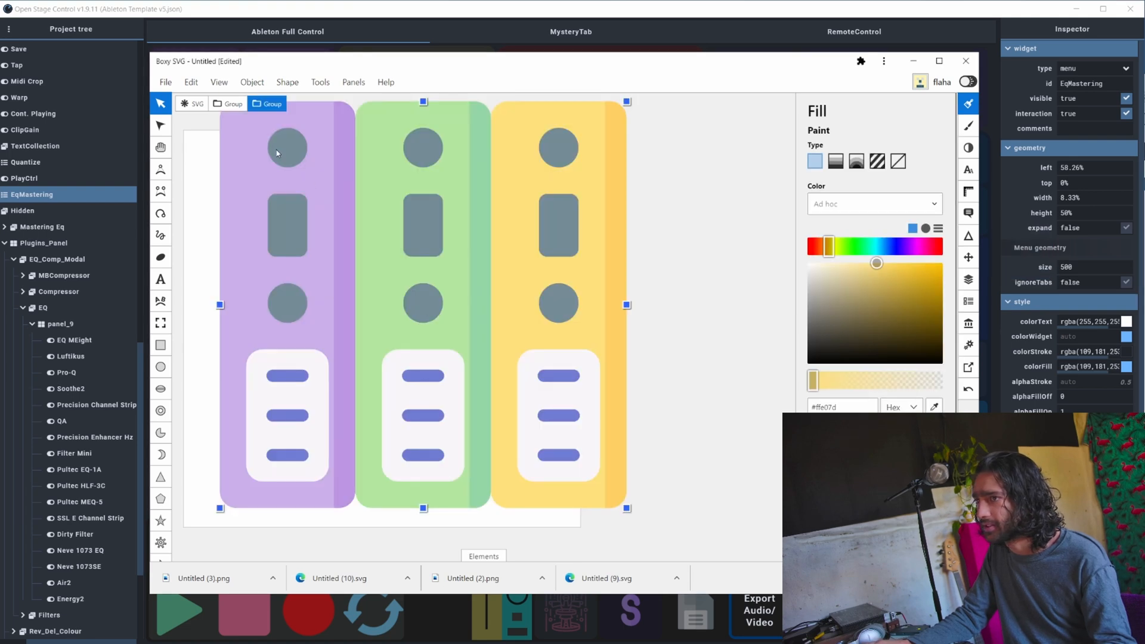
left_click_drag(627, 509, 360, 251)
left_click_drag(303, 179, 529, 477)
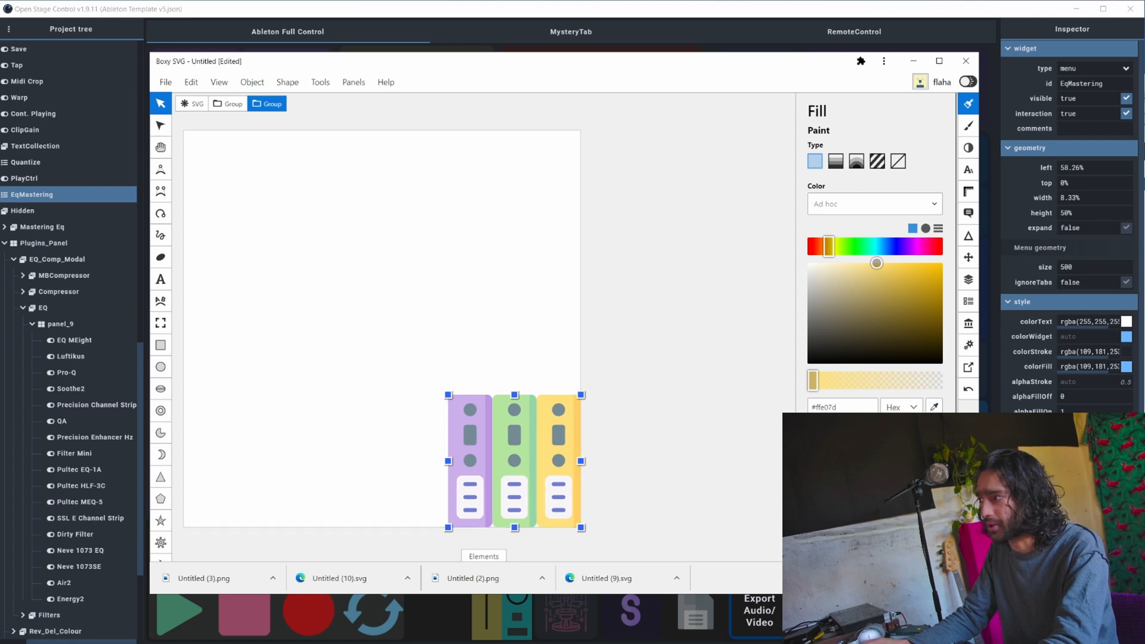
Step: Add the music notes image in the canvas's upper-left corner and enlarge the binders icon to nearly half the canvas width
left_click_drag(444, 257, 241, 205)
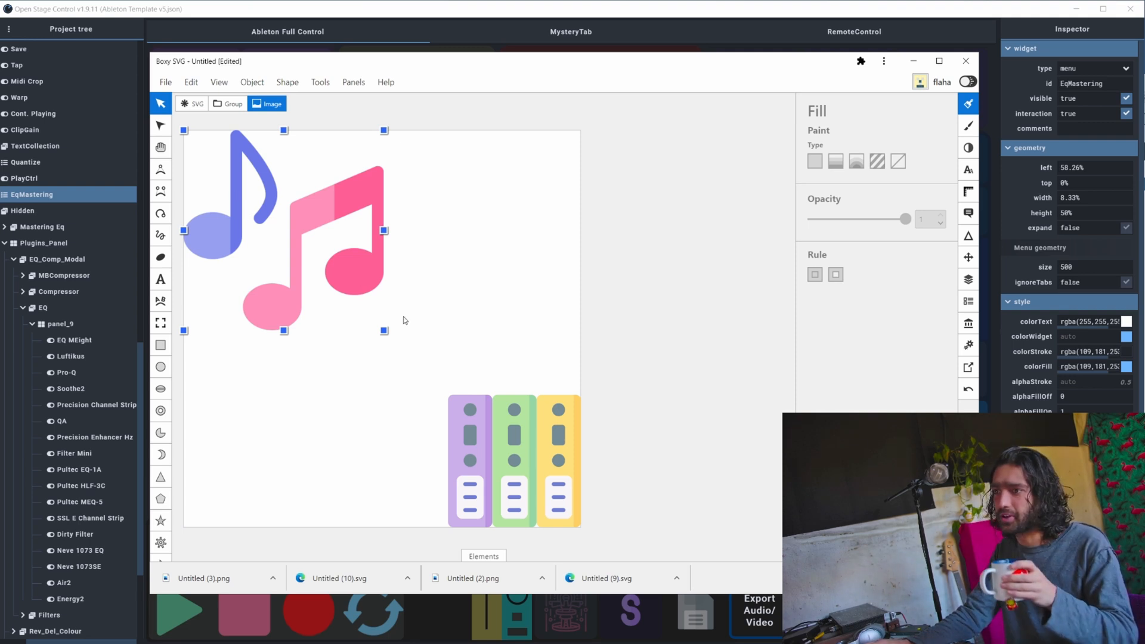
left_click(500, 437)
left_click_drag(449, 395, 389, 345)
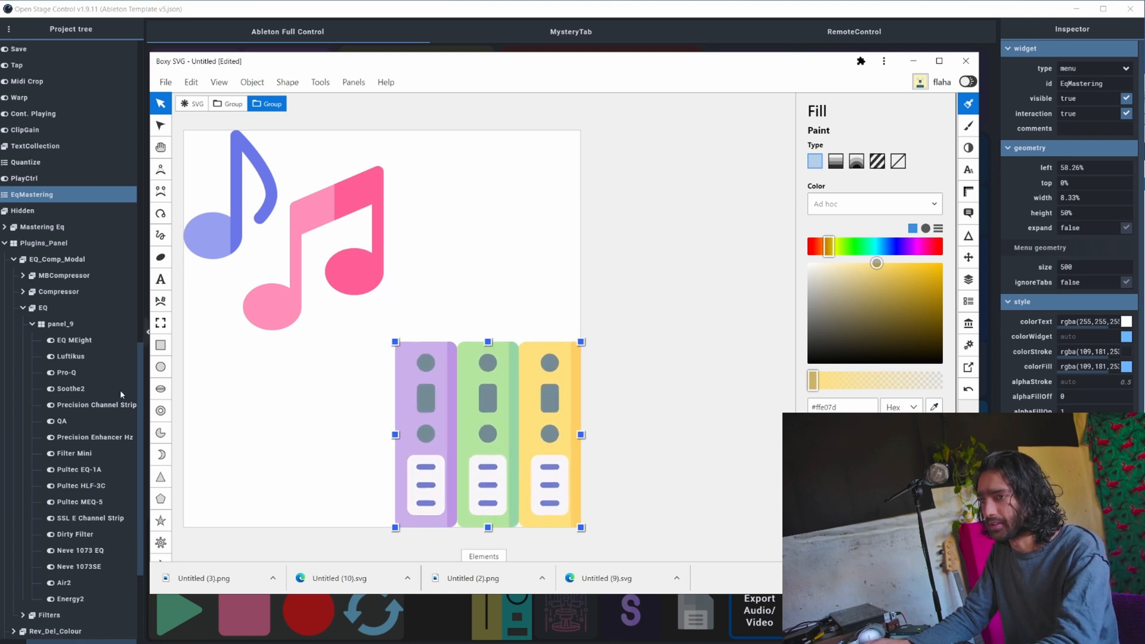
Step: Draw a tall narrow rectangle between the two icons and rotate it clockwise about 45 degrees into a diagonal bar
left_click(160, 345)
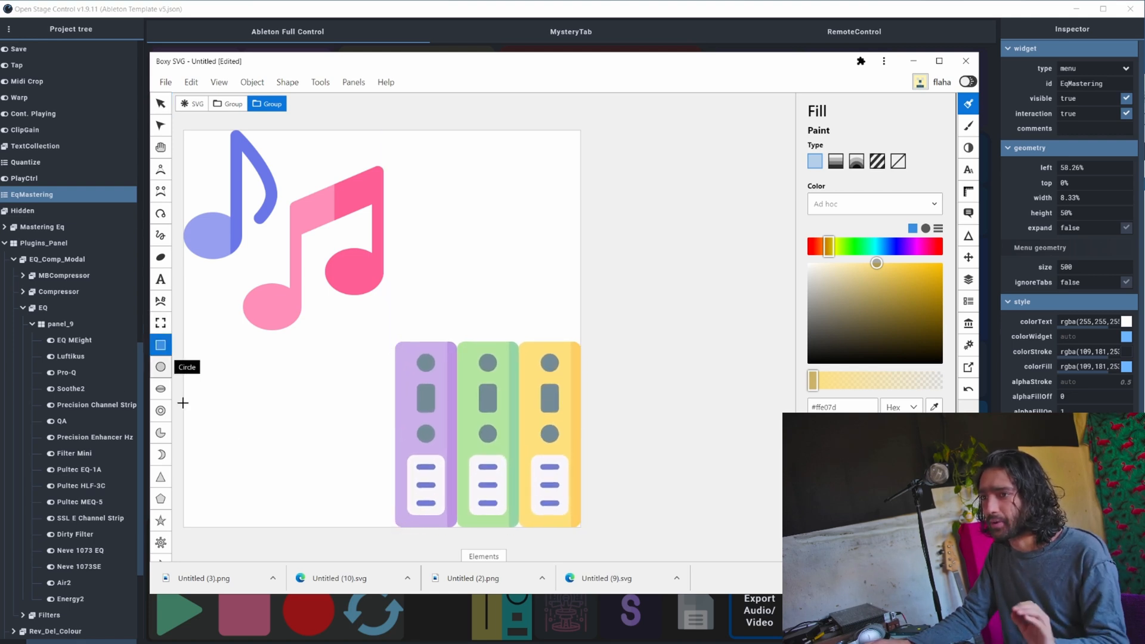
left_click_drag(357, 486, 382, 144)
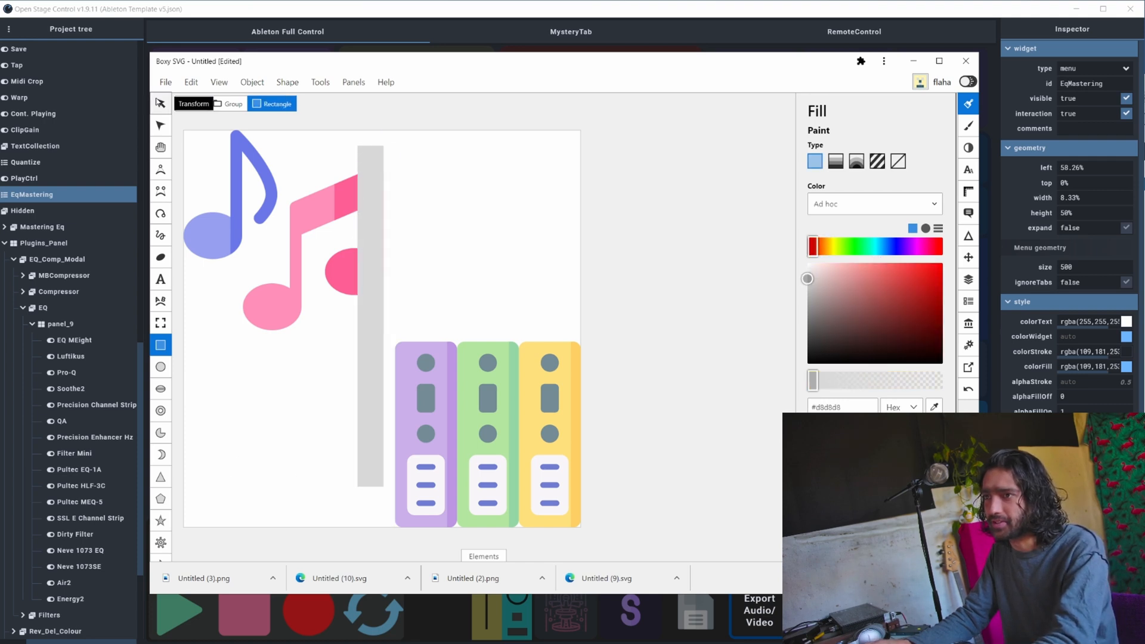
key("v")
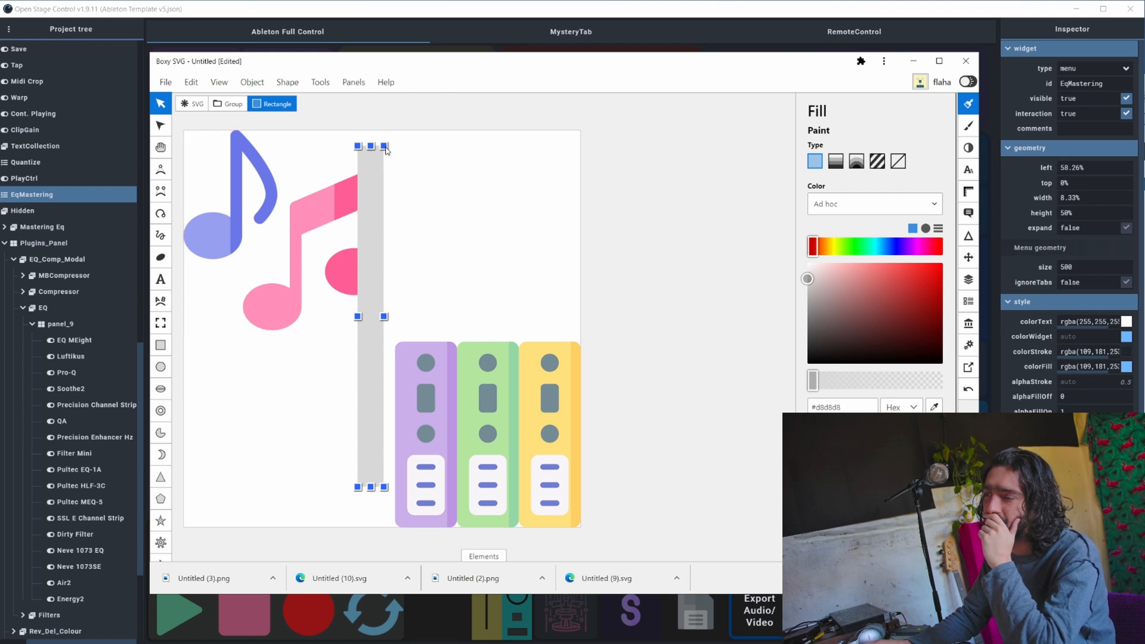
mouse_move(384, 146)
left_mouse_down()
mouse_move(382, 169)
mouse_move(384, 154)
left_mouse_up()
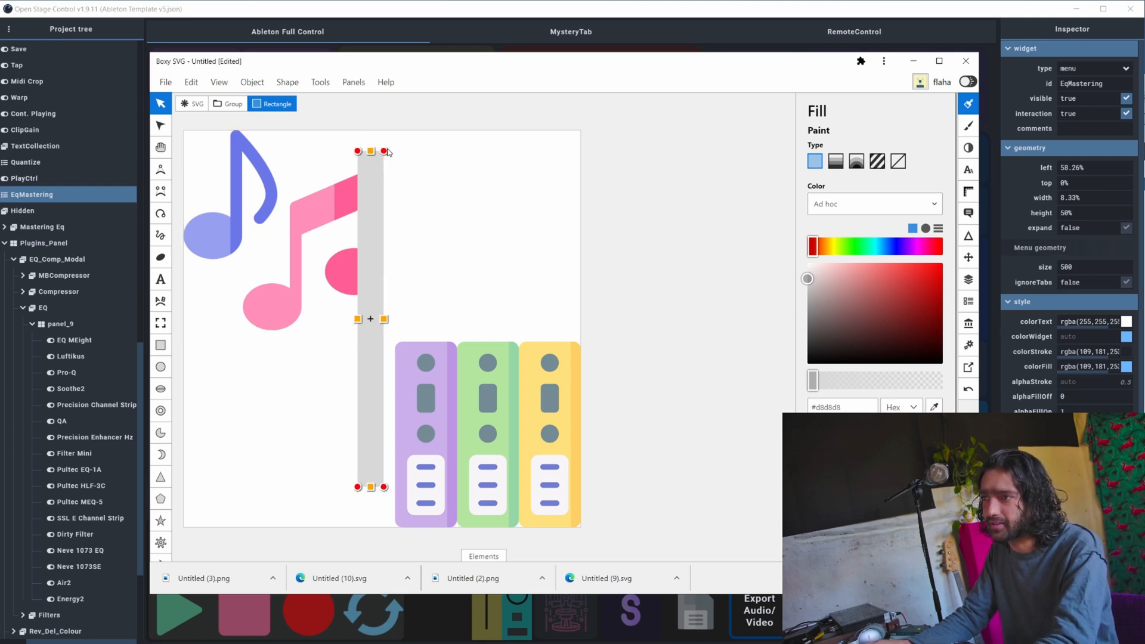
left_click_drag(388, 152, 527, 181)
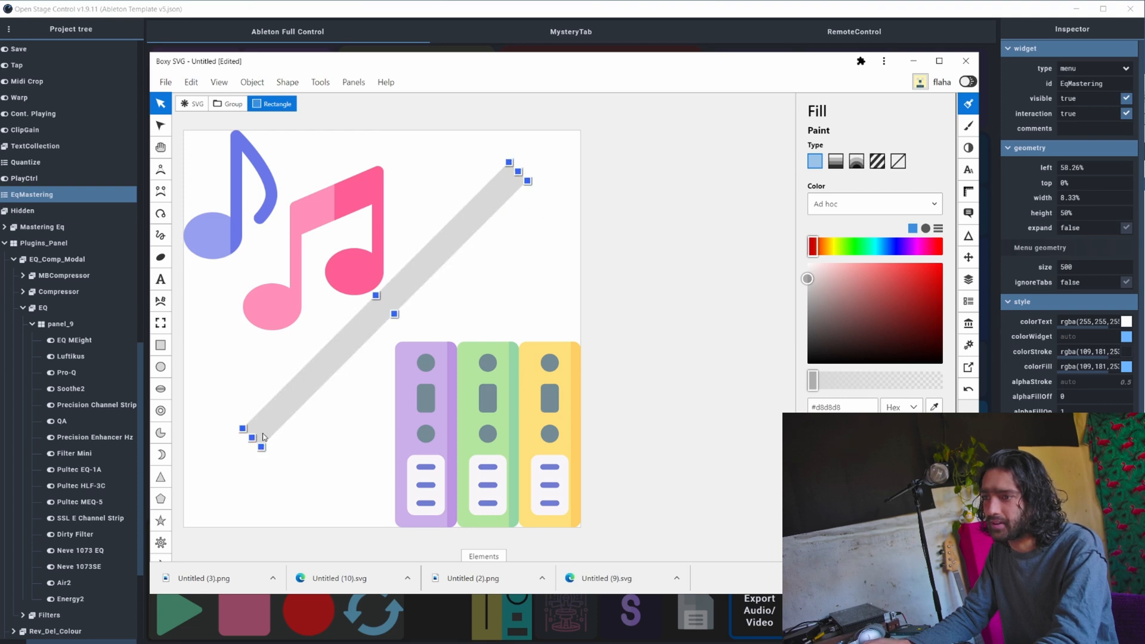
Step: Lengthen the diagonal bar at its lower-left end and centre it on the canvas
left_click_drag(251, 442, 224, 463)
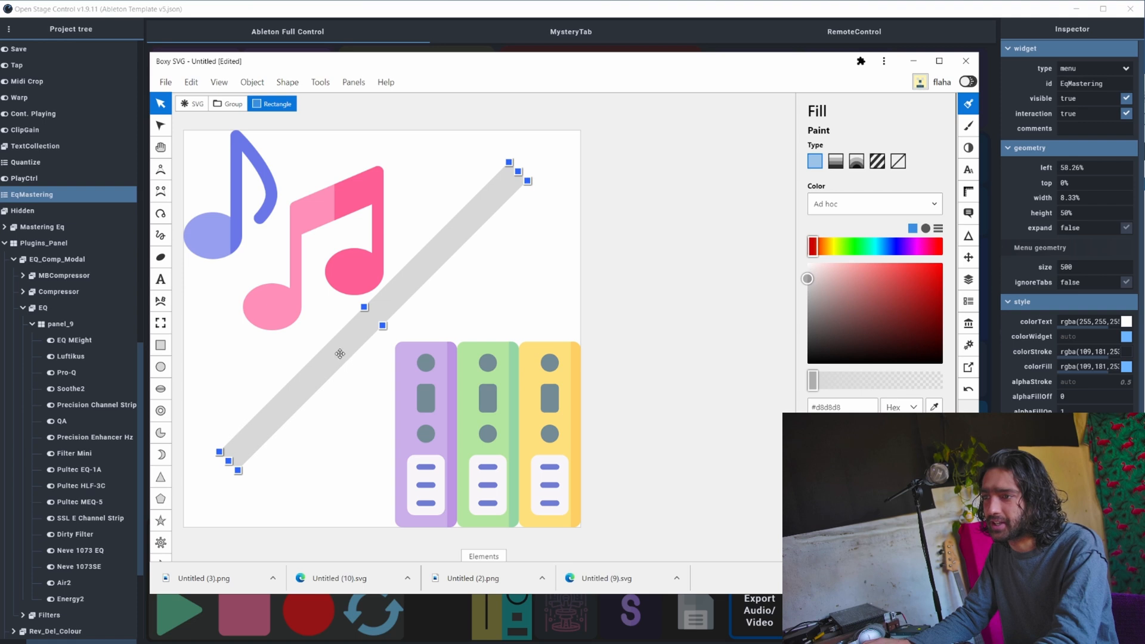
left_click_drag(340, 353, 344, 363)
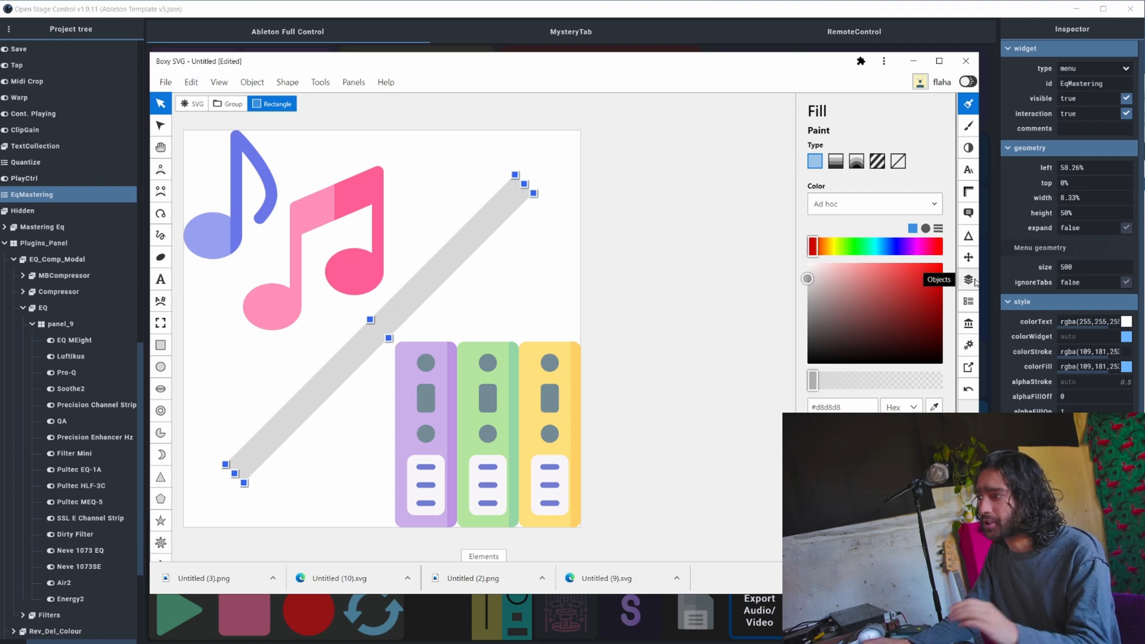
left_click(969, 258)
left_click(901, 153)
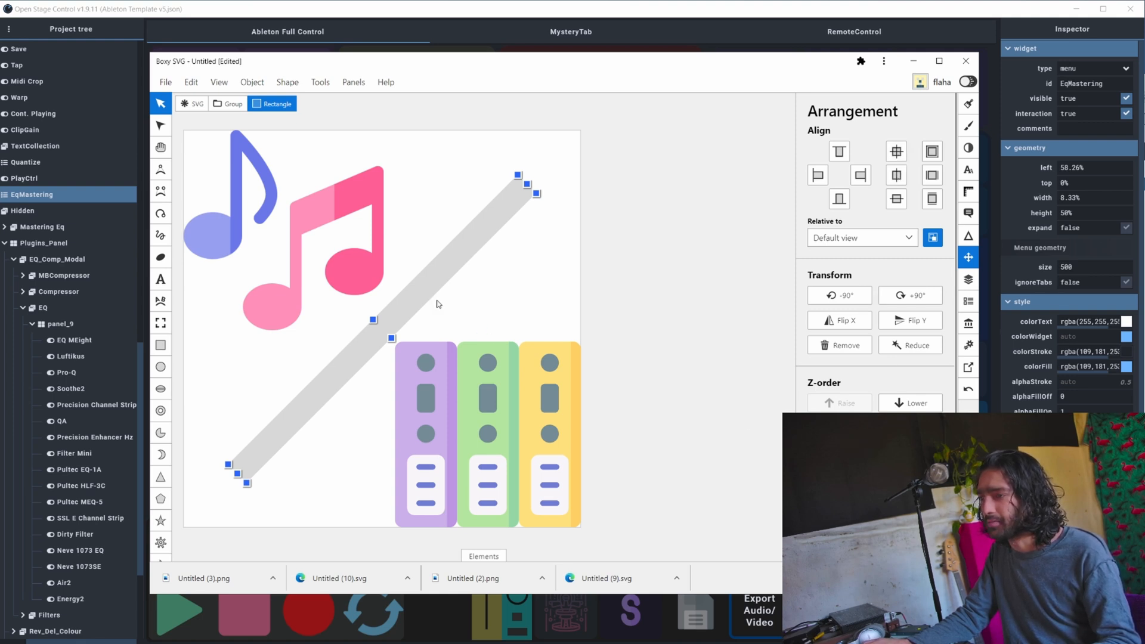
Step: Send the diagonal bar to the back, behind the binders icon, and centre it on the canvas again
left_click_drag(422, 287, 459, 329)
left_click(911, 428)
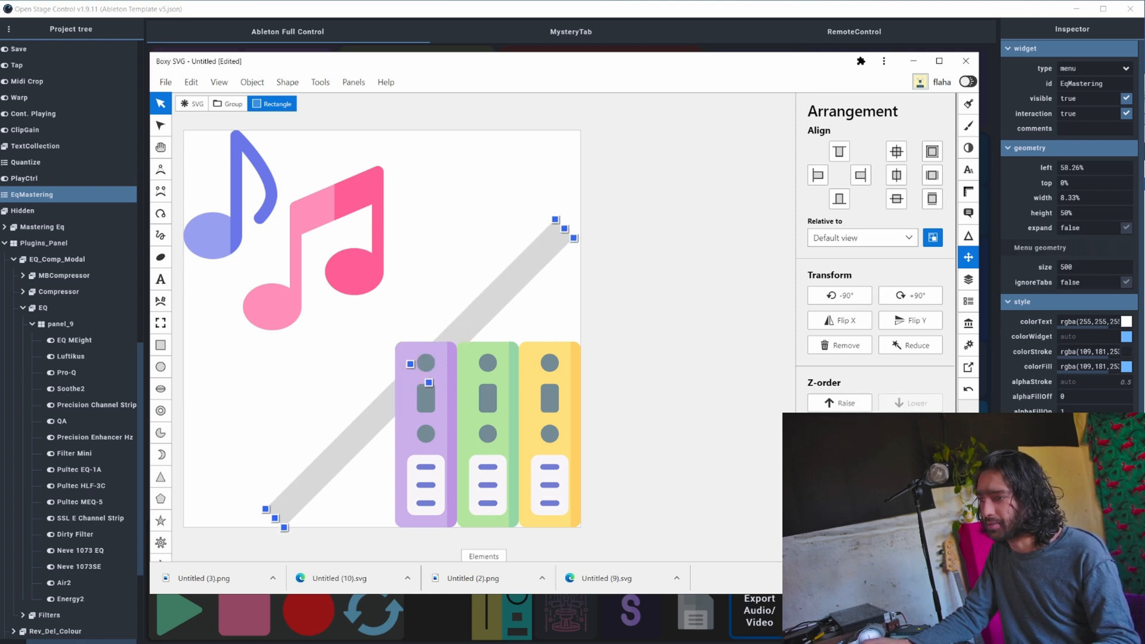
left_click_drag(527, 290, 486, 245)
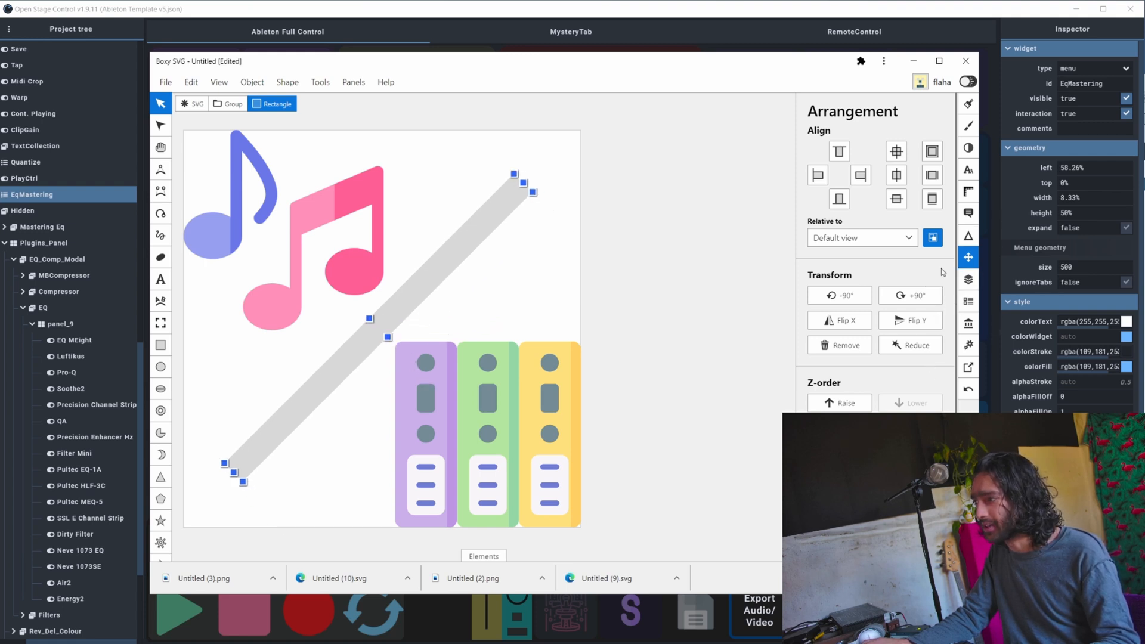
left_click(900, 152)
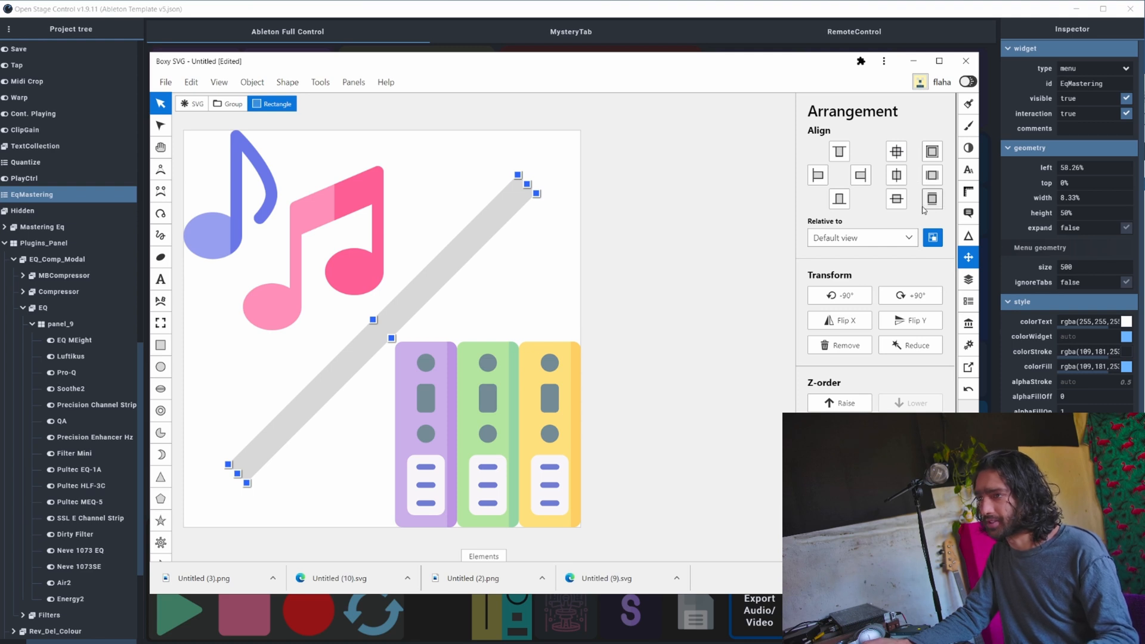
Step: Fill the diagonal bar with the muted red #b36d6d and extend it slightly at both ends
left_click(976, 104)
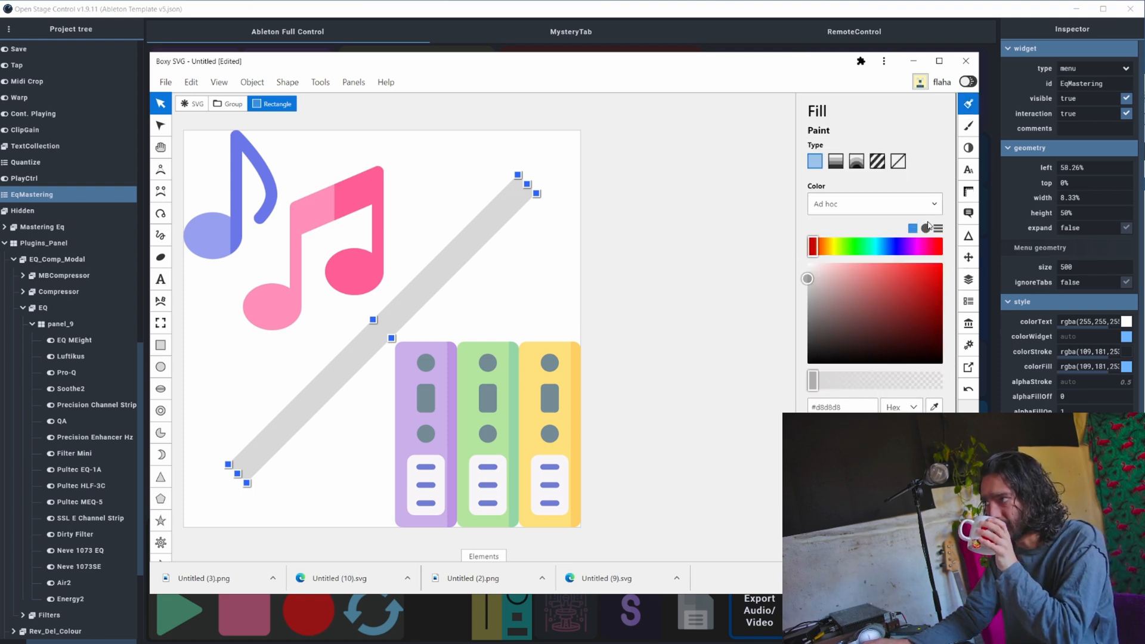
mouse_move(847, 286)
left_mouse_down()
mouse_move(877, 309)
mouse_move(818, 302)
mouse_move(836, 286)
mouse_move(857, 292)
left_mouse_up()
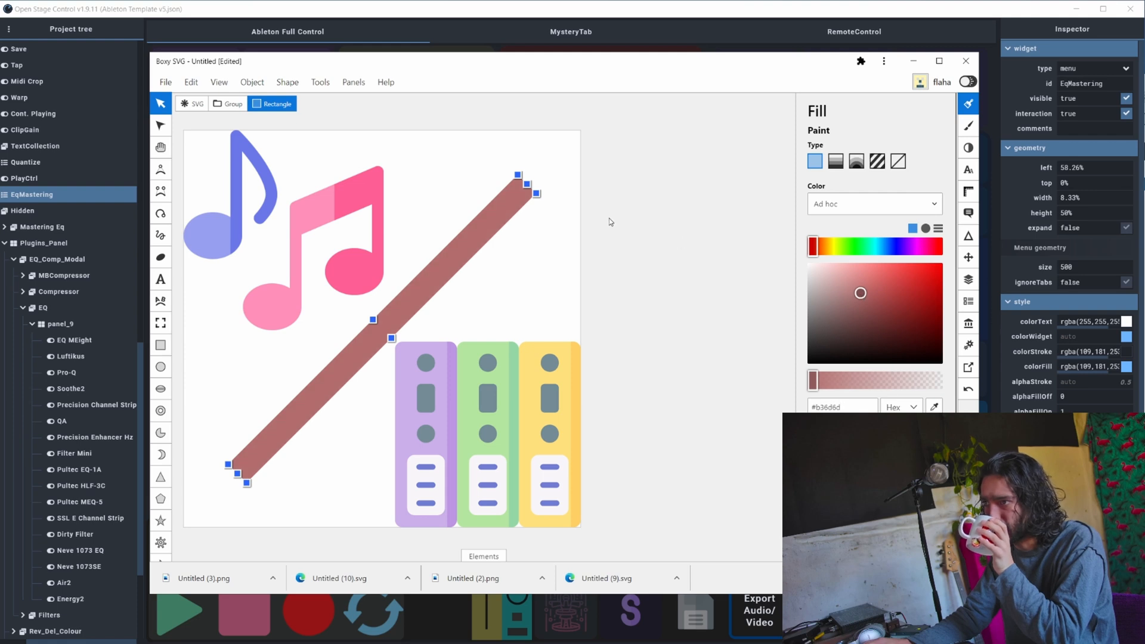
left_click_drag(528, 185, 537, 185)
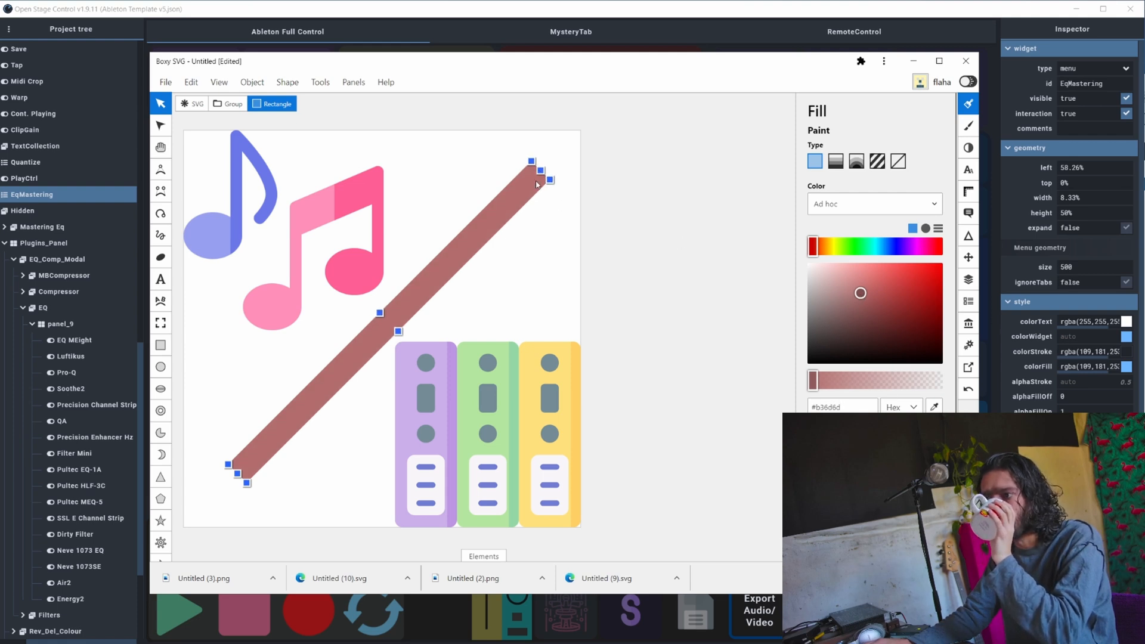
left_click_drag(238, 473, 226, 486)
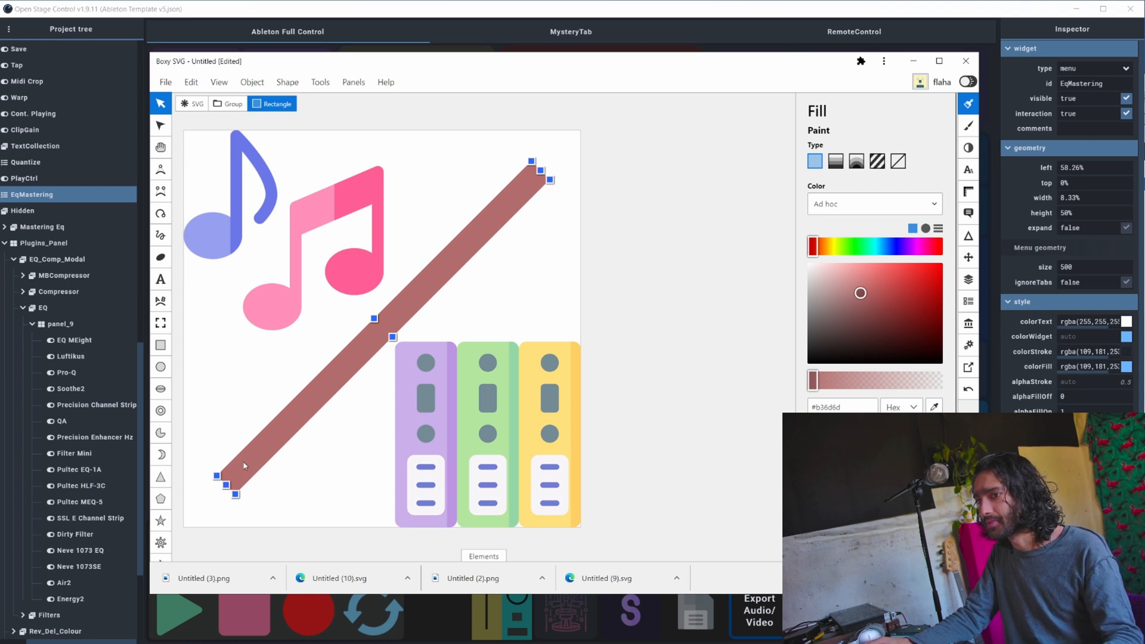
scroll(187, 524, "down", 1)
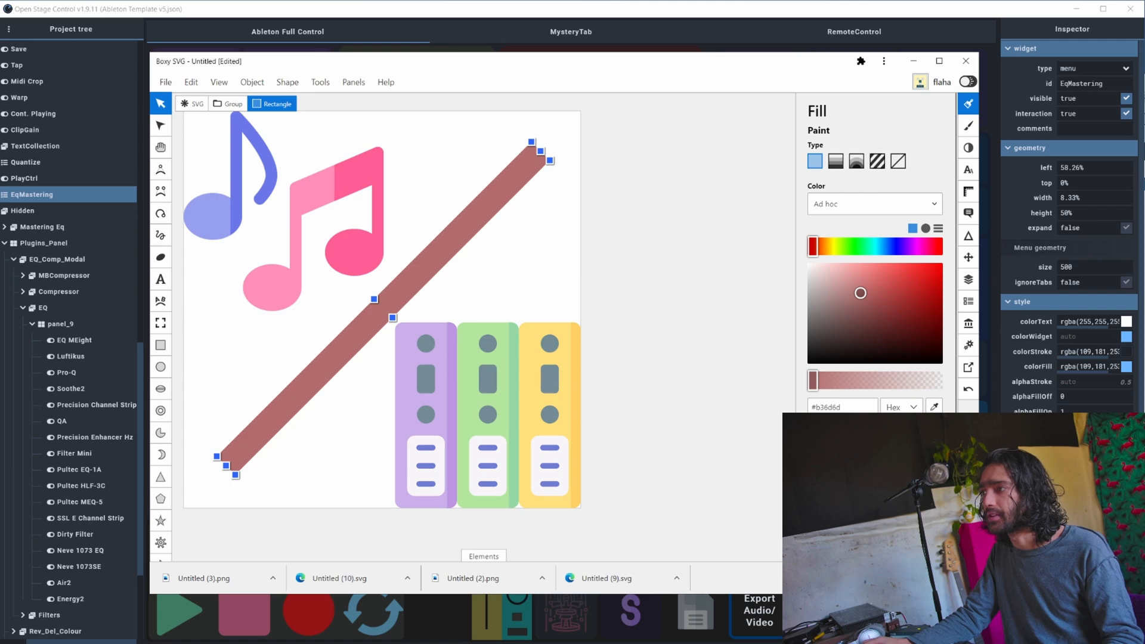
Step: Enlarge and reposition the editor window, dismiss the downloads bar, and align the view frame with the canvas edges
left_click_drag(979, 594, 998, 636)
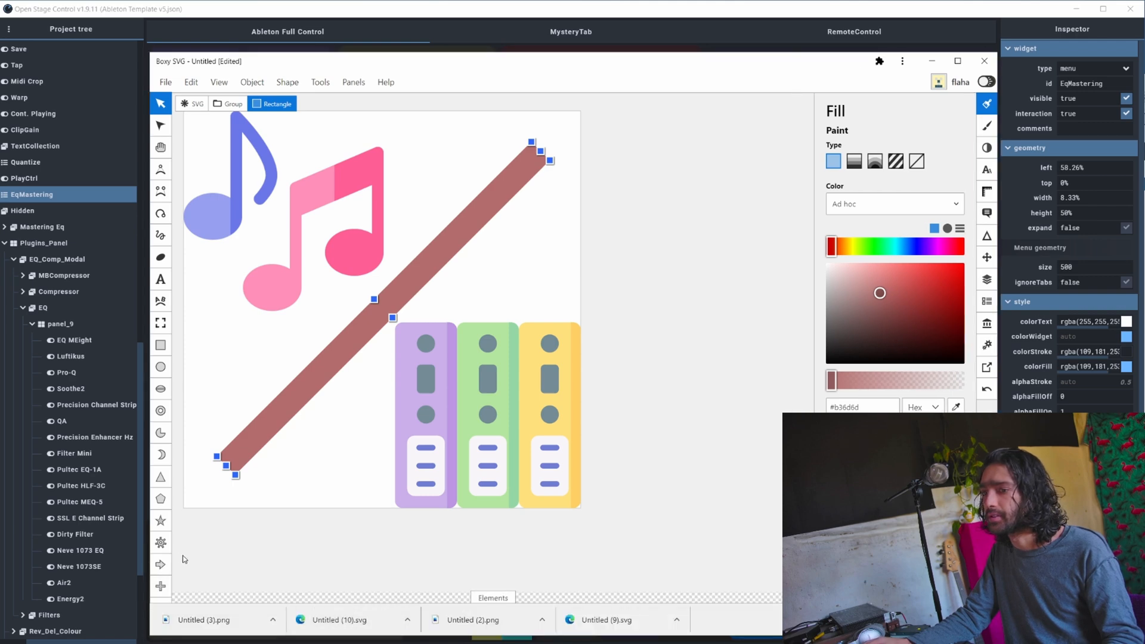
scroll(280, 400, "down", 1)
left_click_drag(392, 65, 312, 21)
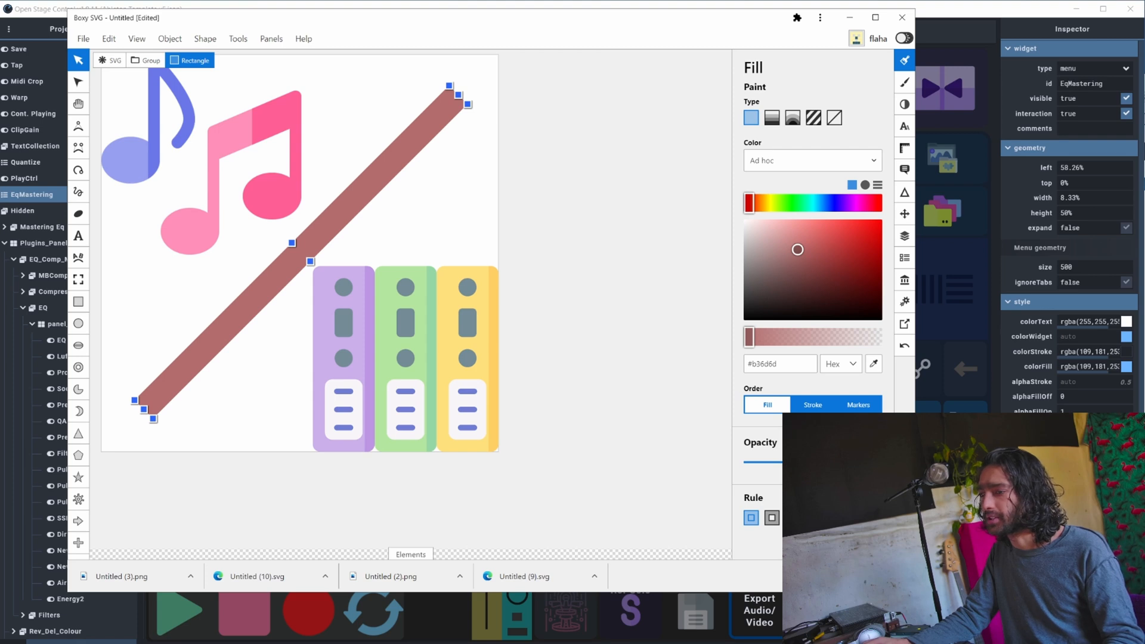
left_click(903, 577)
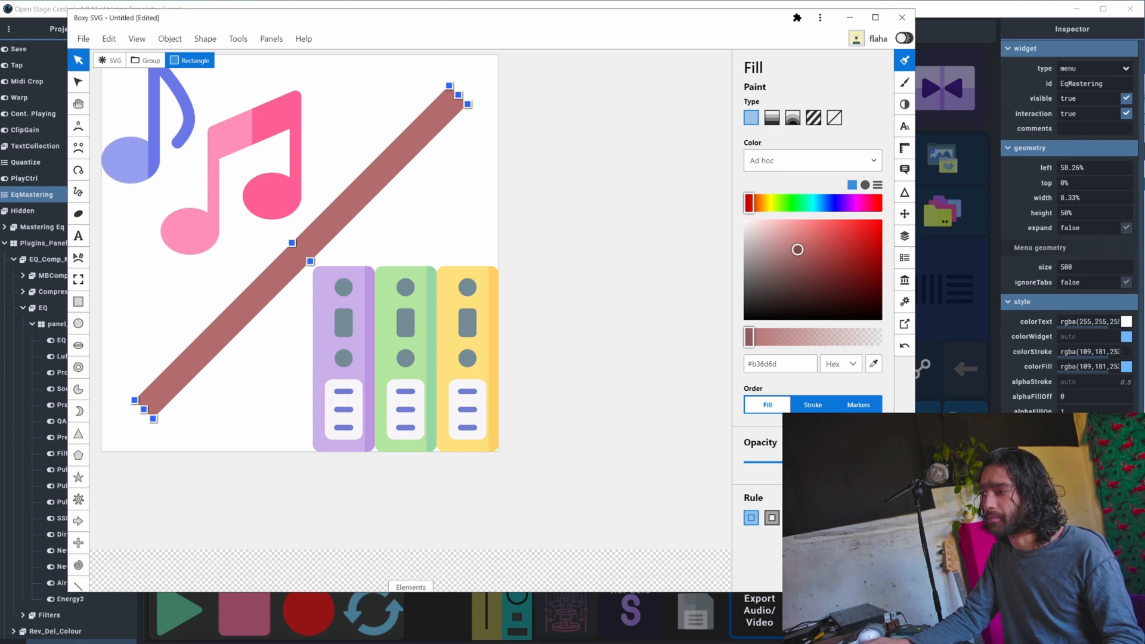
left_click(78, 279)
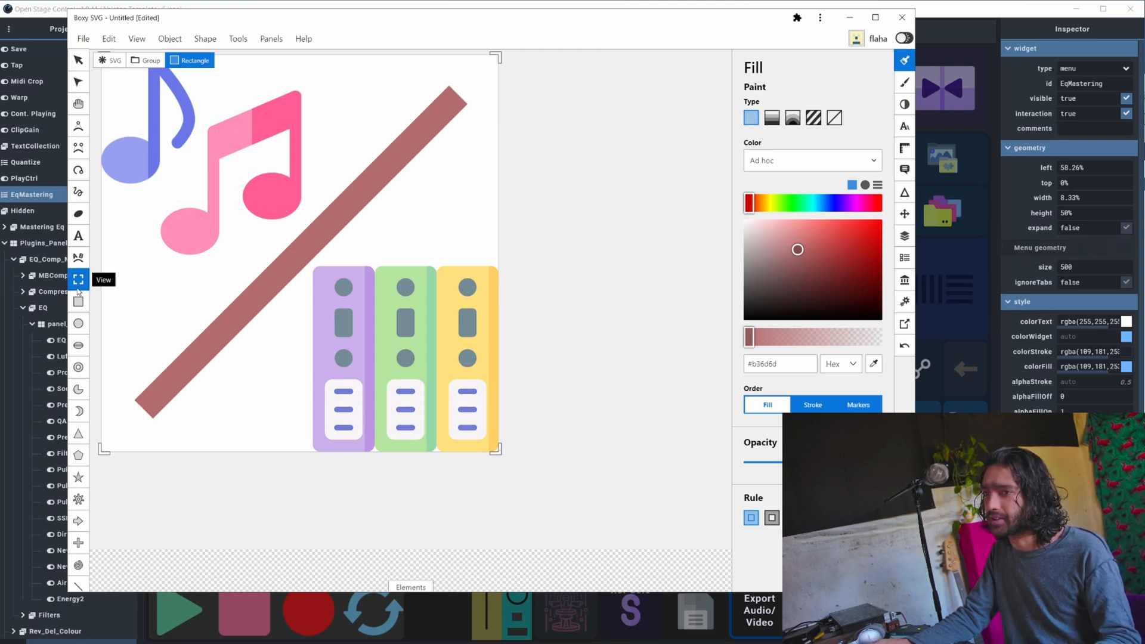
mouse_move(500, 452)
left_mouse_down()
mouse_move(655, 572)
mouse_move(309, 146)
mouse_move(102, 81)
mouse_move(418, 422)
mouse_move(500, 452)
left_mouse_up()
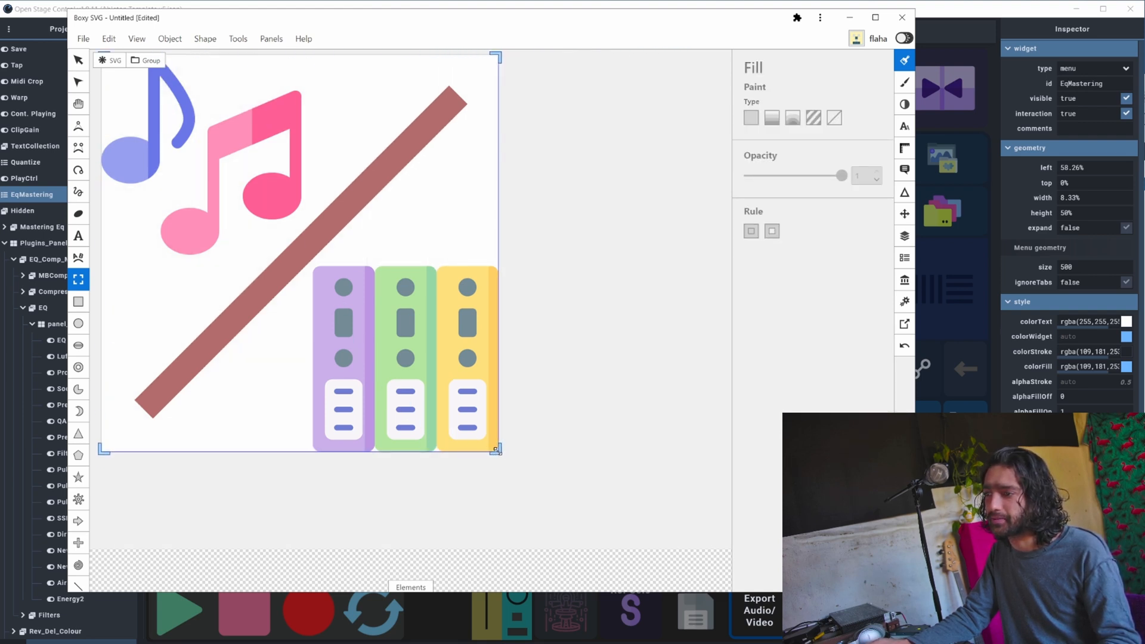
Step: Export the whole view as SVG with a responsive viewport and texts converted to paths, generating a preview first
left_click(905, 323)
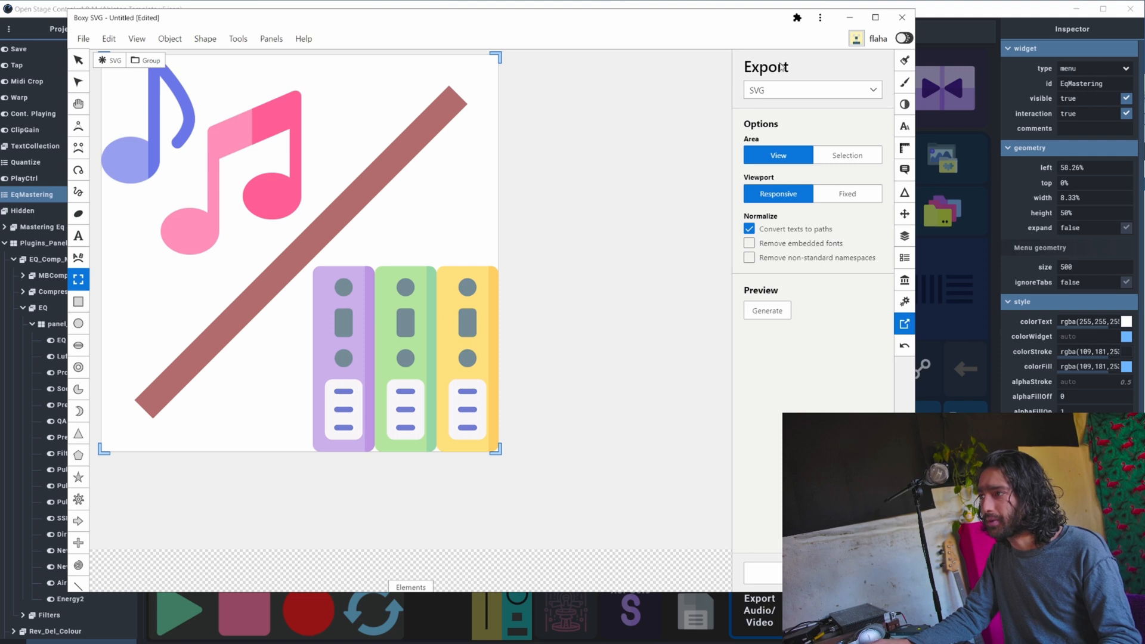
left_click(799, 90)
left_click(801, 89)
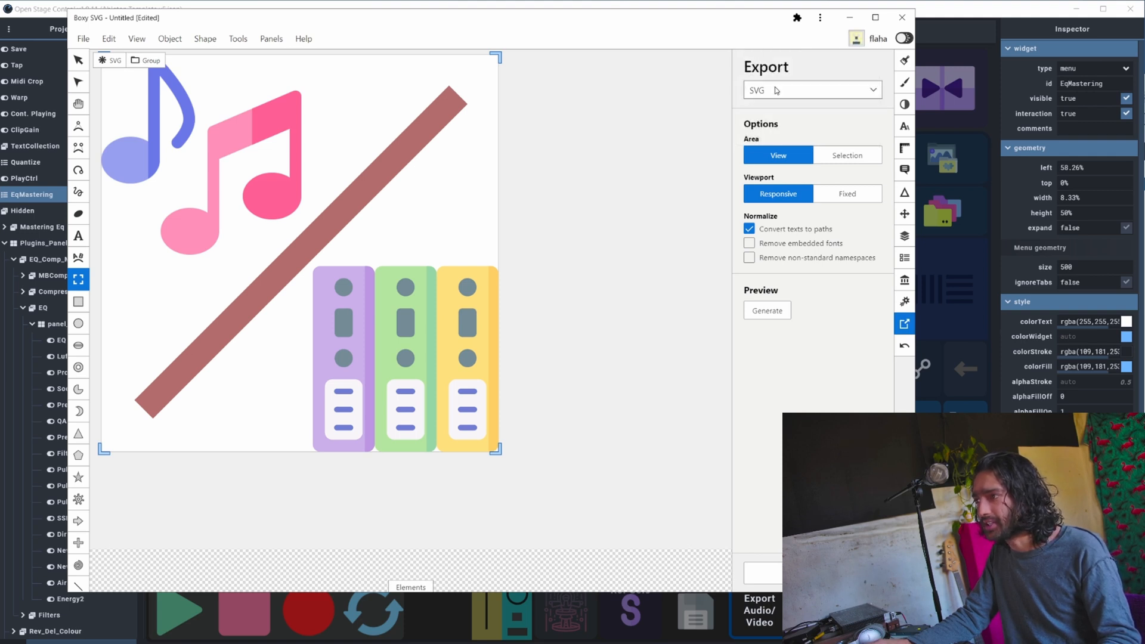
left_click(772, 313)
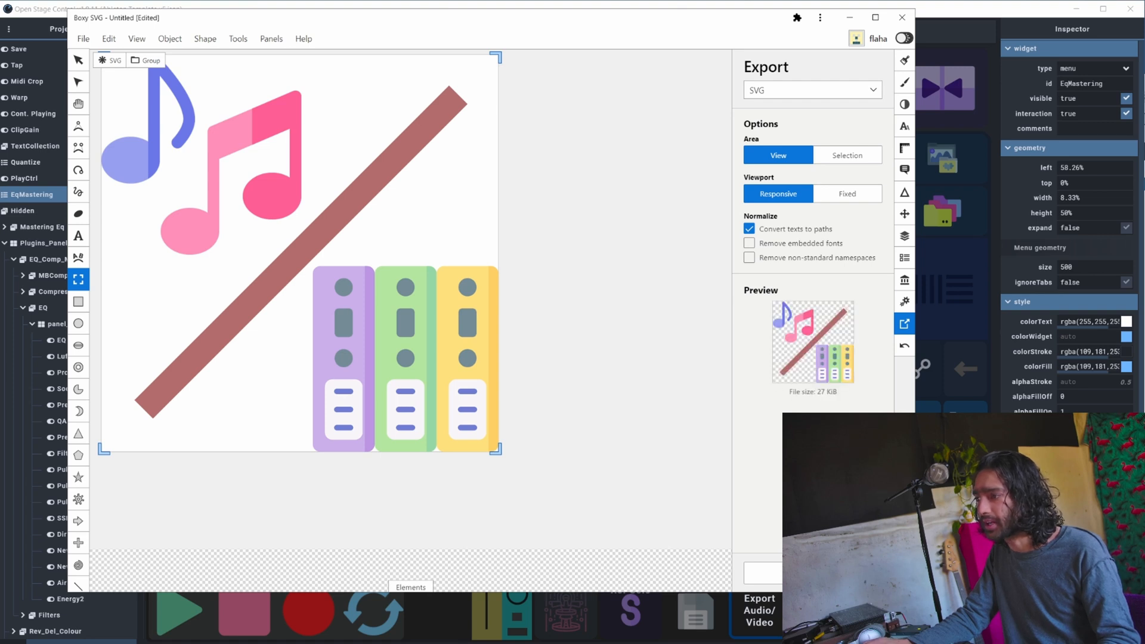
left_click(764, 573)
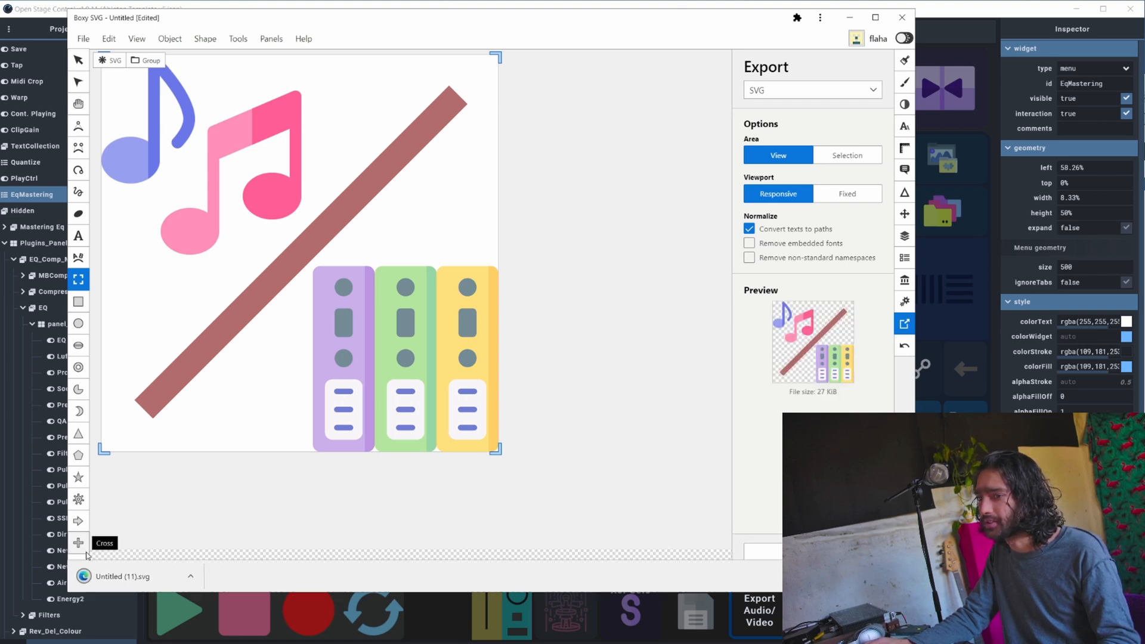
Step: Switch to the browser and load the exported SVG into Iconscout's online Color Editor
left_click(850, 17)
left_click_drag(978, 641, 848, 70)
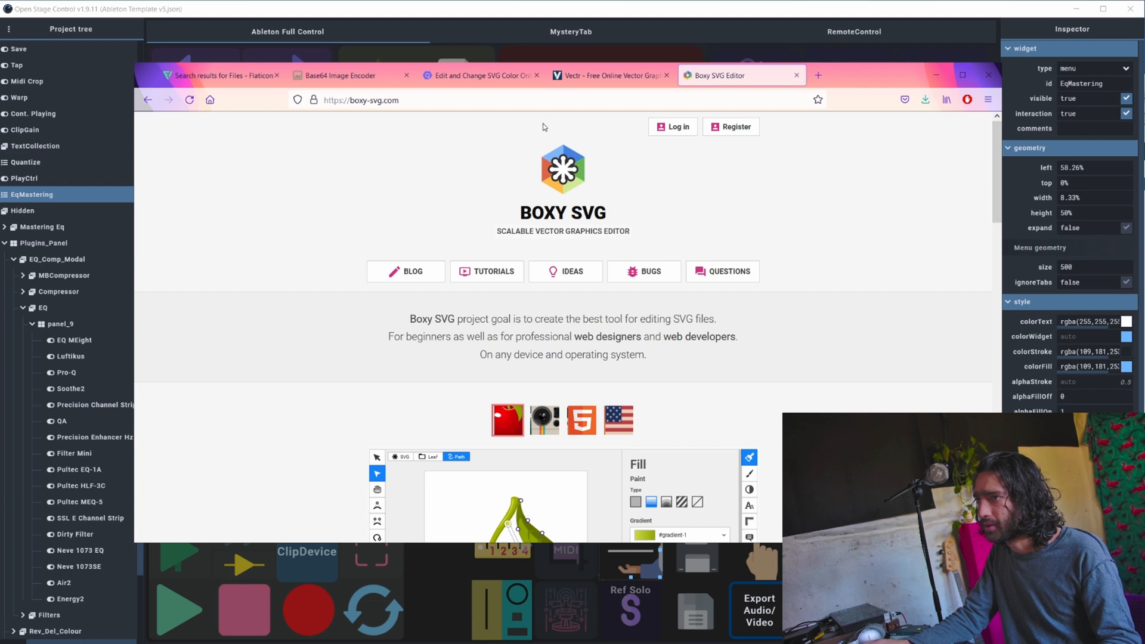
left_click(477, 77)
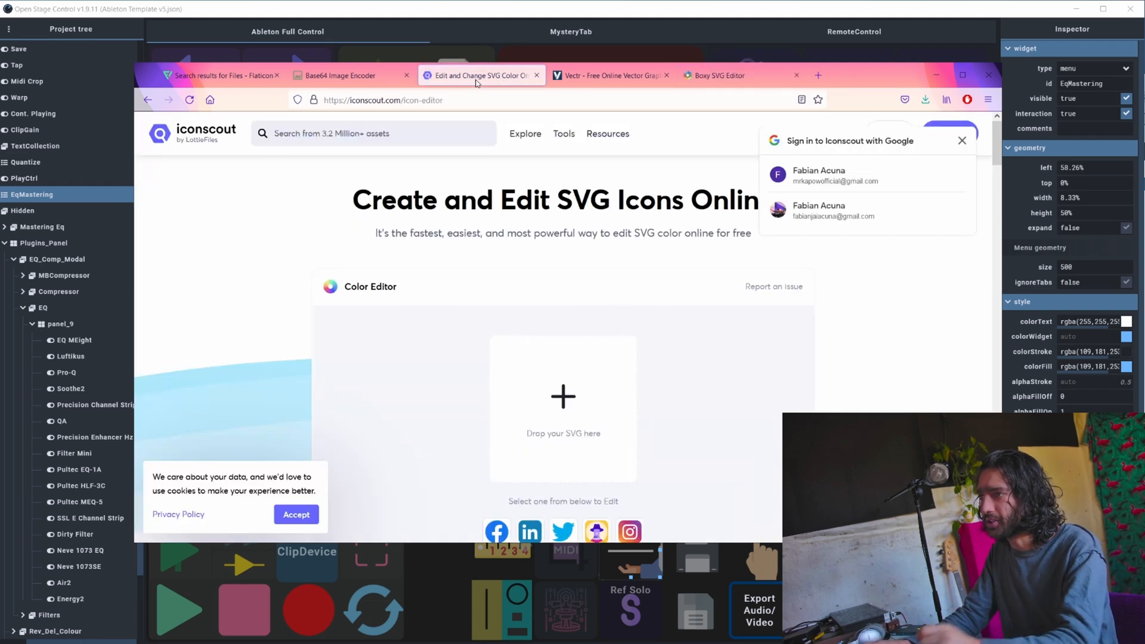
left_click_drag(842, 80, 1043, 643)
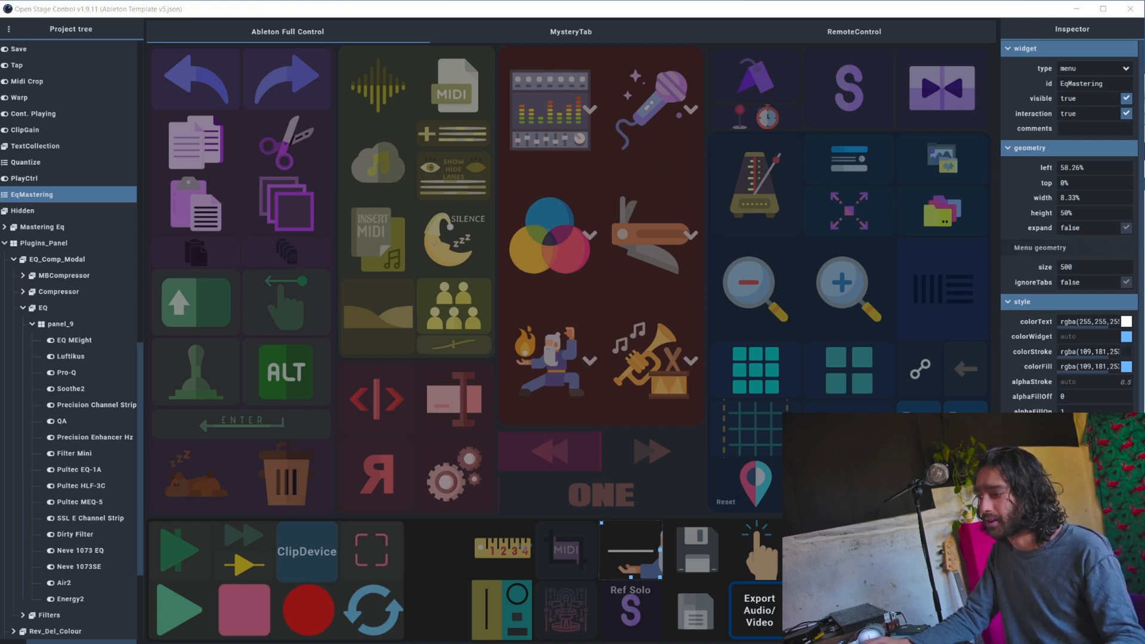
left_click_drag(1144, 412, 821, 75)
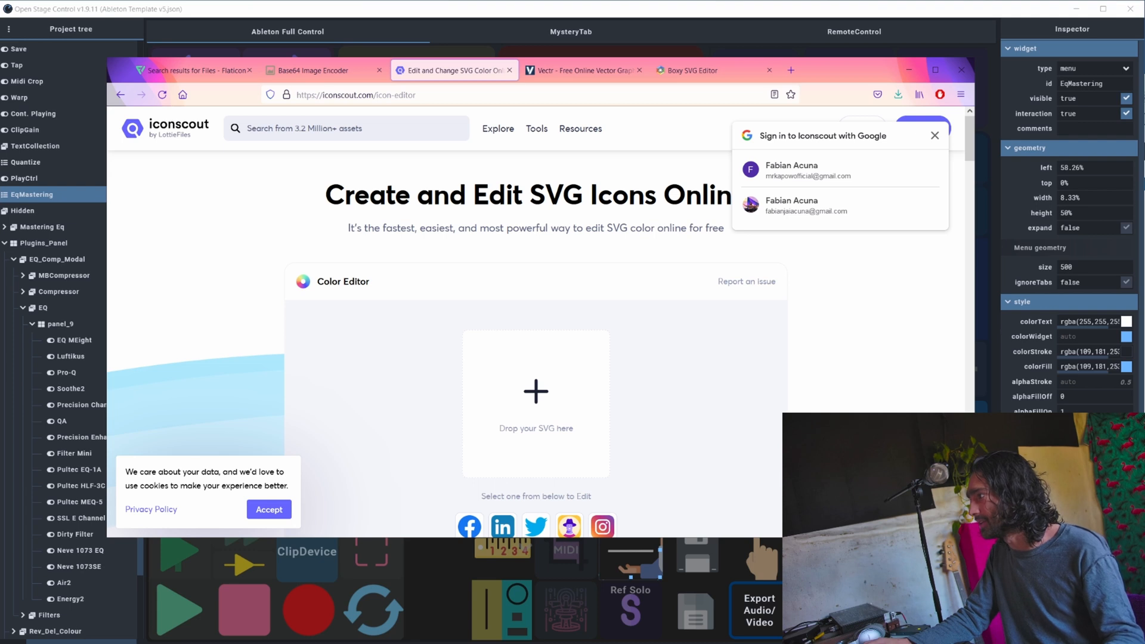
left_click_drag(1144, 405, 548, 404)
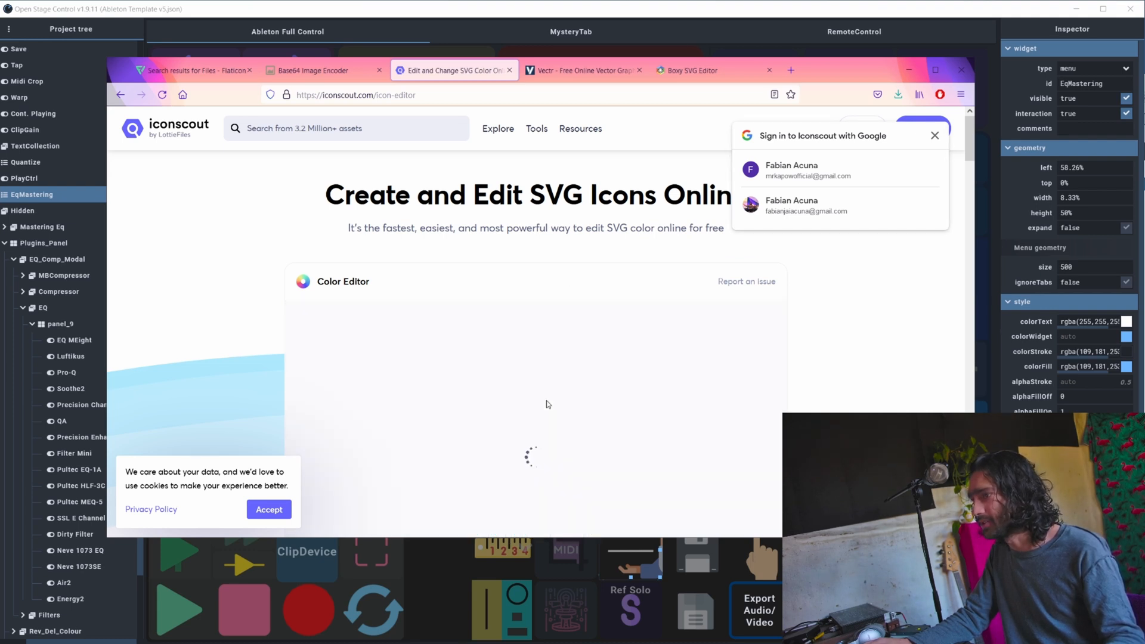
scroll(724, 383, "down", 3)
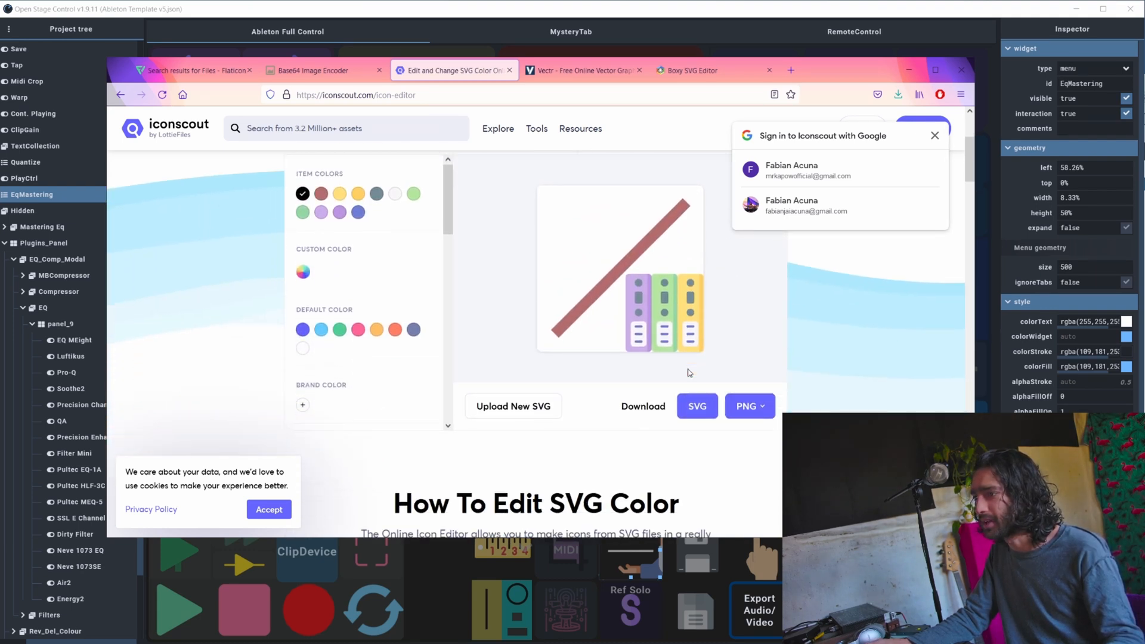
scroll(599, 318, "up", 1)
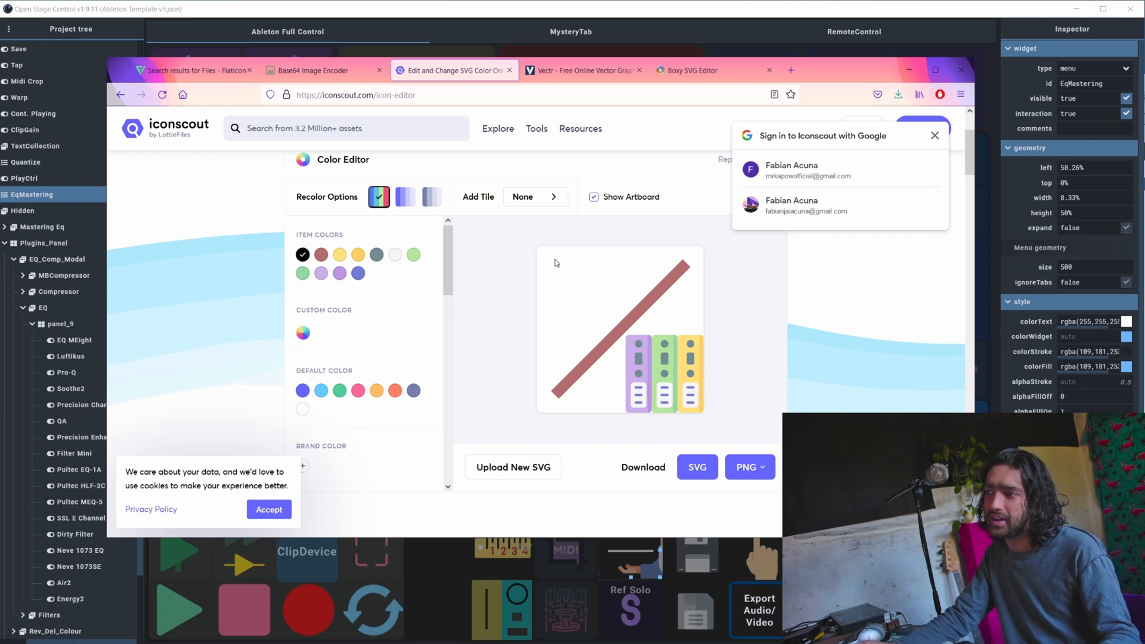
Step: Try a green #00ff59 monochrome recolour on the uploaded icon and return to the multicolour palette option
left_click(404, 204)
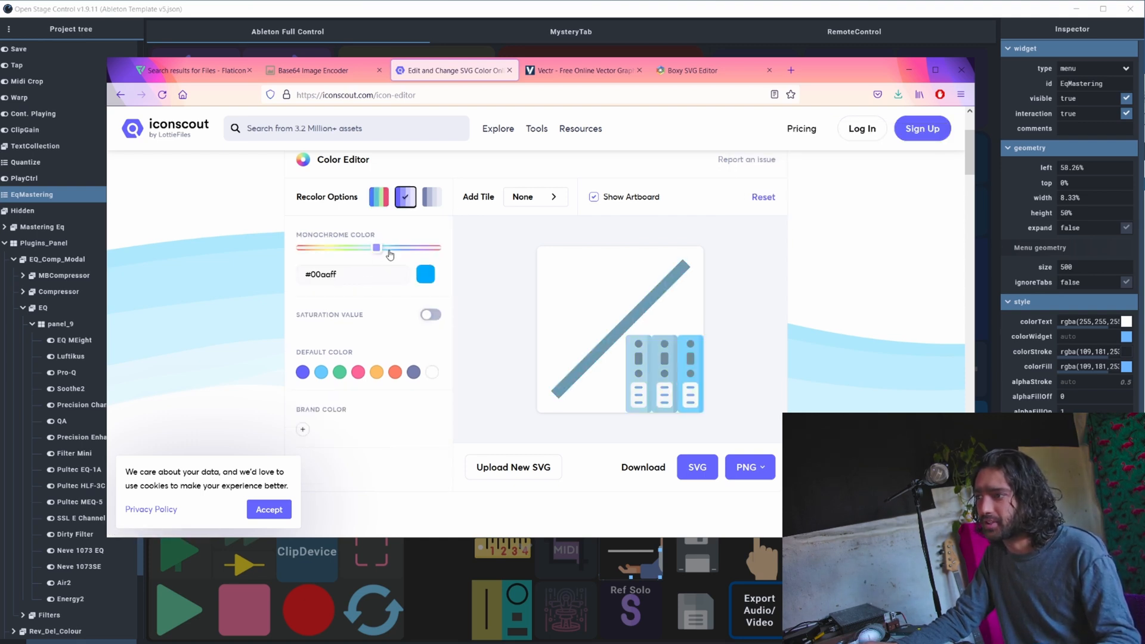
left_click_drag(387, 250, 355, 250)
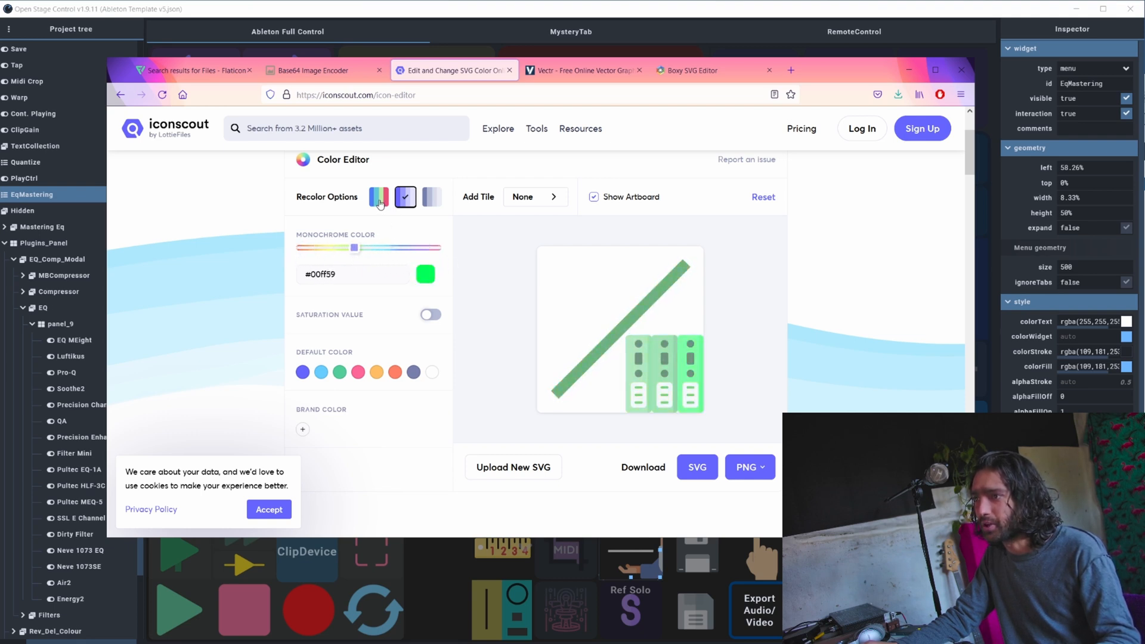
left_click(380, 200)
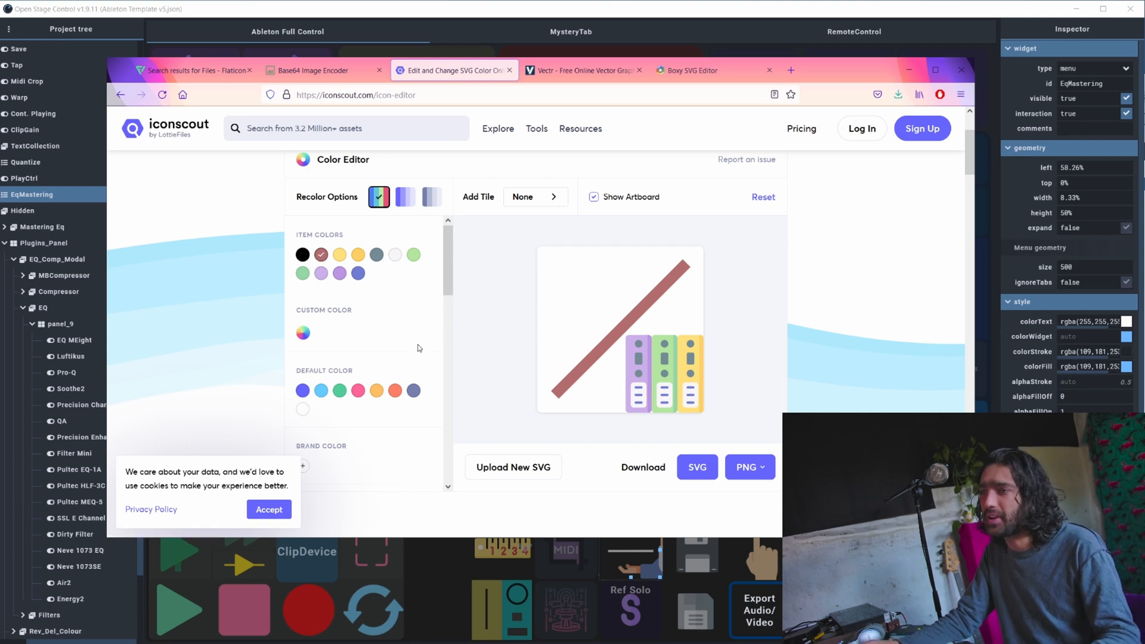
left_click(660, 77)
left_click(458, 73)
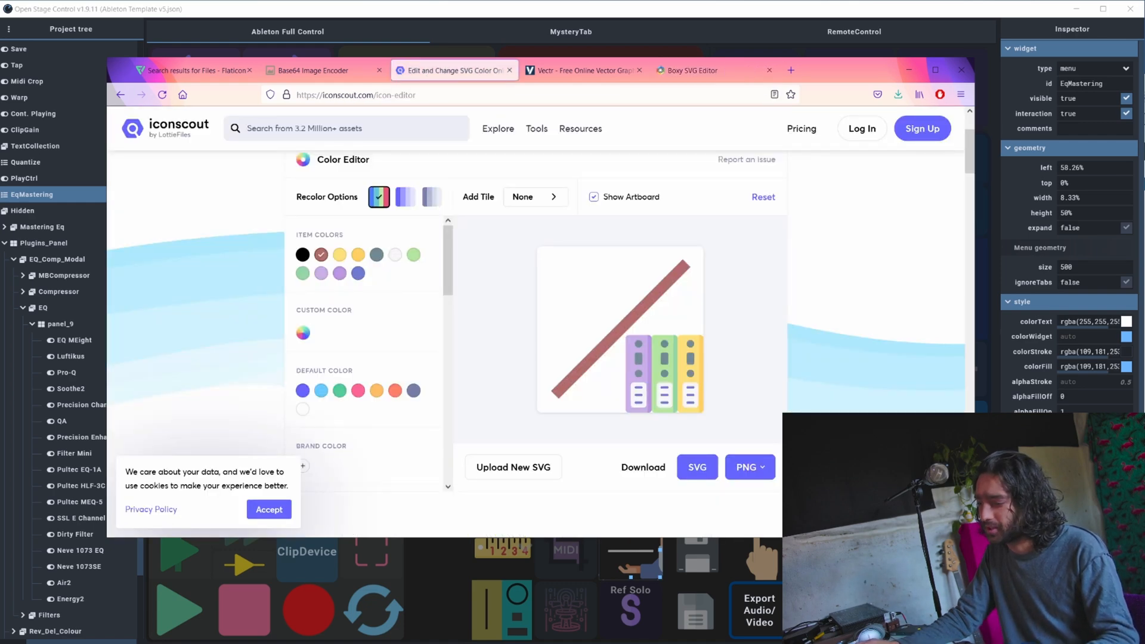
Step: Switch back to Boxy SVG and fill the diagonal bar with the darker red #a24f4f
key("alt+Tab")
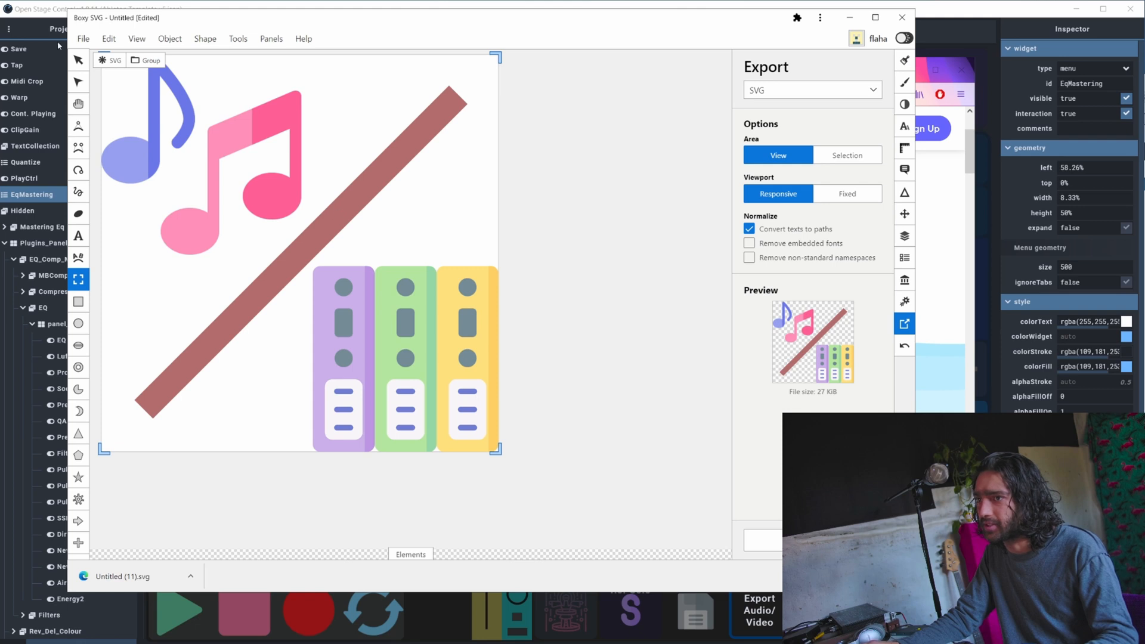
left_click(78, 60)
left_click(387, 178)
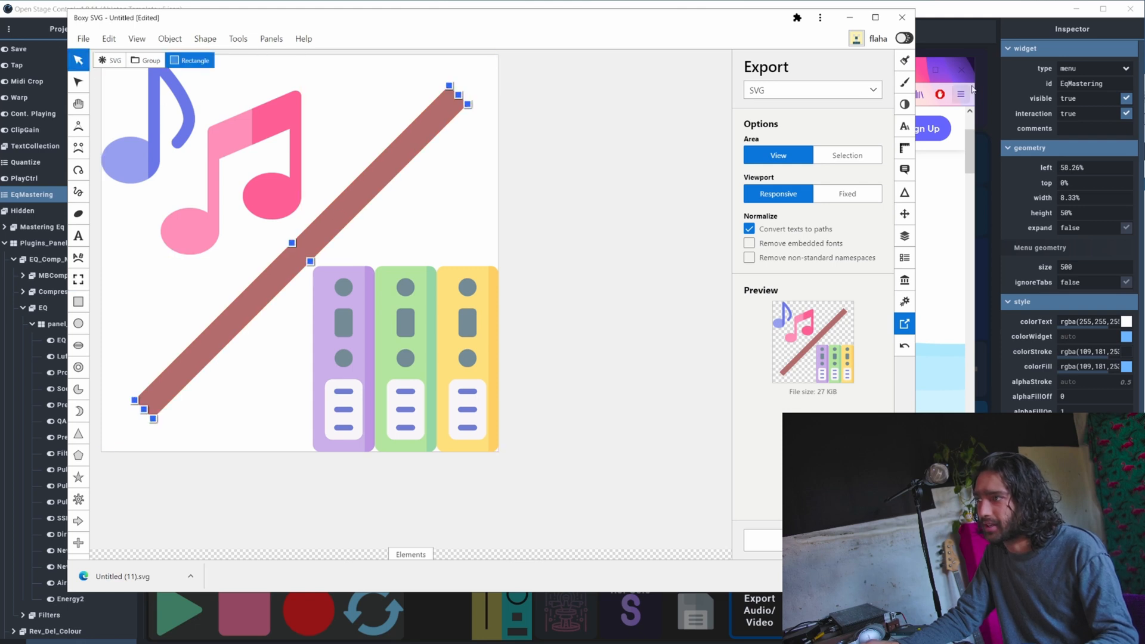
left_click(904, 60)
left_click(875, 232)
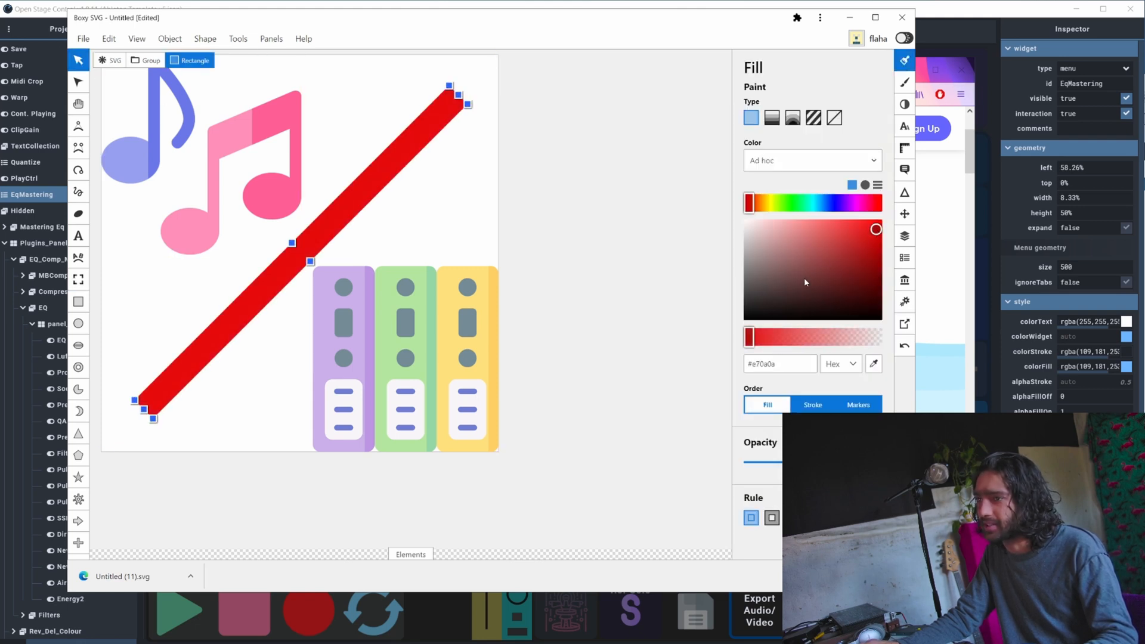
left_click(822, 275)
left_click(815, 257)
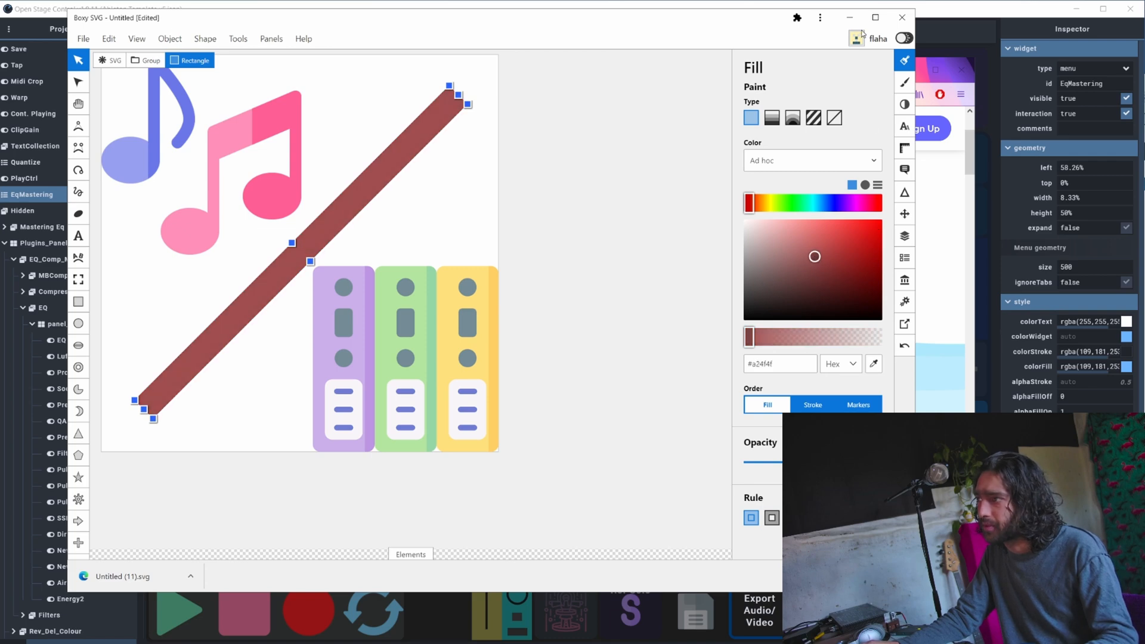
Step: Return to Iconscout's Color Editor, recolour the icon in monochrome purple #7f00ff, and close that page
left_click(849, 17)
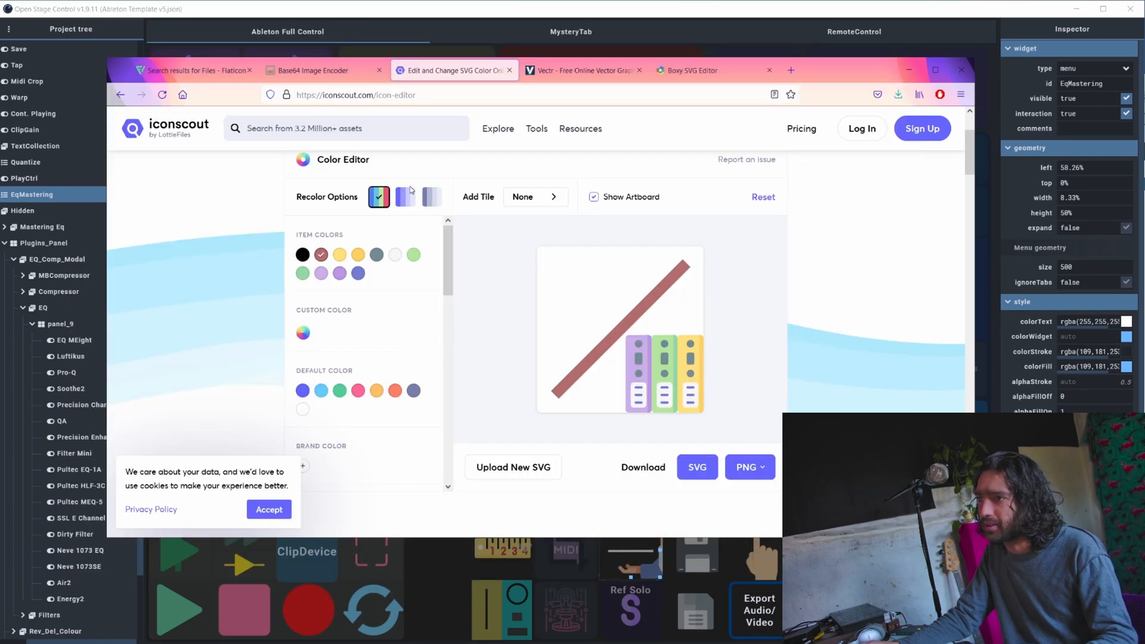
left_click(406, 197)
left_click_drag(430, 248, 405, 241)
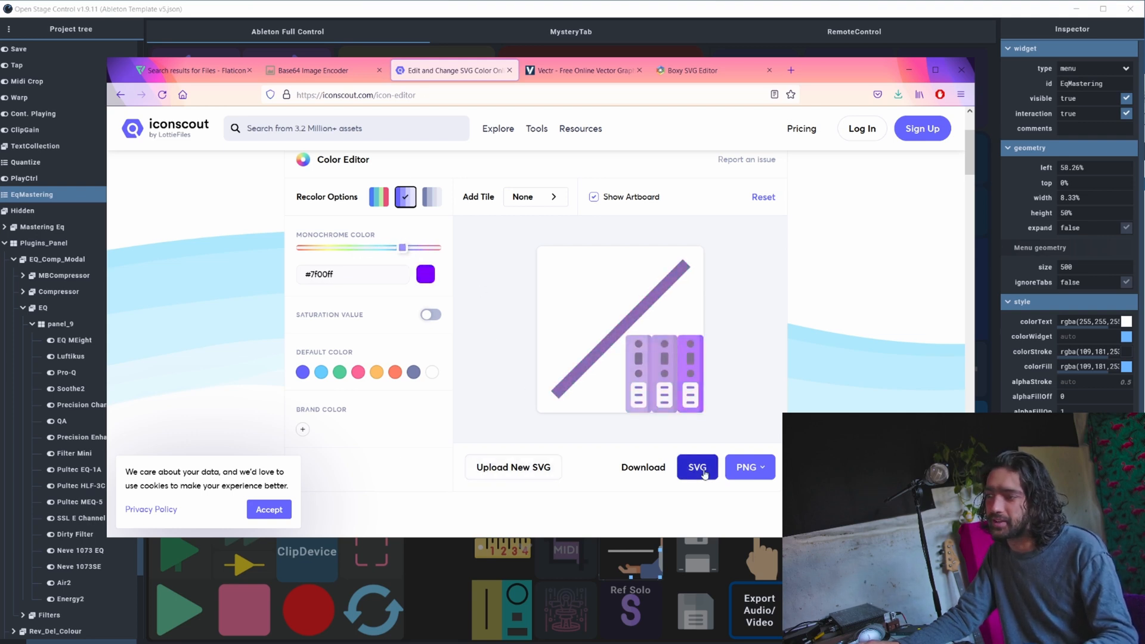
left_click(509, 70)
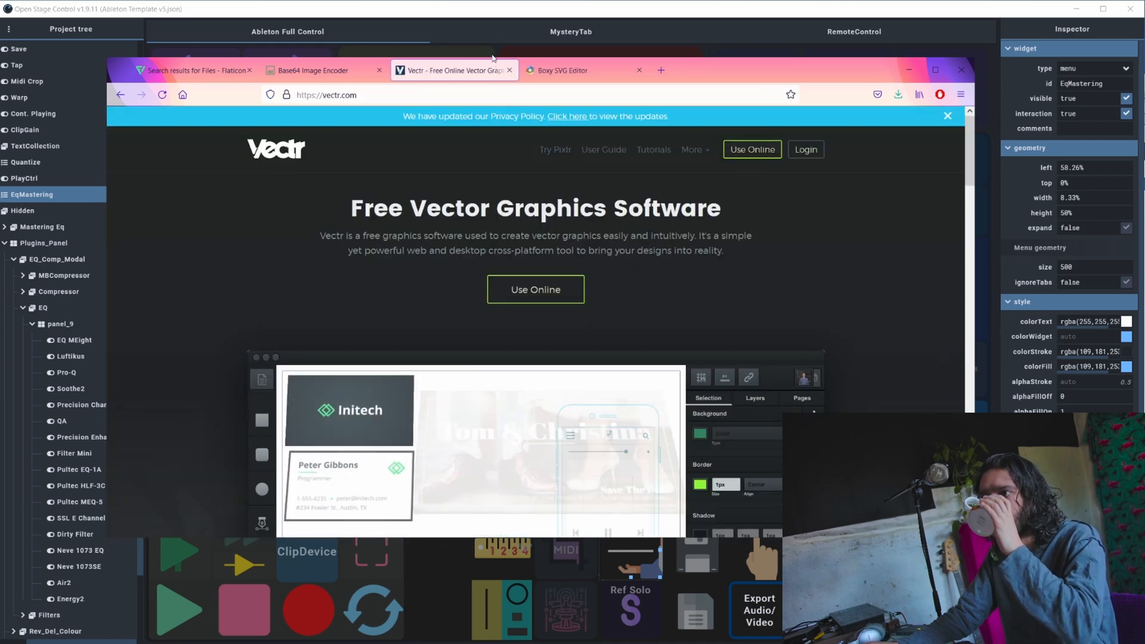
Step: Start a blank drawing in Vectr's online editor
key("ctrl+l")
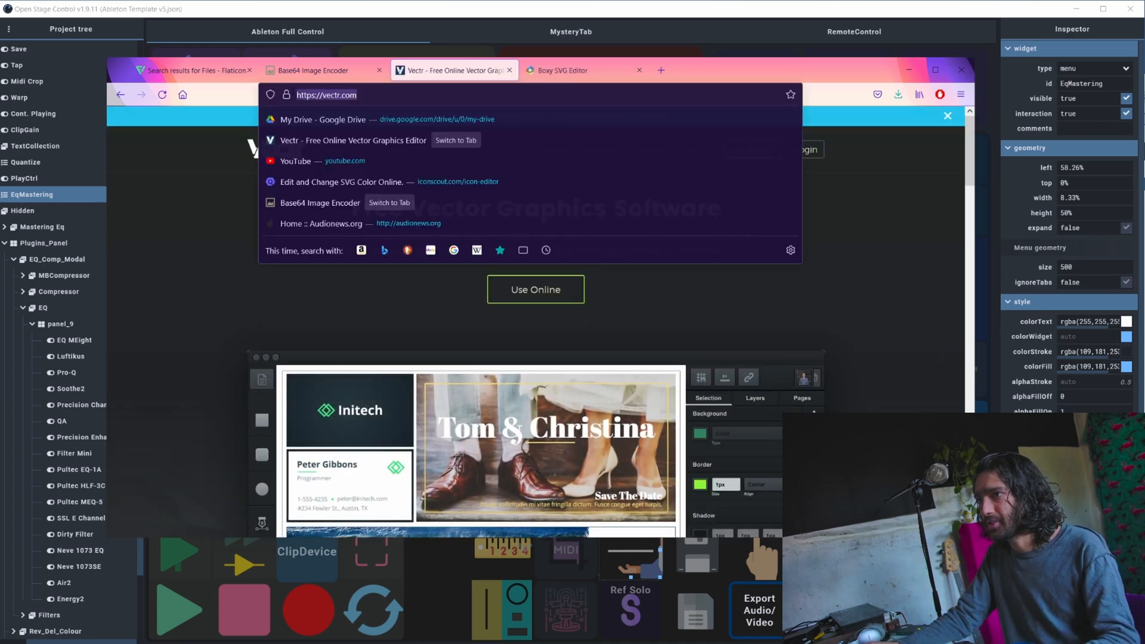
left_click(370, 93)
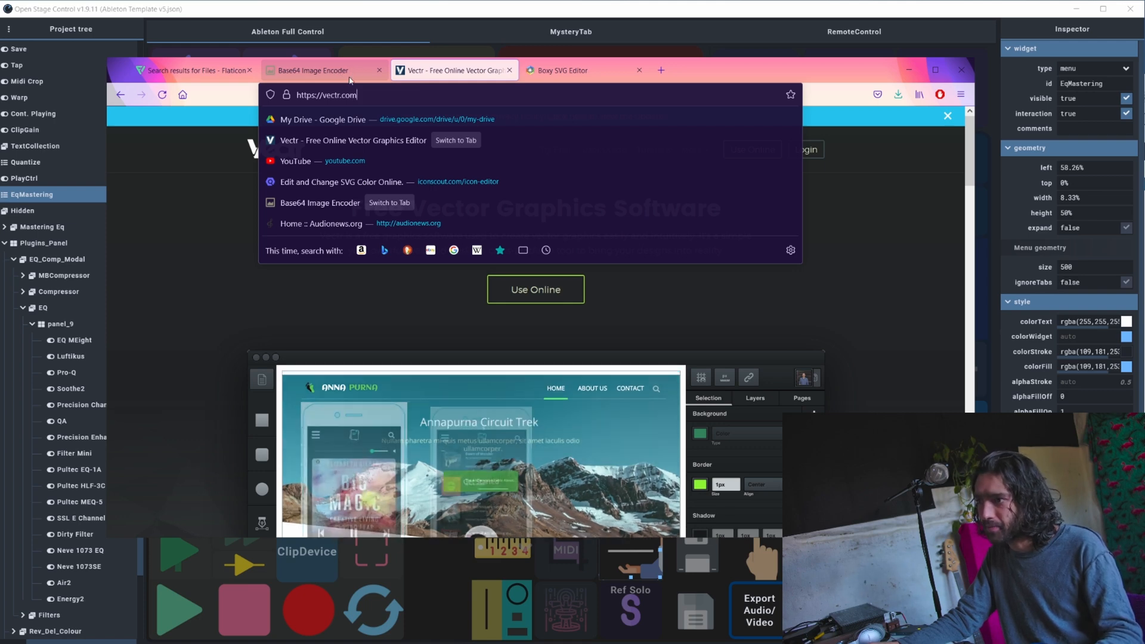
left_click(533, 290)
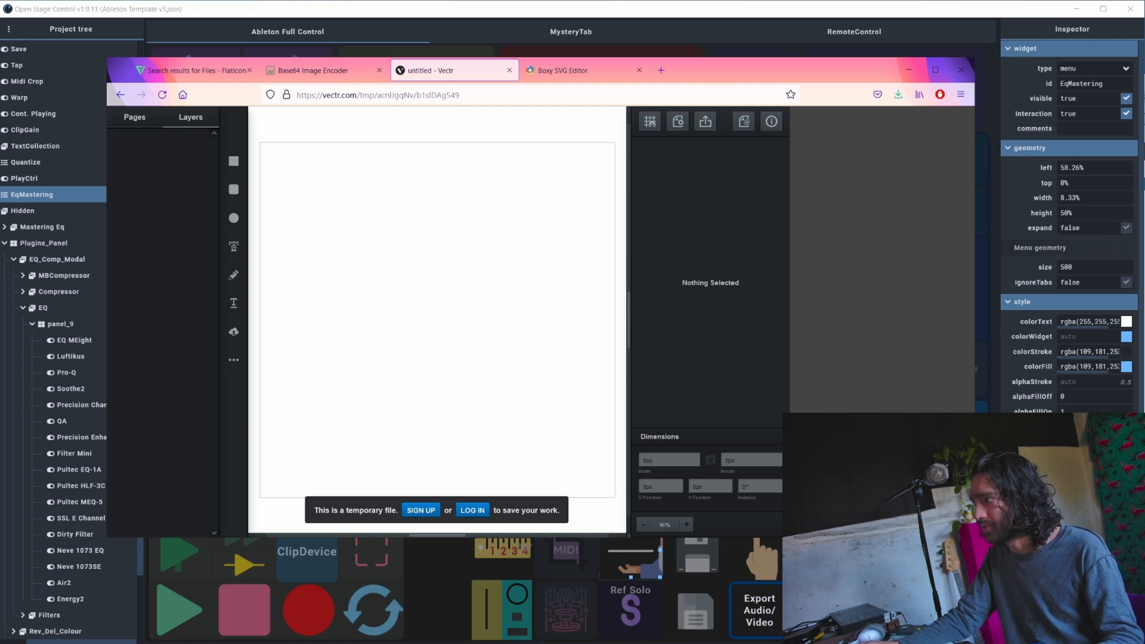
Step: Import the binders SVG and fit it into the canvas's lower-right corner at about 324.5 by 320 px
left_click_drag(0, 352, 407, 352)
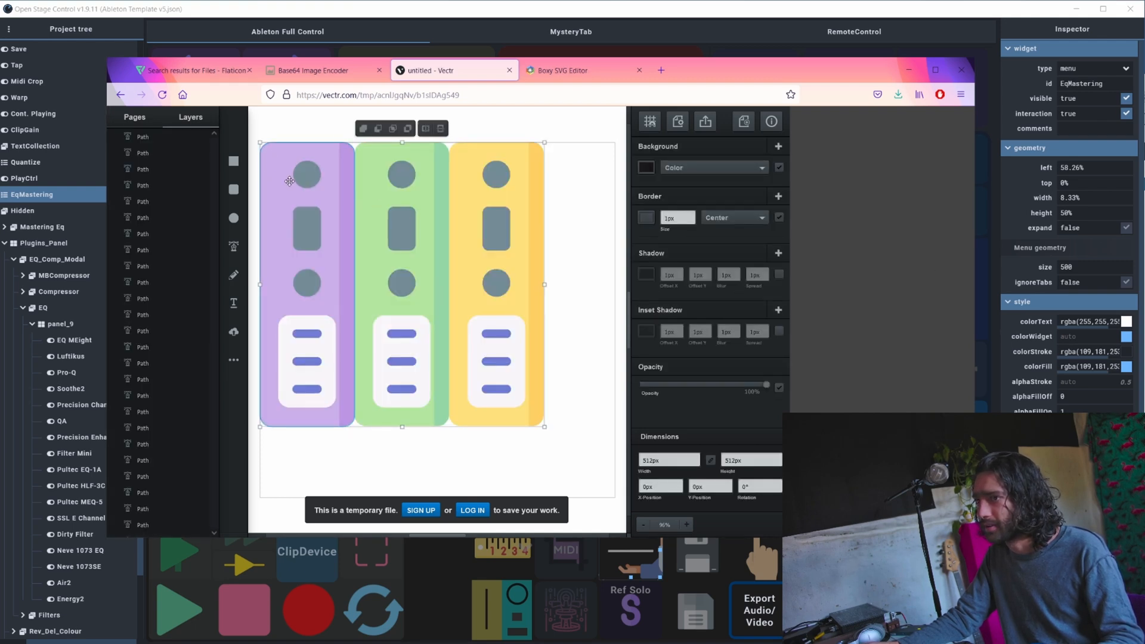
left_click_drag(290, 181, 355, 252)
left_click_drag(328, 211, 435, 320)
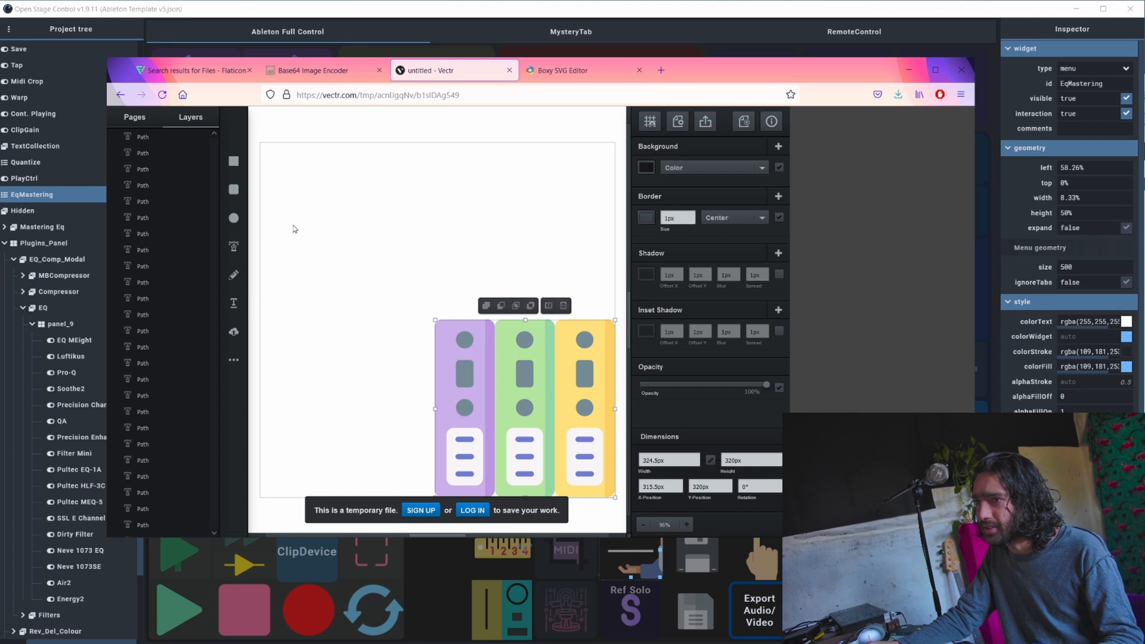
Step: Add the music notes image, shrink it into the canvas's upper-left area clear of the binders, and deselect it
key("ctrl+v")
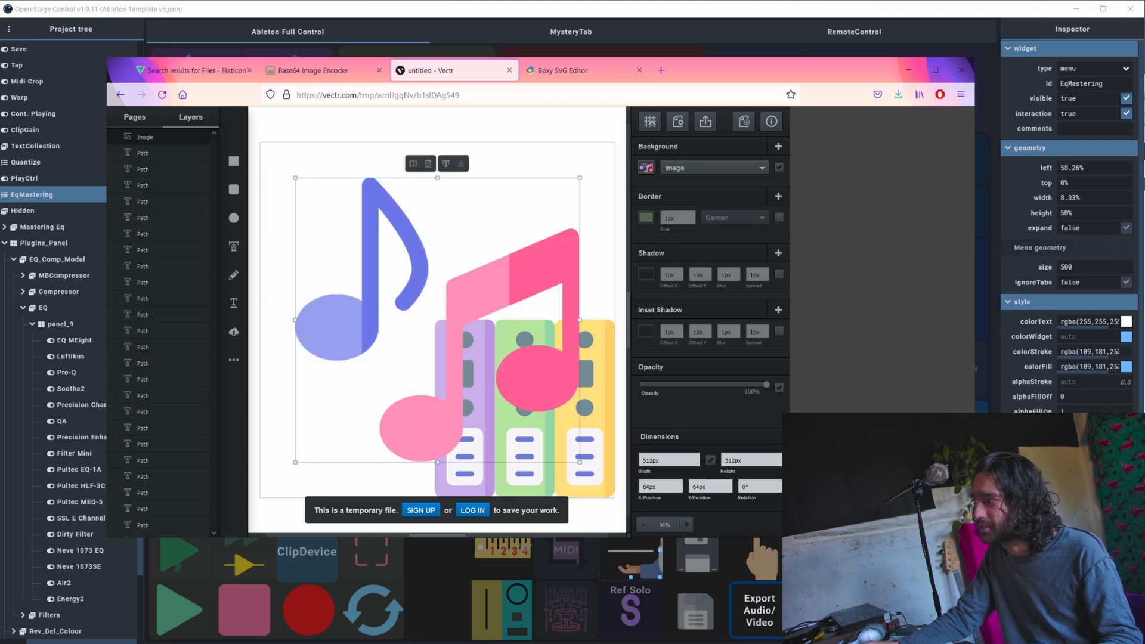
left_click_drag(384, 248, 356, 218)
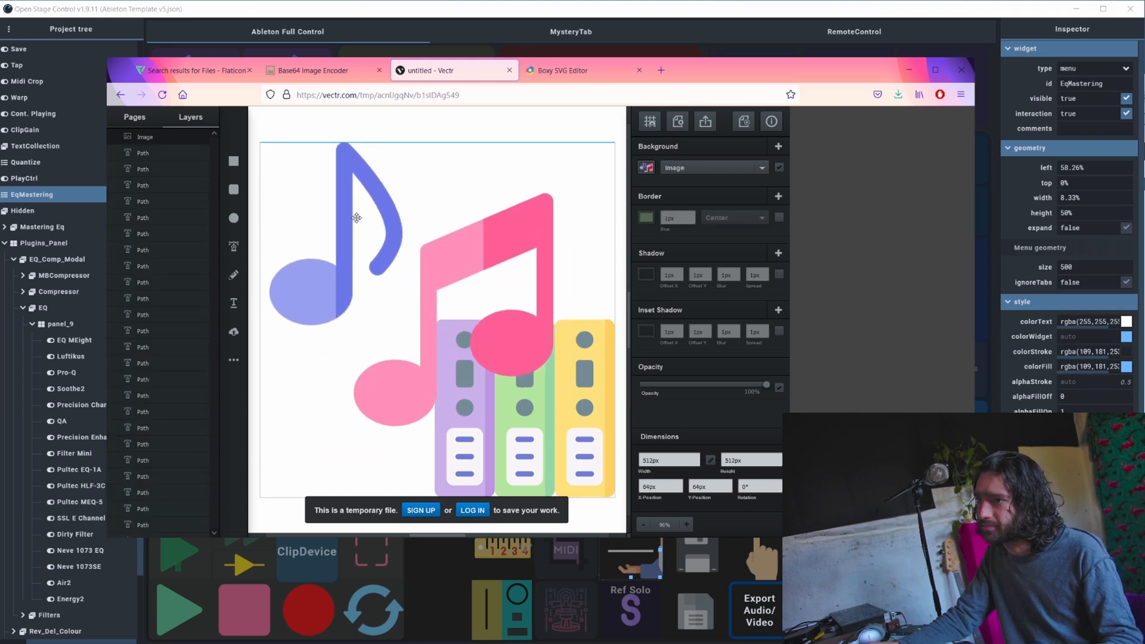
left_click_drag(552, 425, 435, 318)
left_click(401, 341)
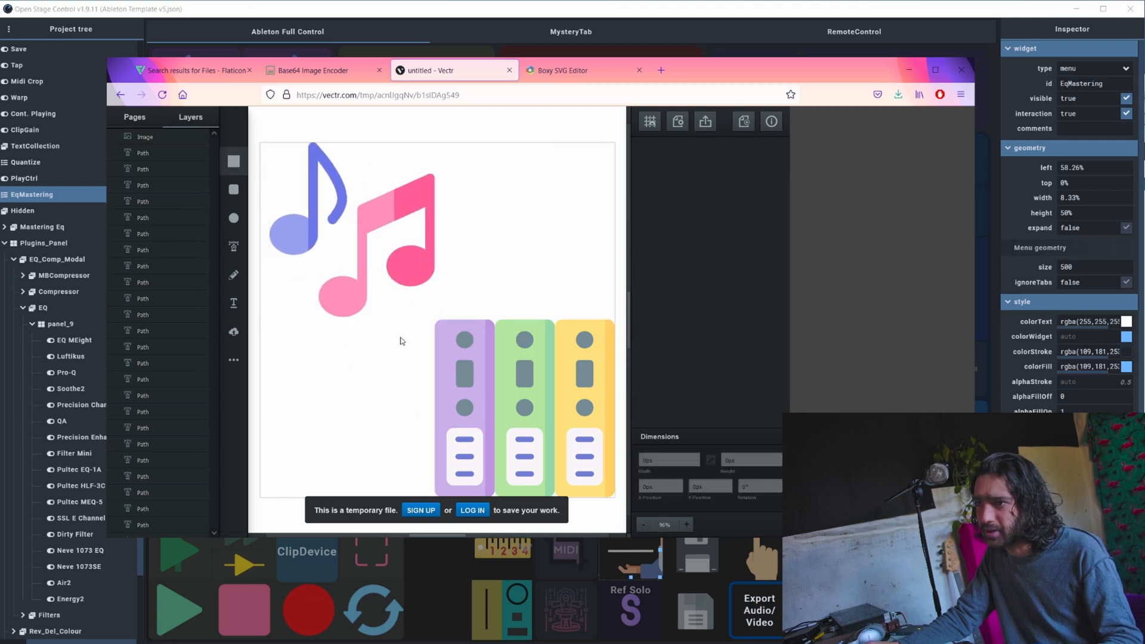
Step: Draw a narrow dark orange bar and rotate it 45° as a diagonal divider, about 48 by 660 px, between the notes and binders
mouse_move(399, 440)
left_mouse_down()
mouse_move(441, 211)
mouse_move(426, 167)
left_mouse_up()
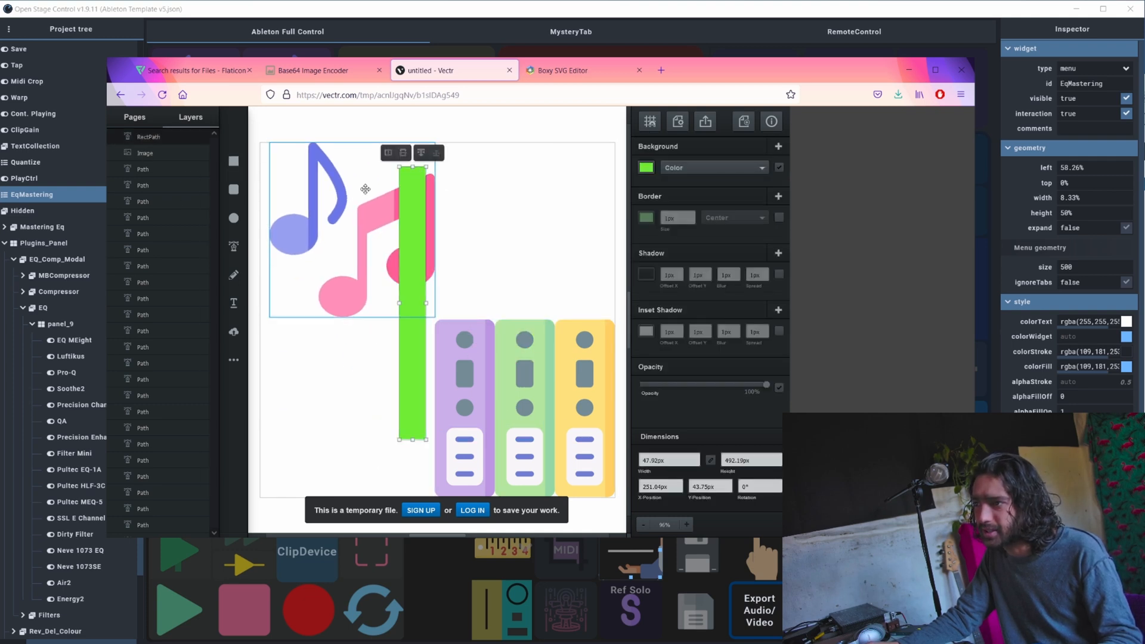
left_click(687, 169)
left_click(647, 168)
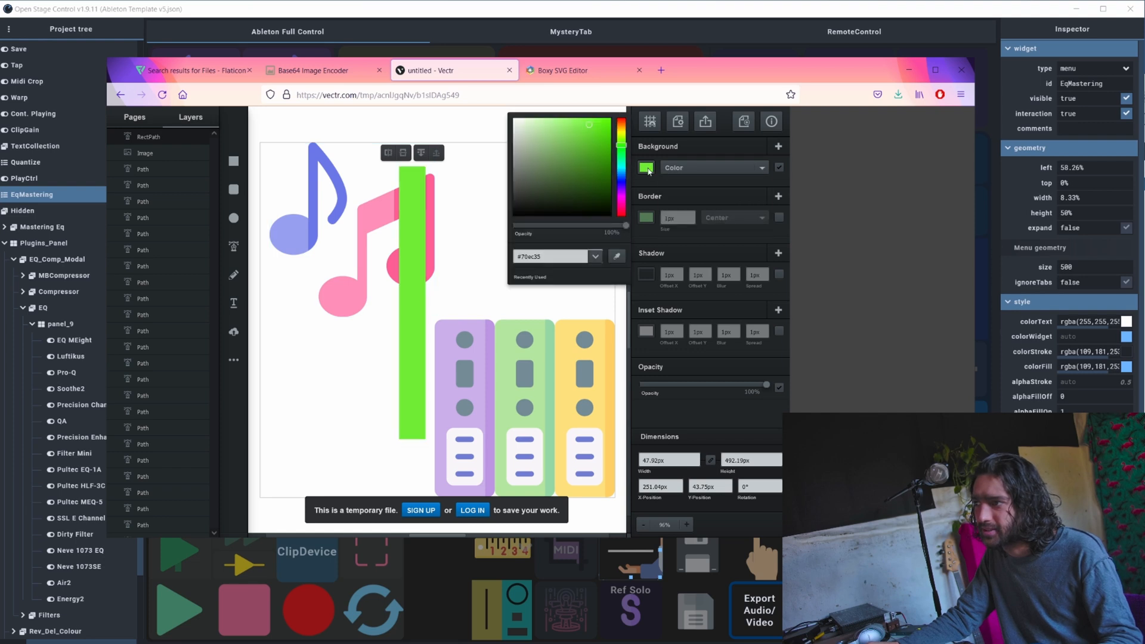
left_click(601, 147)
left_click_drag(621, 123, 621, 125)
left_click(600, 137)
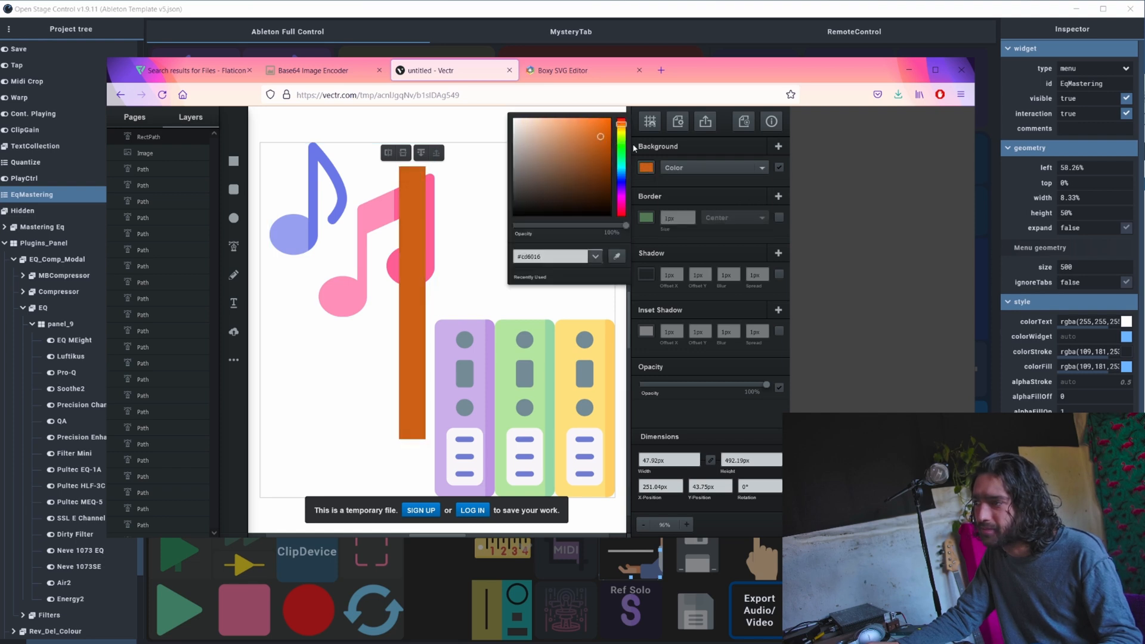
left_click(705, 201)
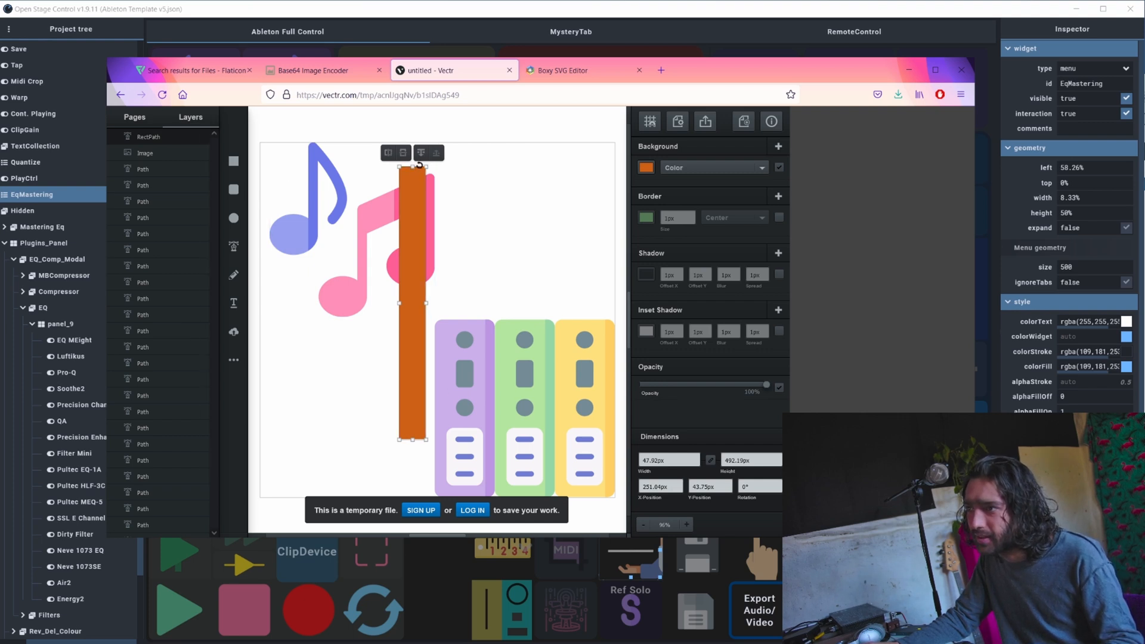
left_click_drag(420, 165, 557, 191)
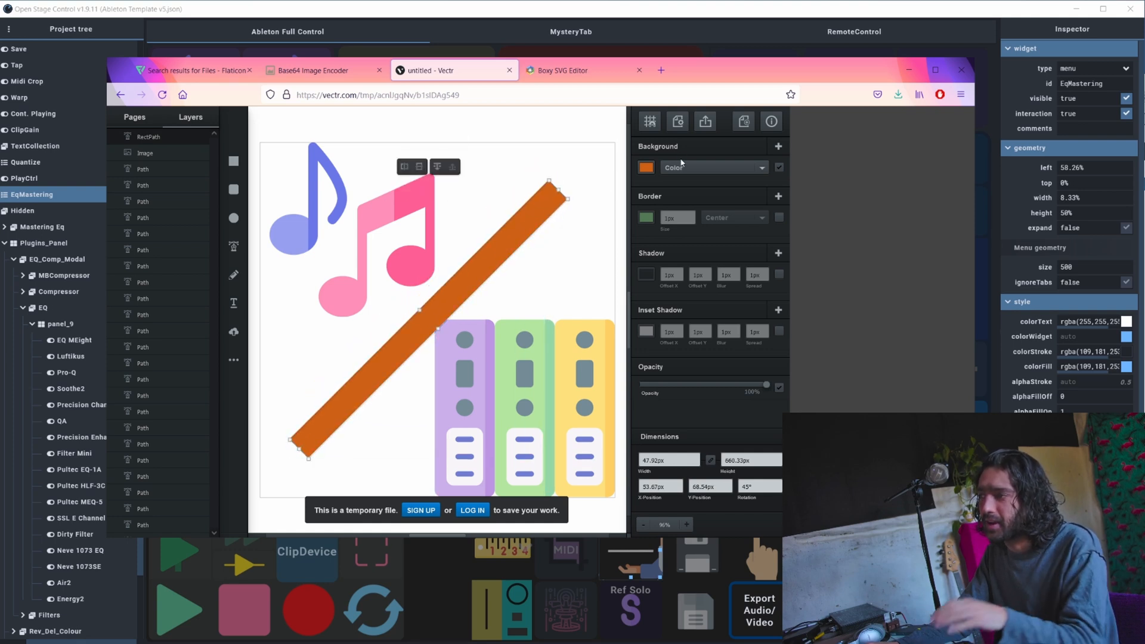
Step: Export the page as an SVG at 200 by 200 px and save the file to disk
left_click(706, 124)
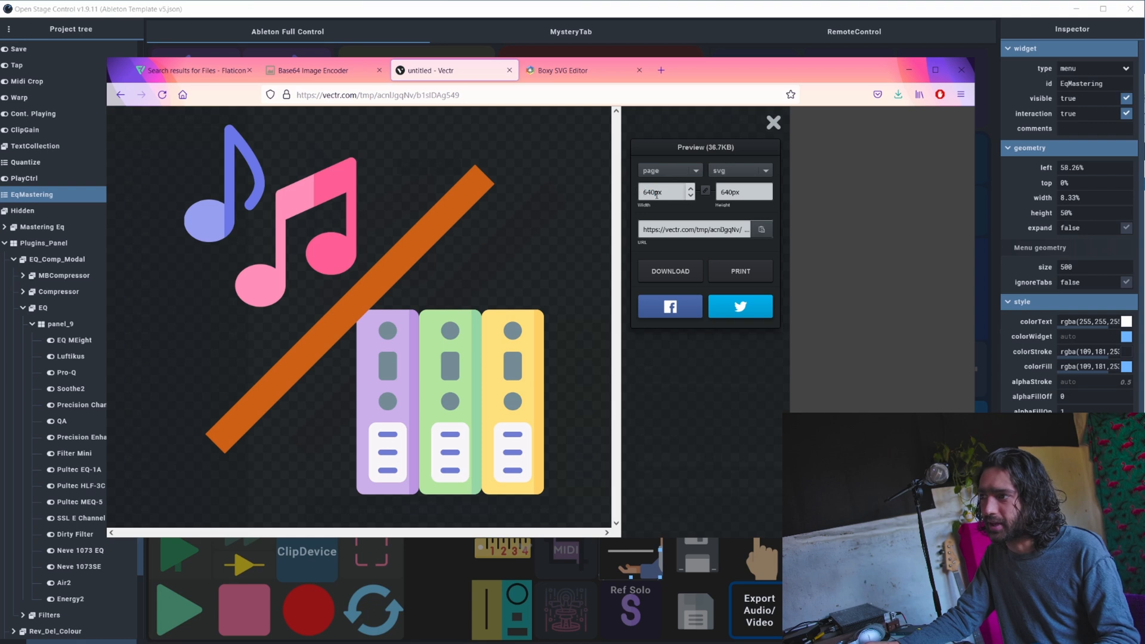
double_click(656, 193)
type("200")
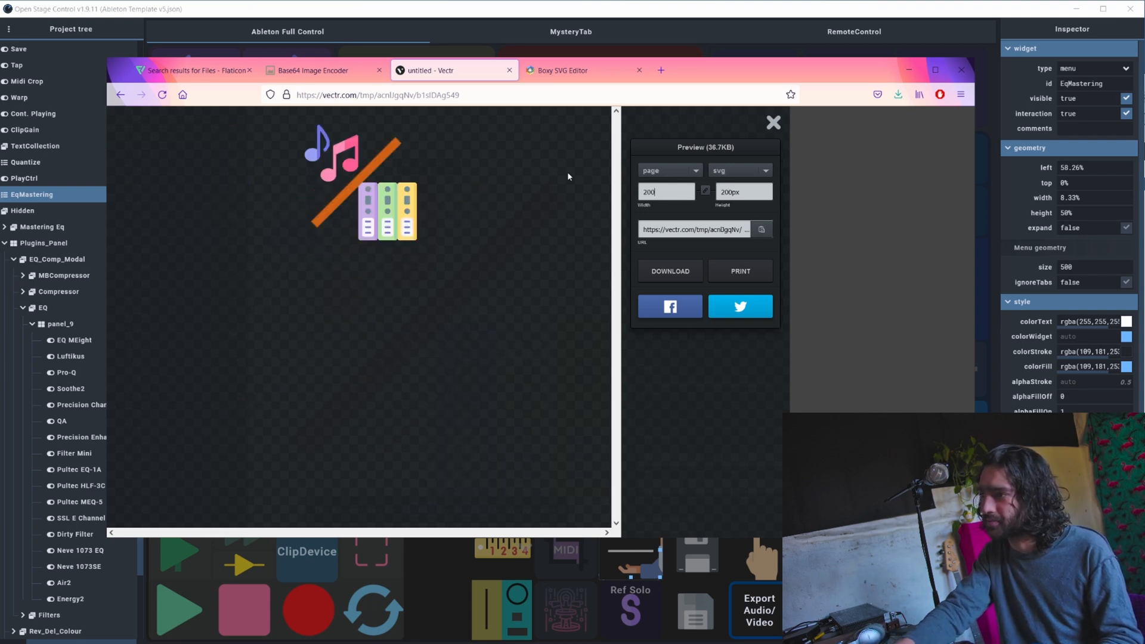
left_click(687, 273)
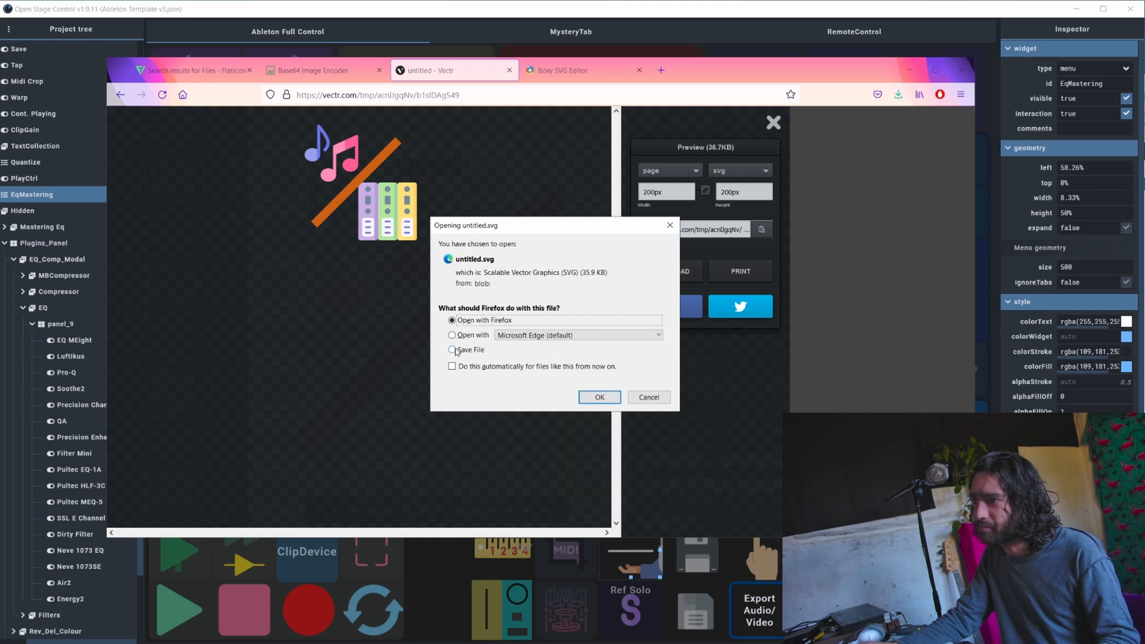
left_click(600, 397)
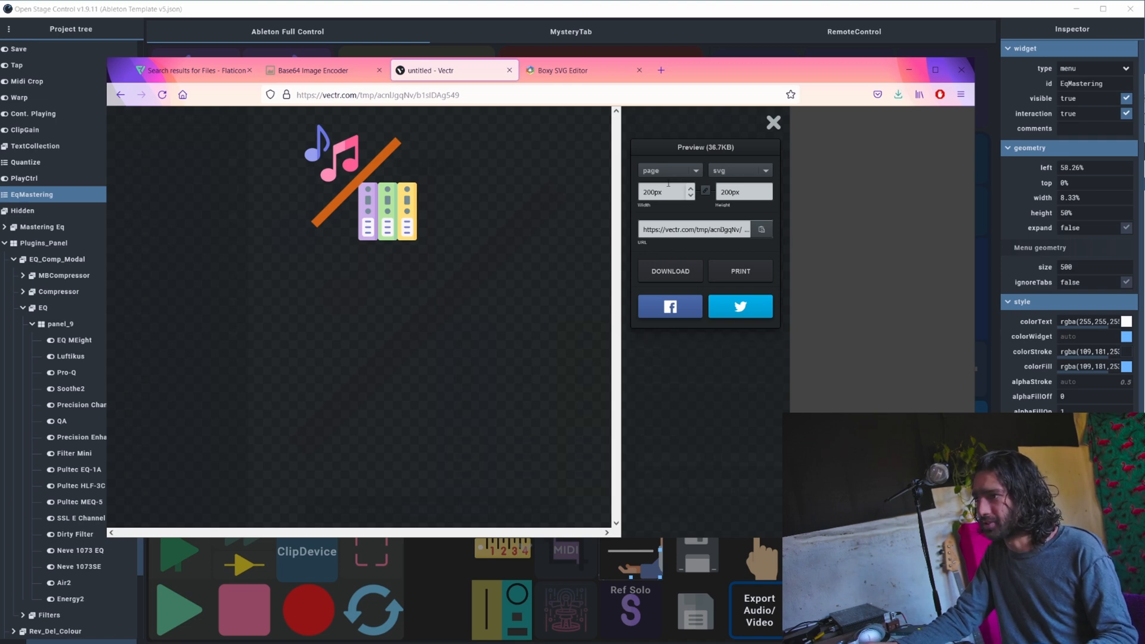
Step: Switch to the open Base64 Image Encoder page and try to copy the CSS code of Untitled (2).png and musical-note.png
left_click(341, 70)
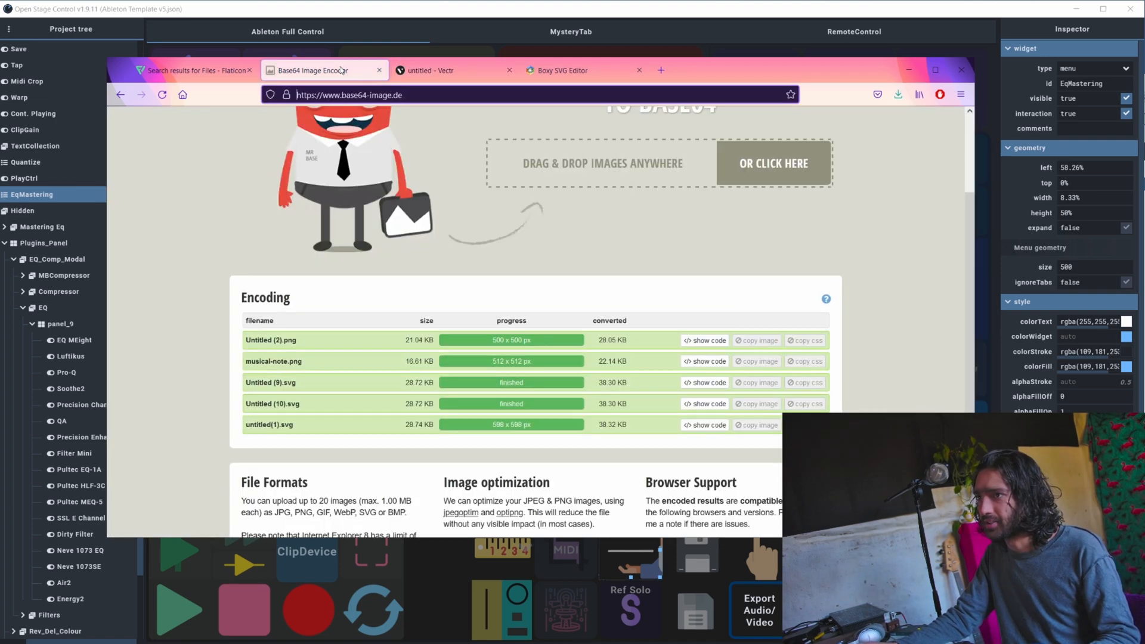
scroll(413, 242, "up", 3)
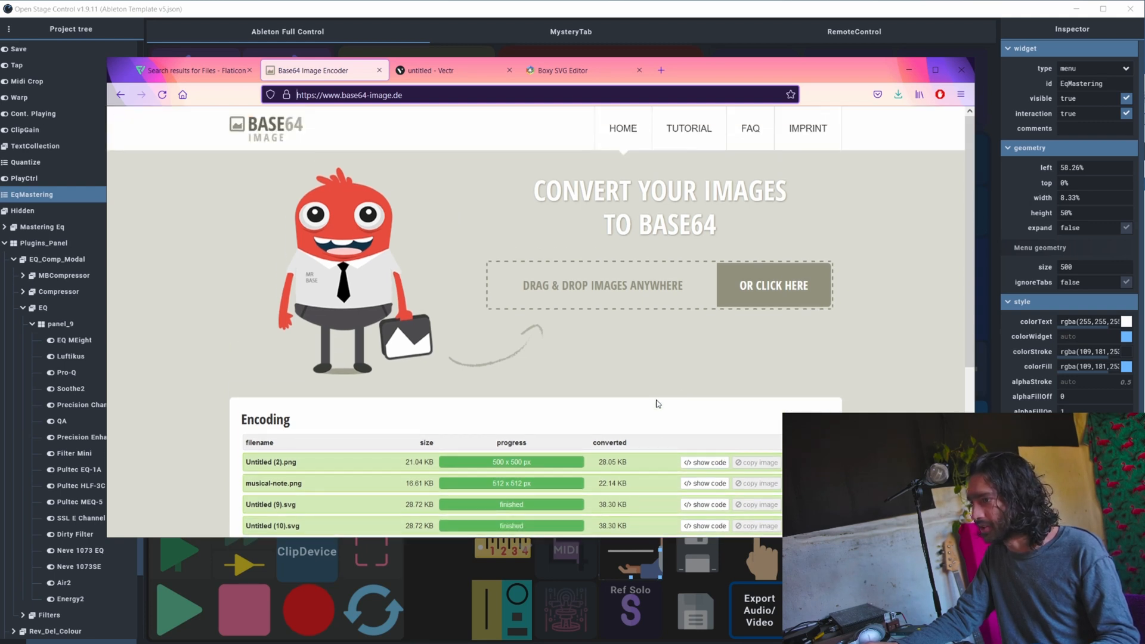
scroll(272, 337, "down", 2)
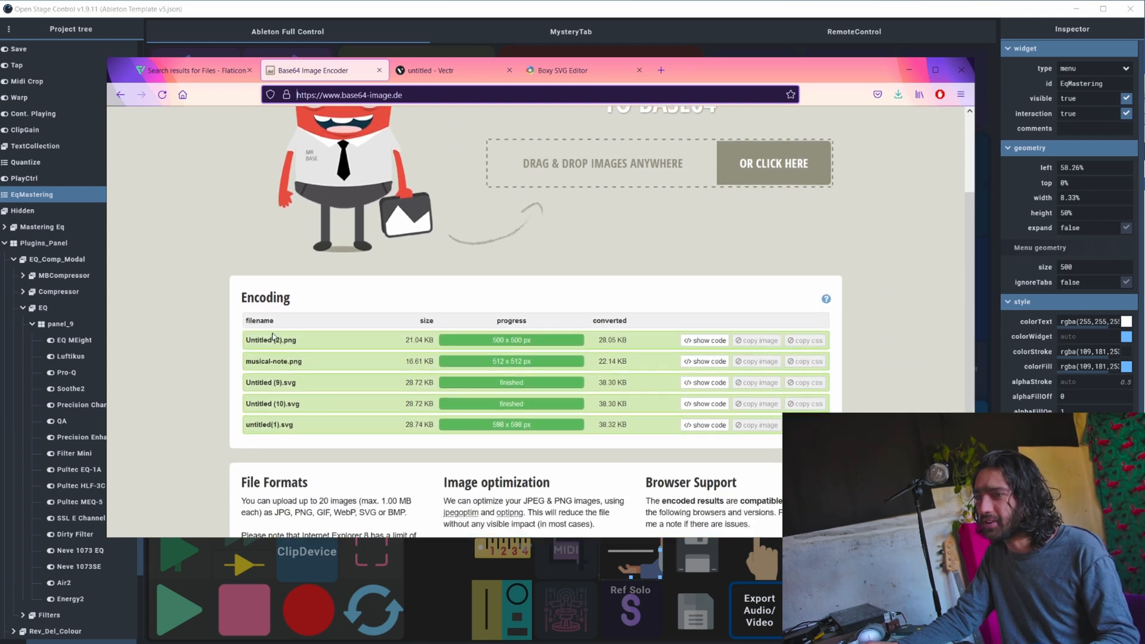
left_click(812, 341)
left_click(811, 342)
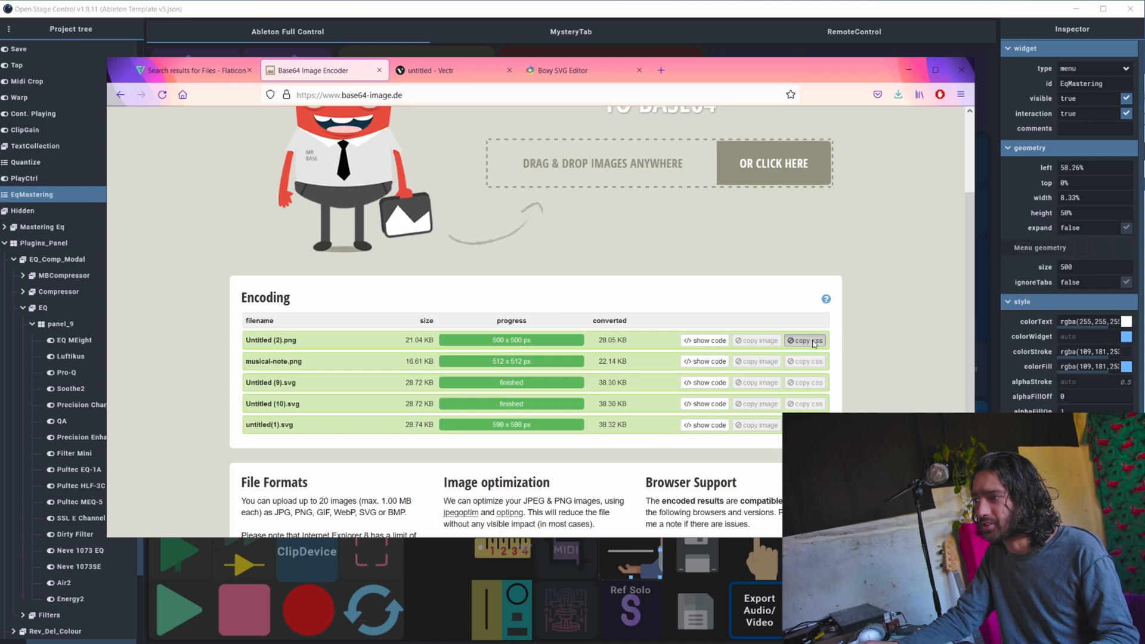
left_click(818, 362)
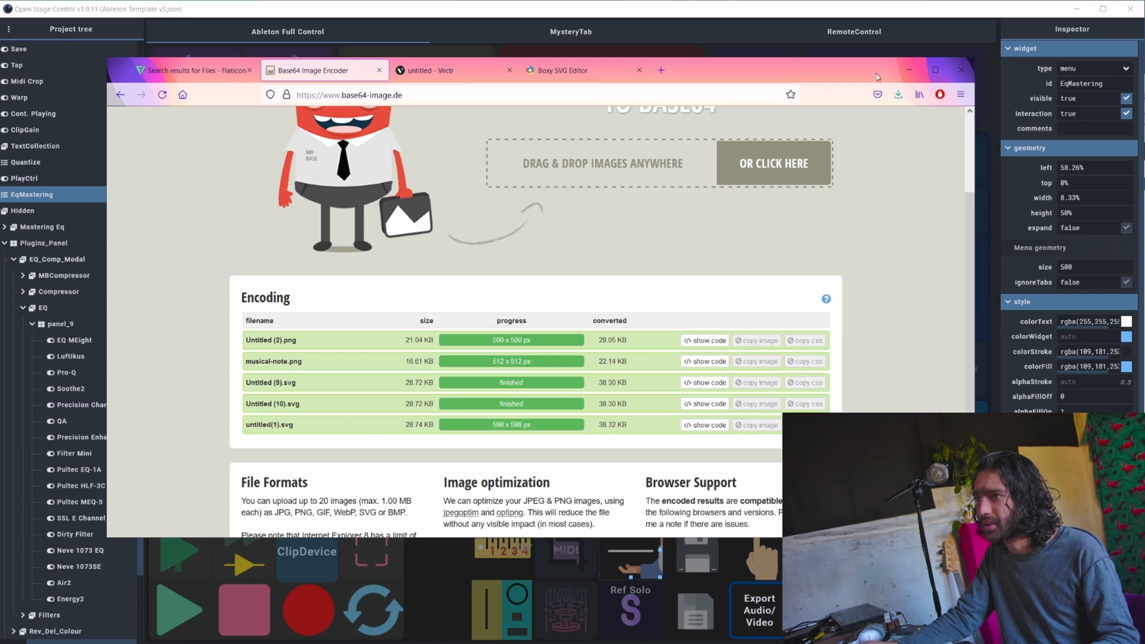
Step: Switch to the Base64 Image Encoder in Chrome, reload it to clear the old entry, and encode untitled(2).svg
left_click(909, 70)
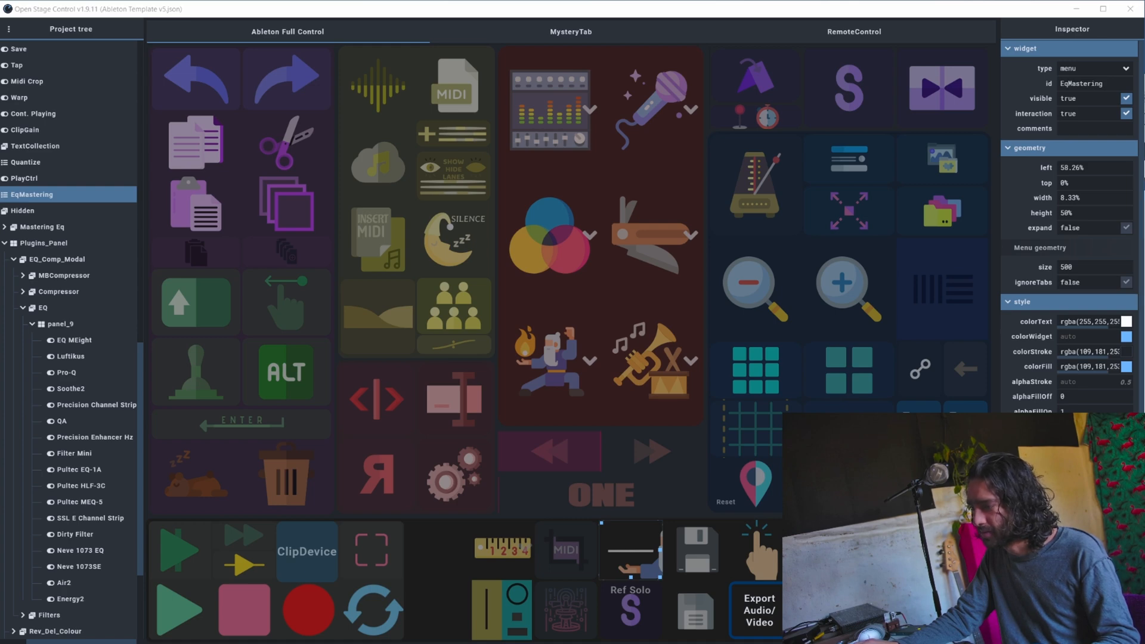
key("alt+Tab")
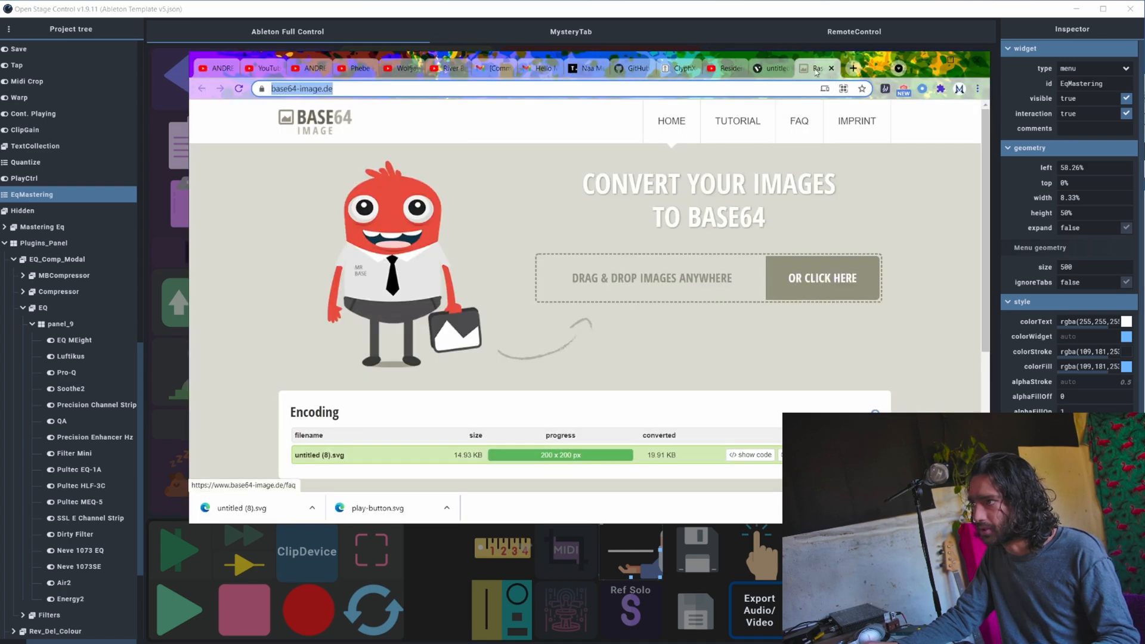
key("alt+Tab")
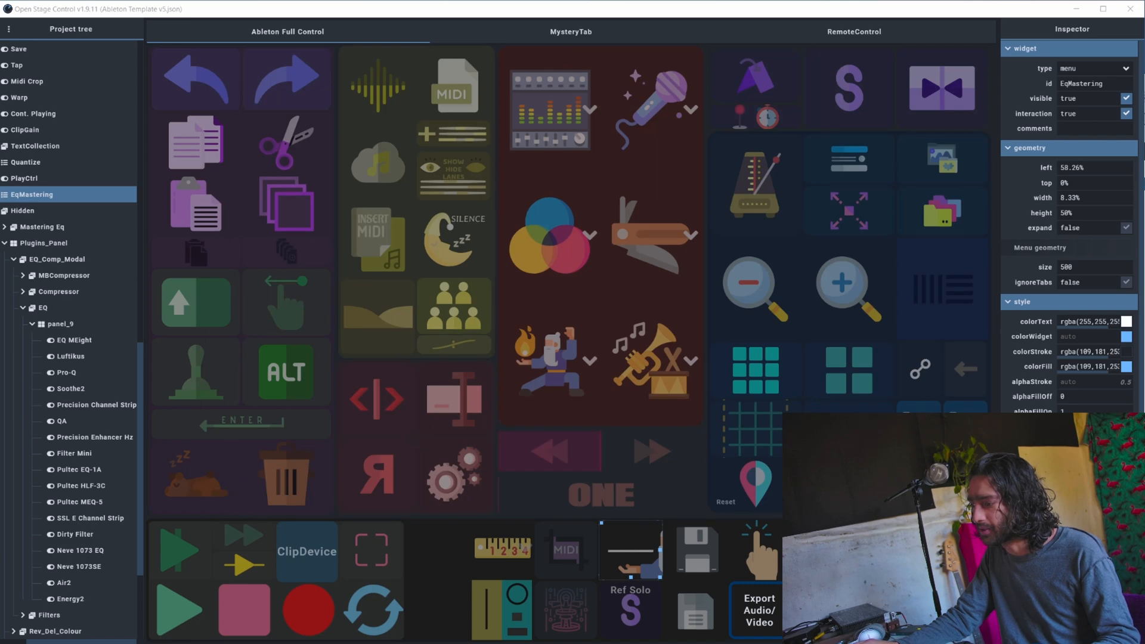
key("alt+Tab")
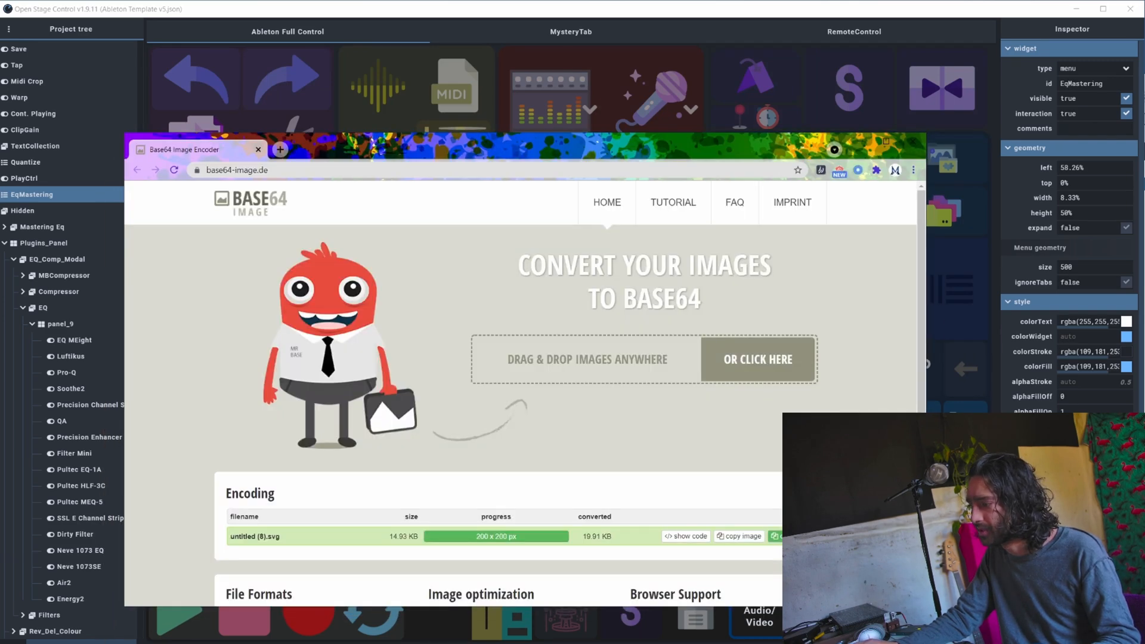
left_click_drag(525, 143, 562, 44)
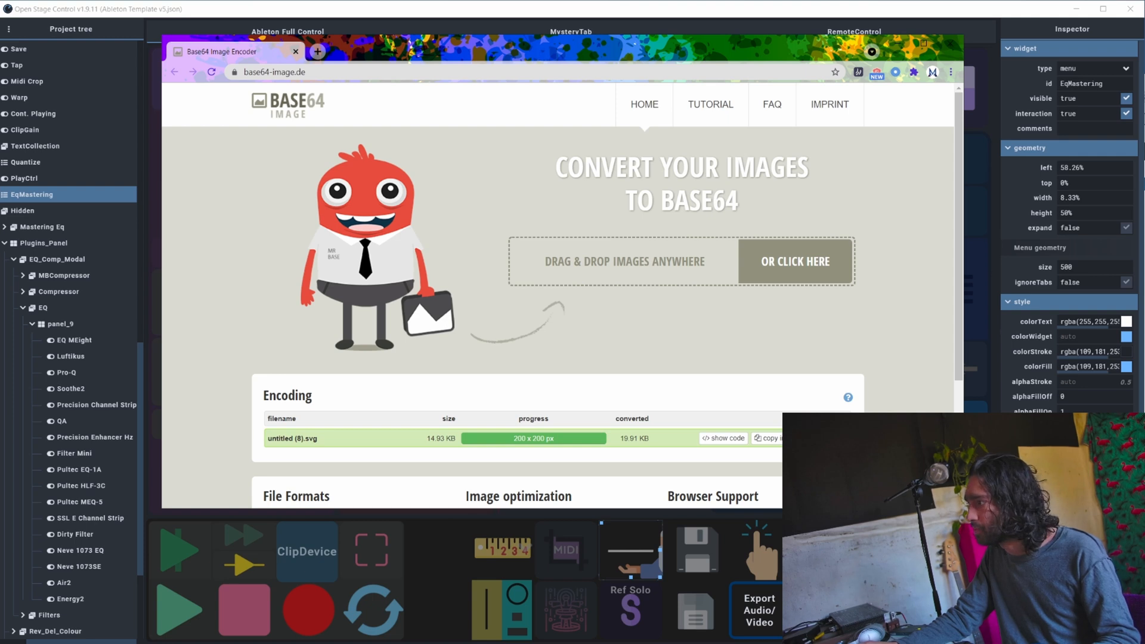
left_click_drag(1144, 299, 1144, 334)
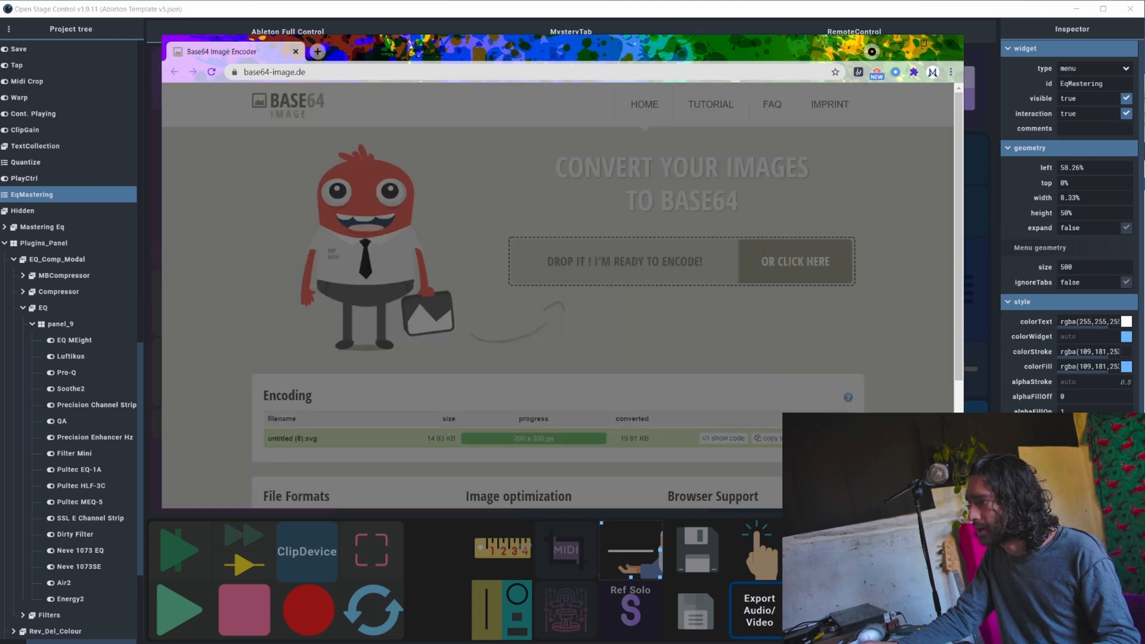
left_click(645, 70)
key("Return")
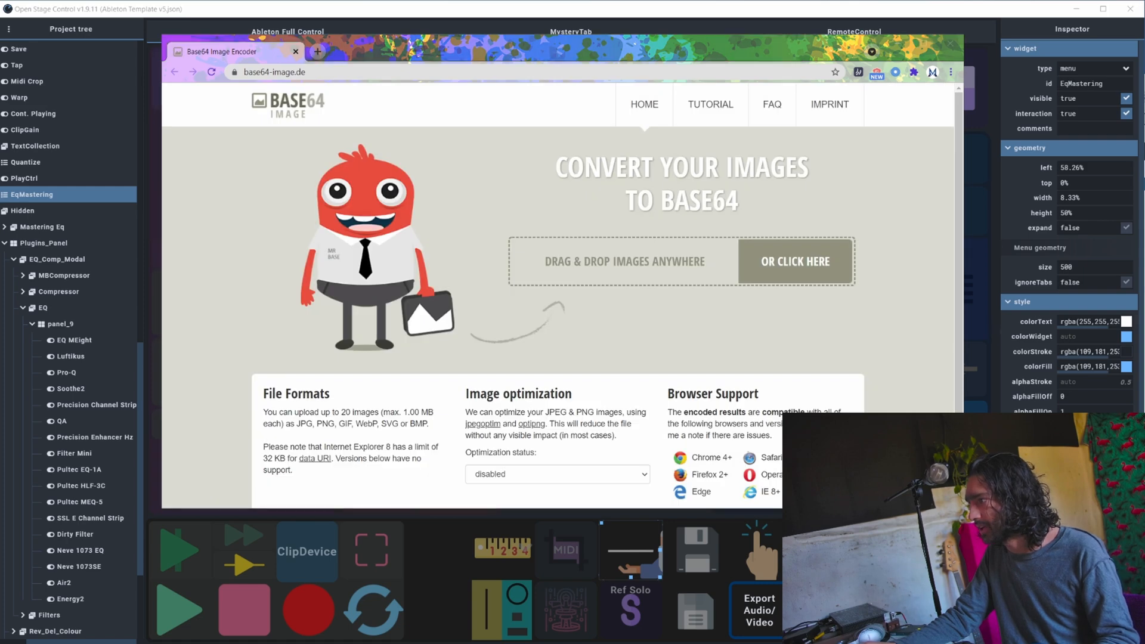
left_click_drag(1144, 287, 686, 268)
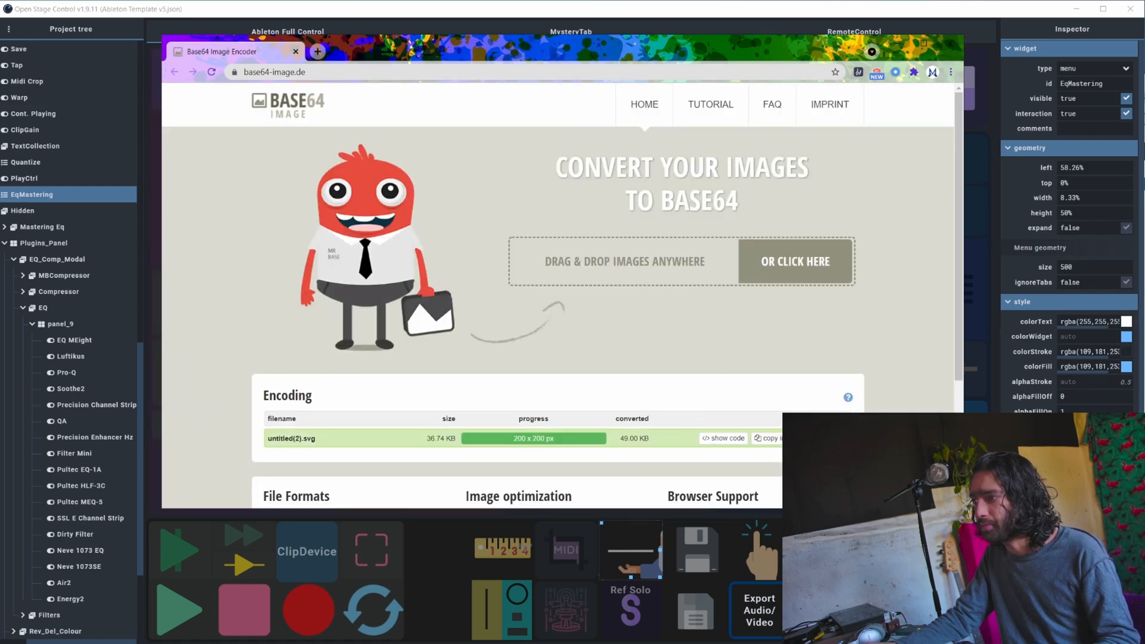
Step: Select the ClipDevice button in Open Stage Control, copy the encoded untitled(2).svg as CSS from the encoder, and return to the template
scroll(832, 394, "down", 1)
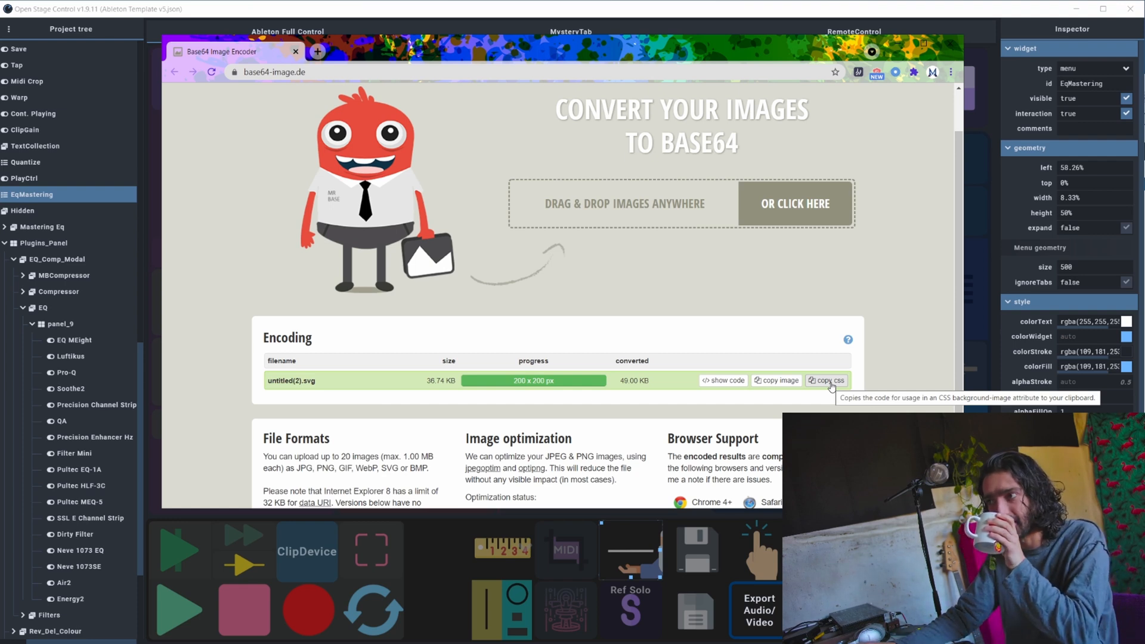
left_click_drag(567, 37, 578, 246)
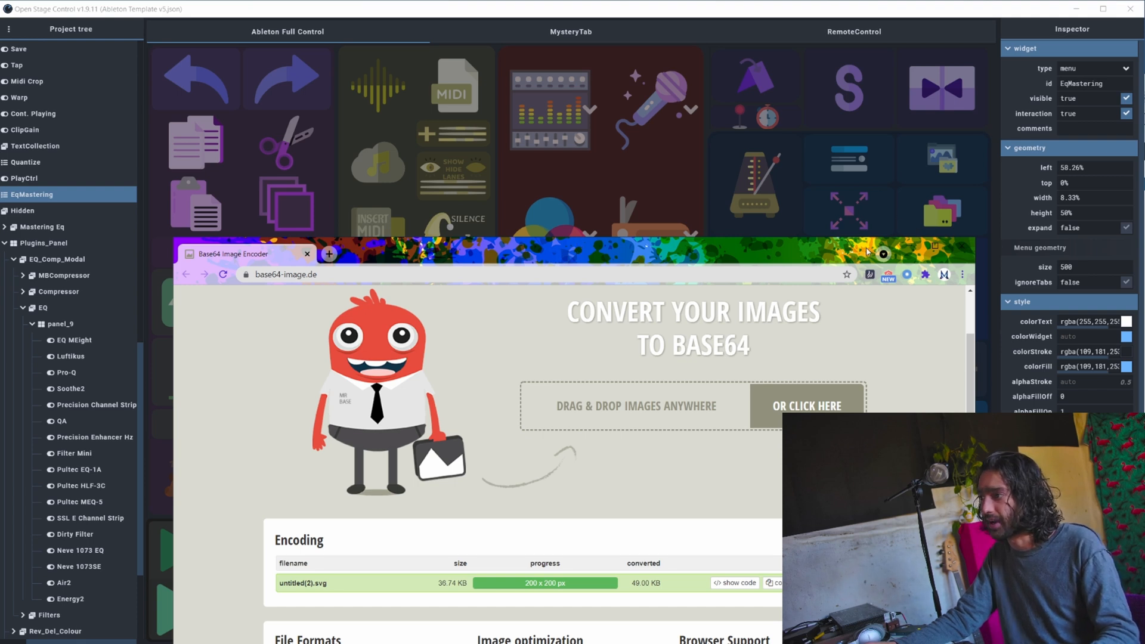
left_click(906, 244)
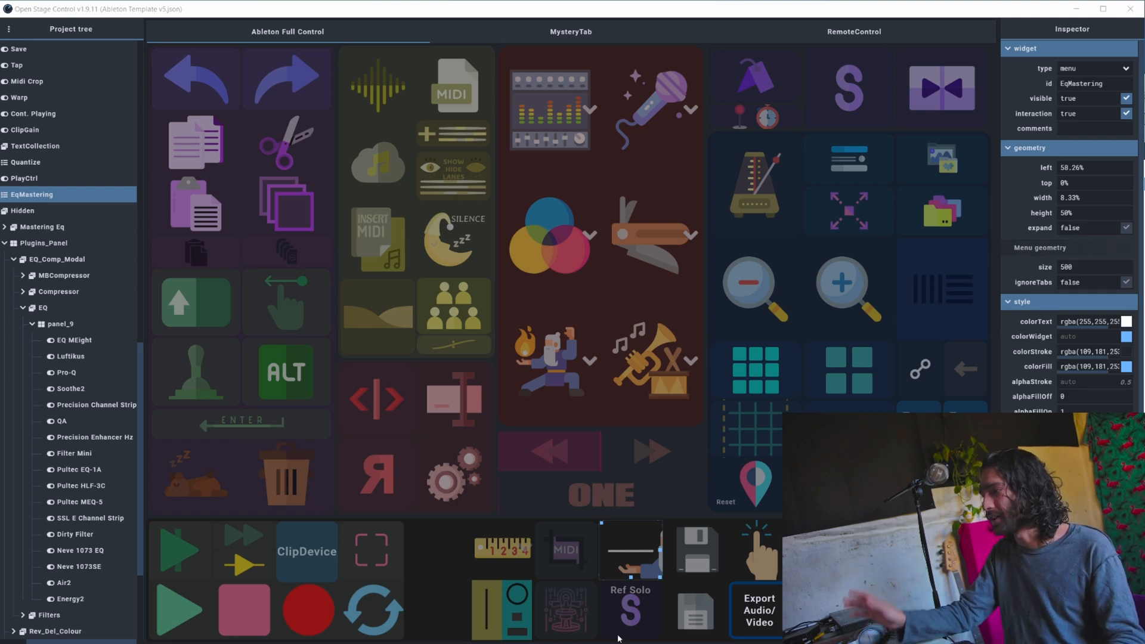
left_click(310, 554)
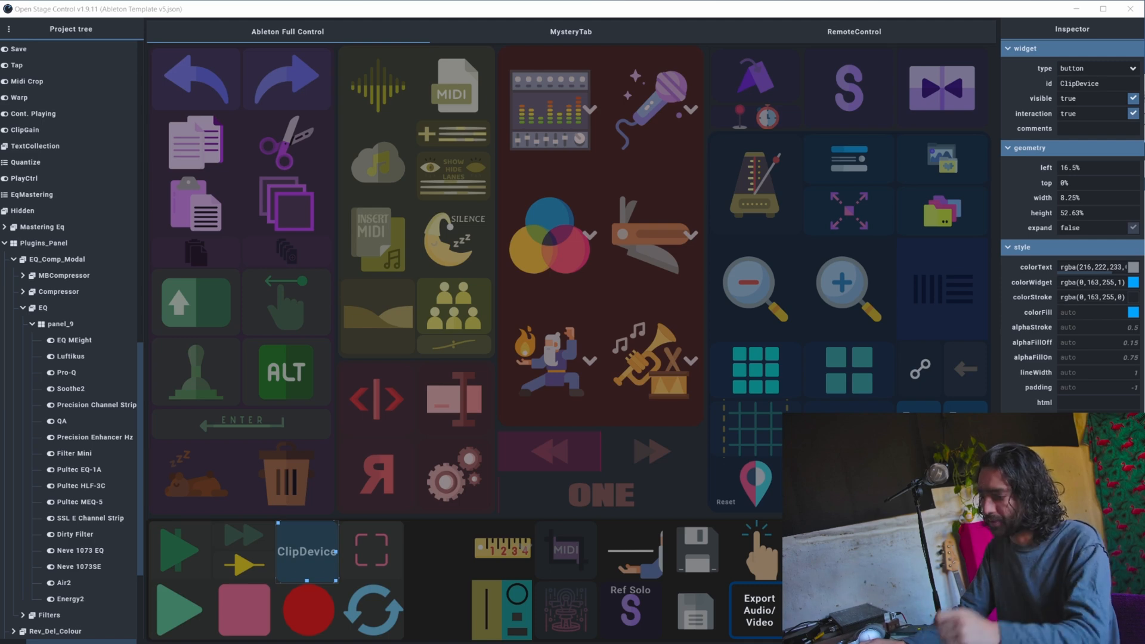
key("alt+Tab")
left_click_drag(685, 250, 681, 67)
left_click(832, 401)
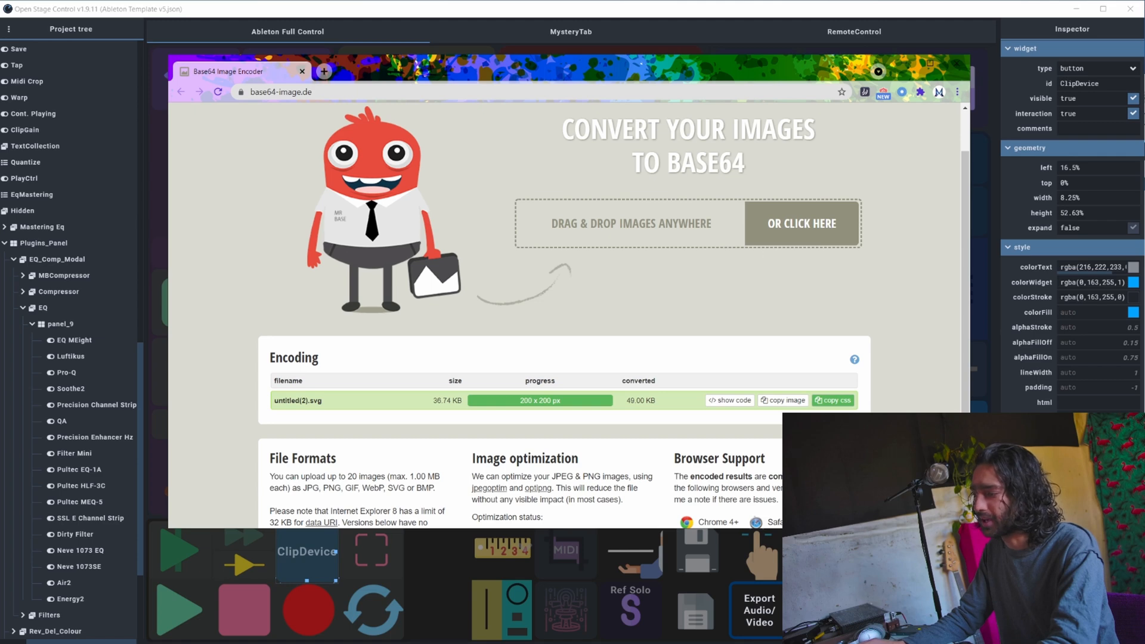
key("alt+Tab")
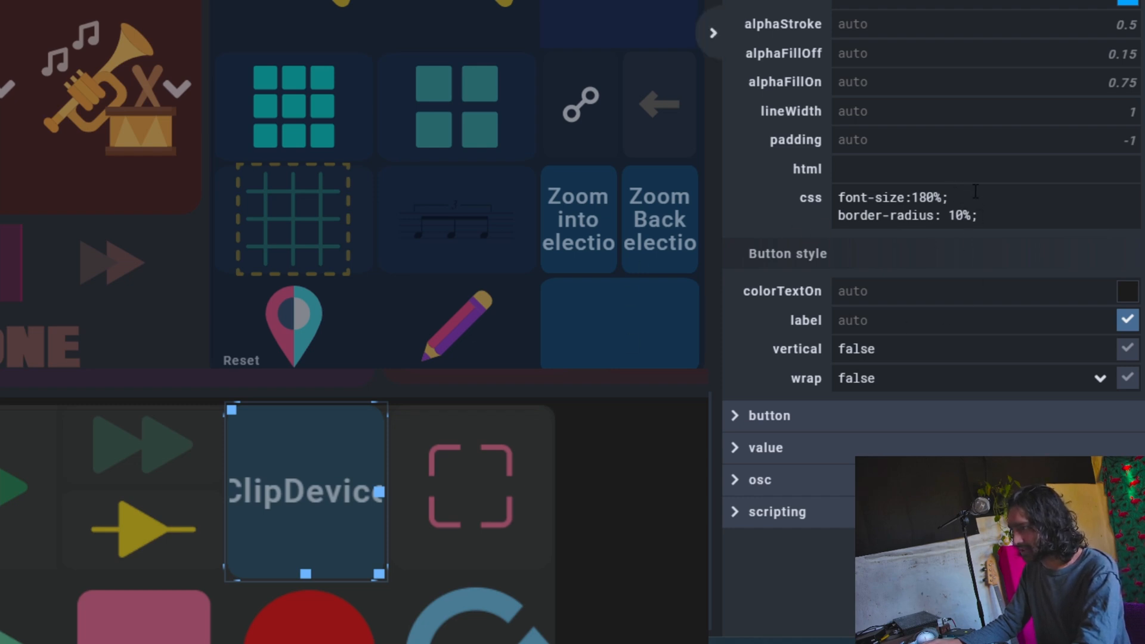
Step: Remove the font-size line from the ClipDevice button's CSS and set its label to false
left_click_drag(976, 191, 729, 172)
key("BackSpace")
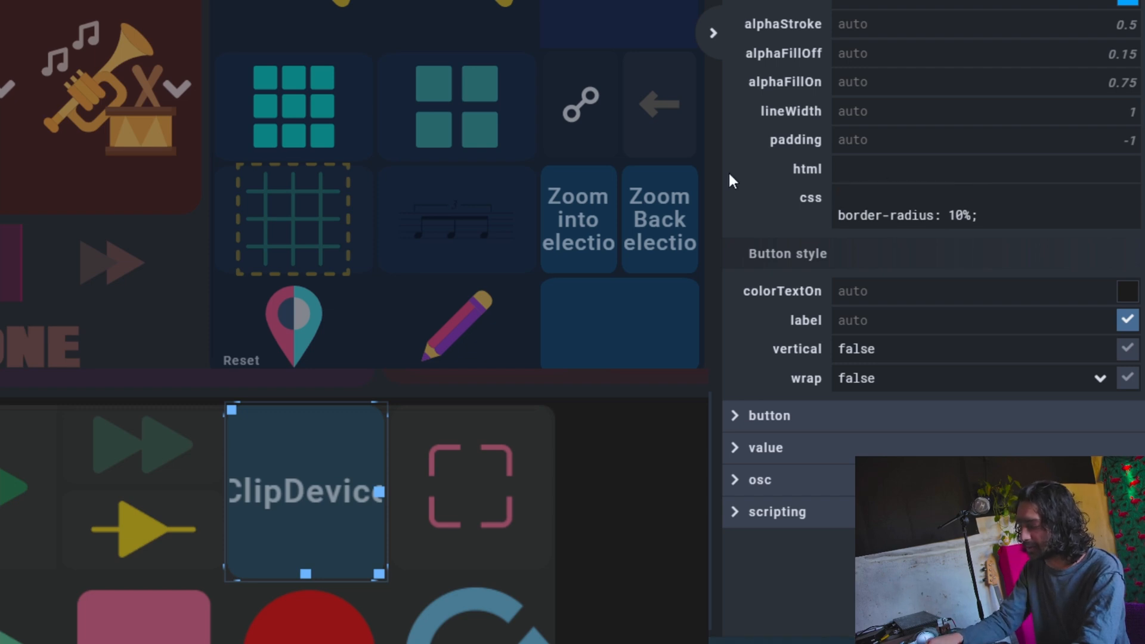
key("Delete")
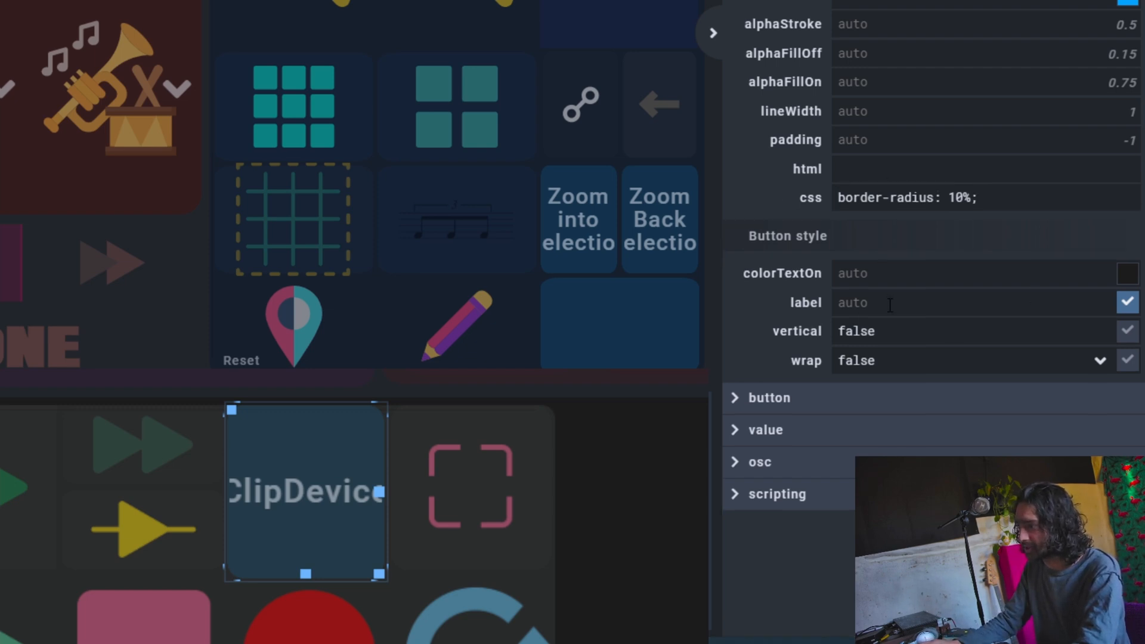
left_click(890, 302)
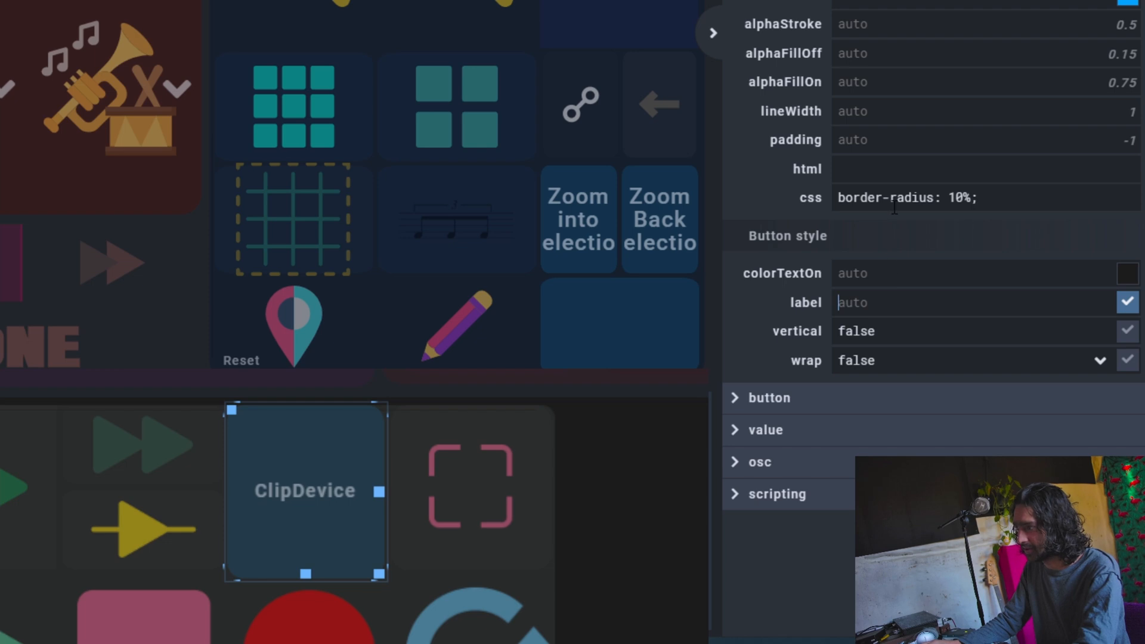
left_click(1127, 303)
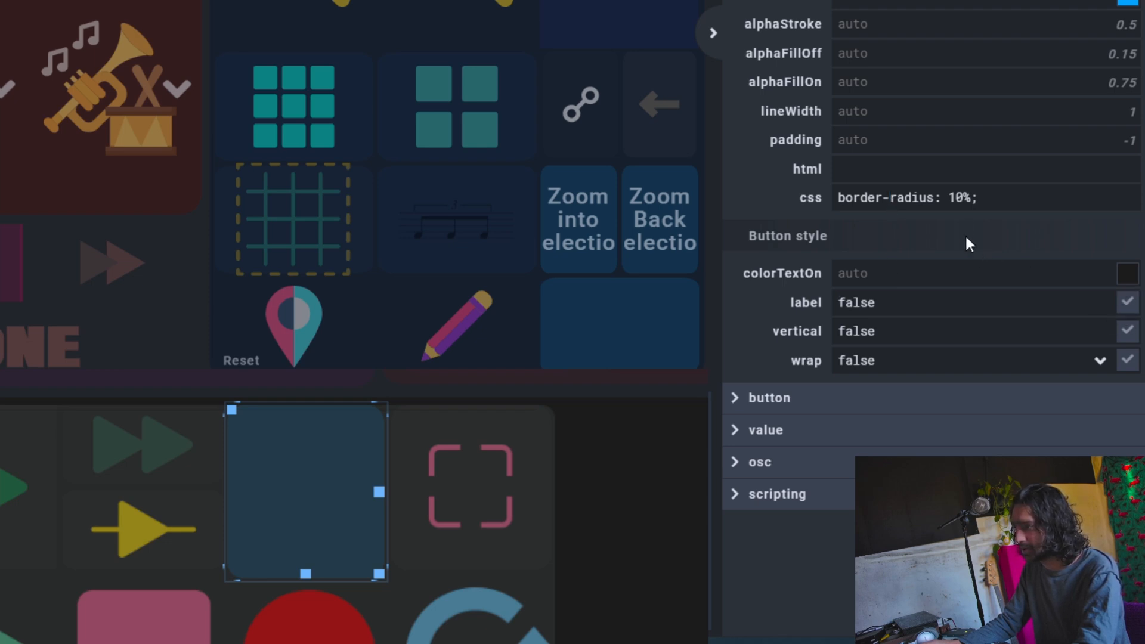
Step: Inspect the CSS of the pink capture-frame button beside ClipDevice, and reselect the ClipDevice button
left_click(996, 196)
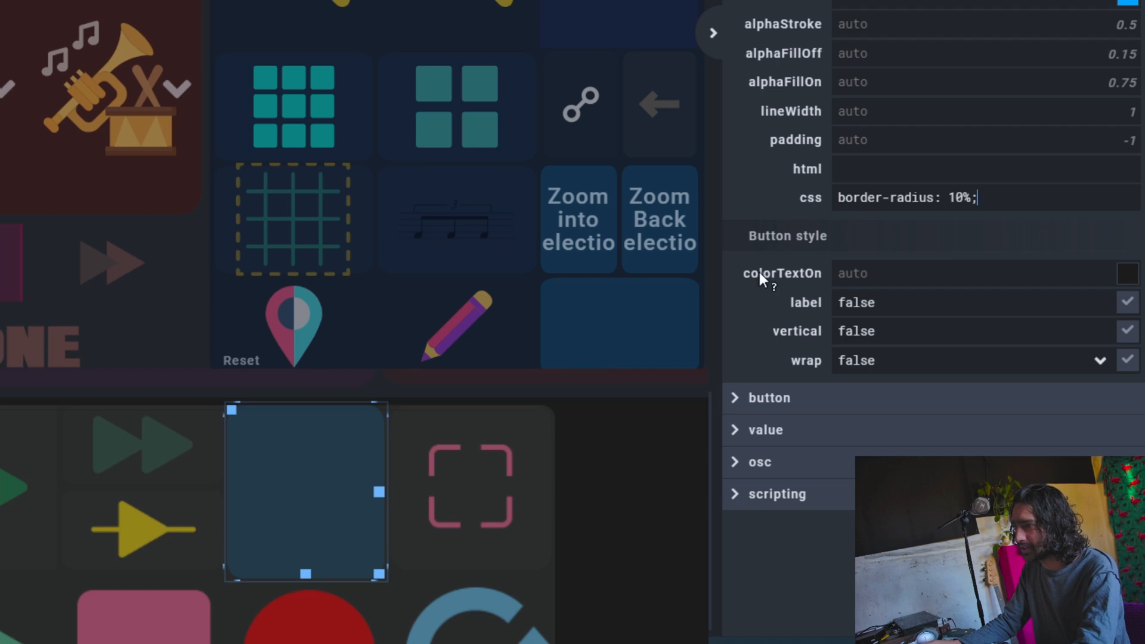
left_click(461, 518)
left_click(353, 495)
left_click(427, 491)
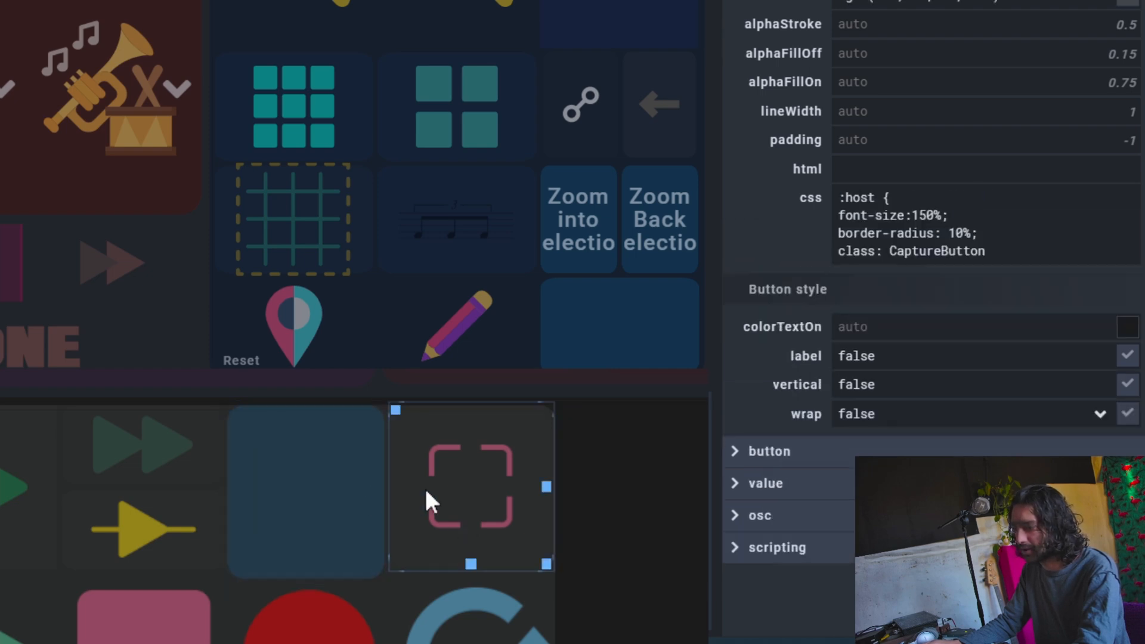
left_click(261, 515)
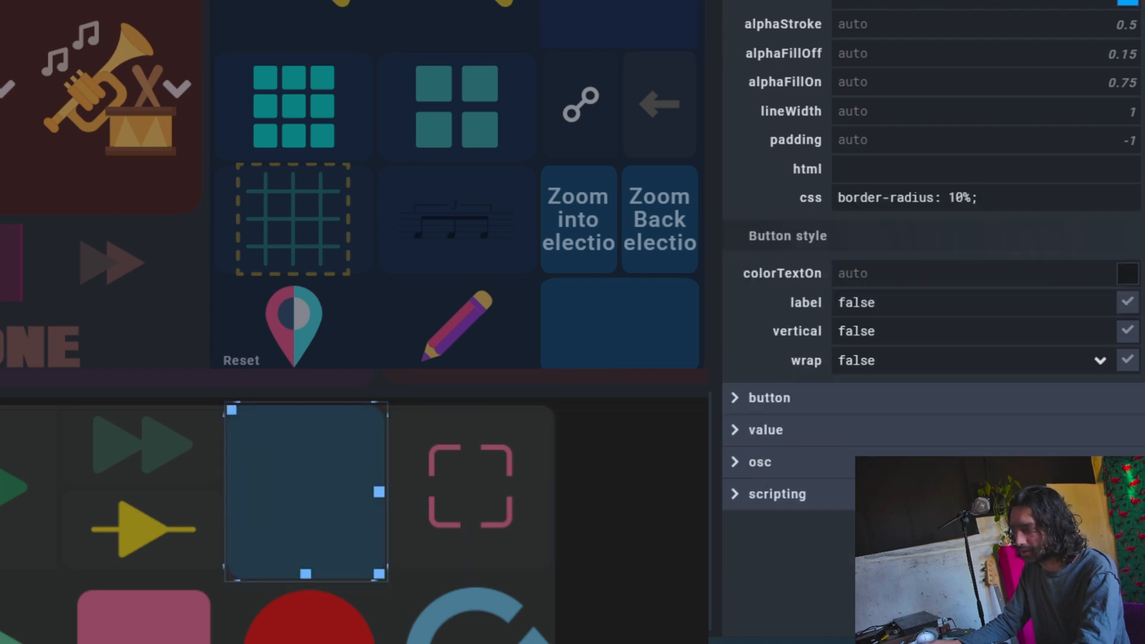
Step: Try the ClipDevice button without its border-radius CSS, applying the empty CSS and reselecting the button
left_click_drag(1014, 198, 639, 152)
key("BackSpace")
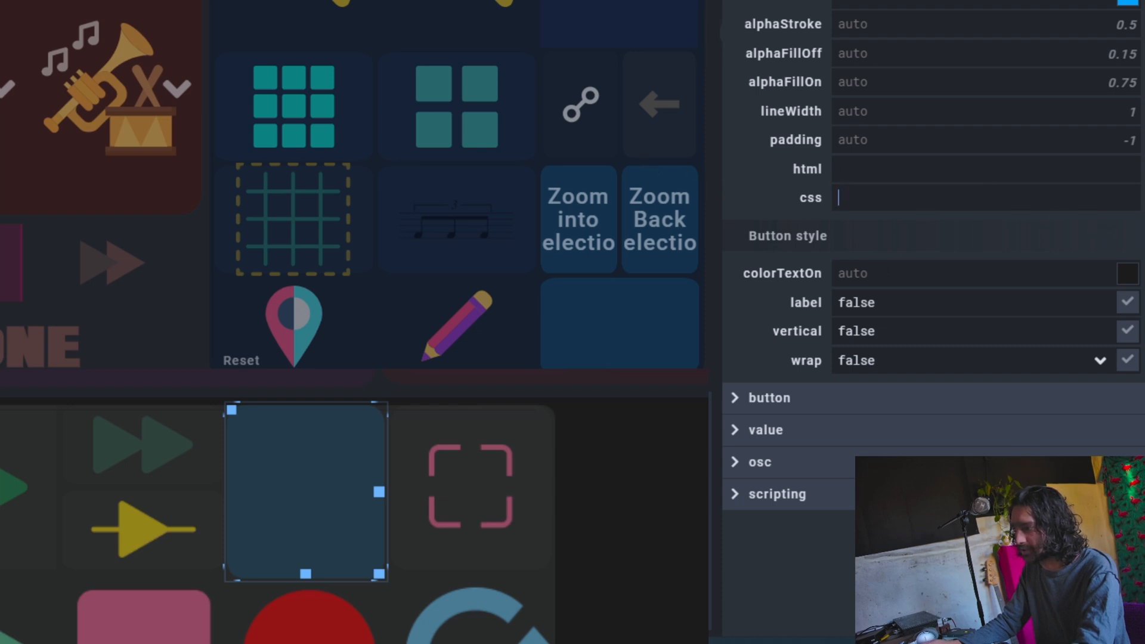
left_click(689, 499)
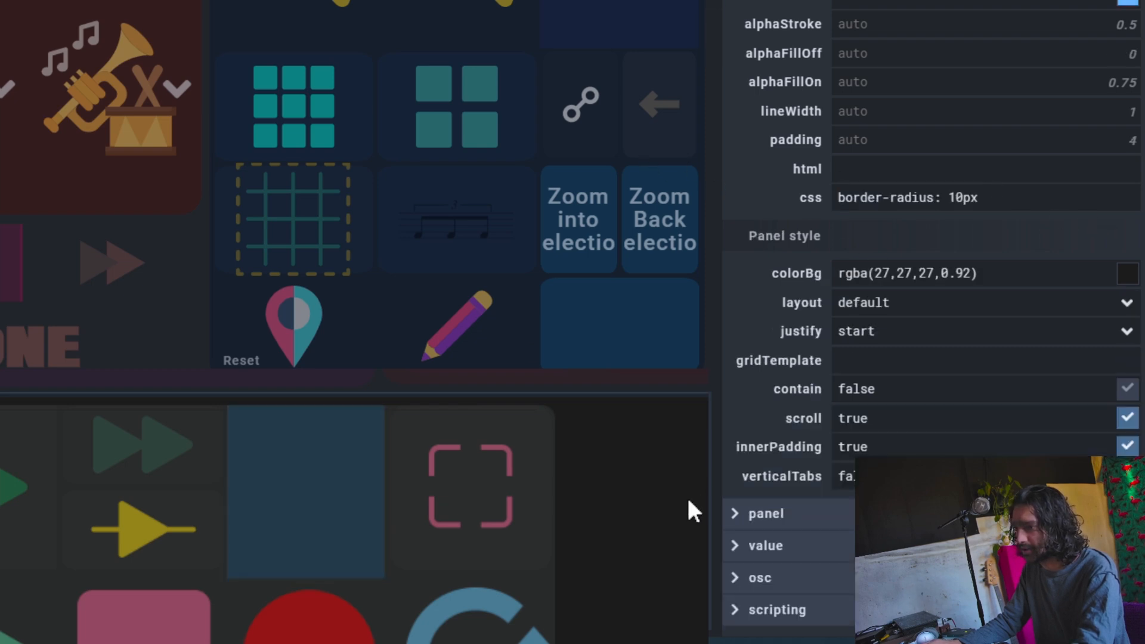
left_click(327, 507)
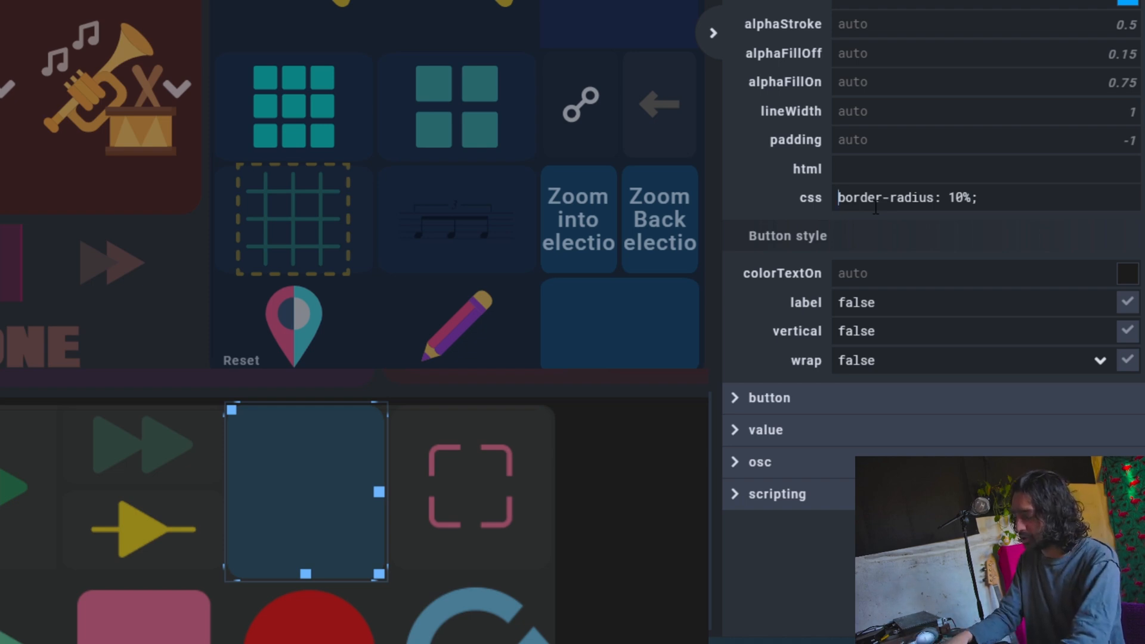
Step: Open a :host { block on its own line above border-radius: 10%; in the ClipDevice button's CSS
type(":host")
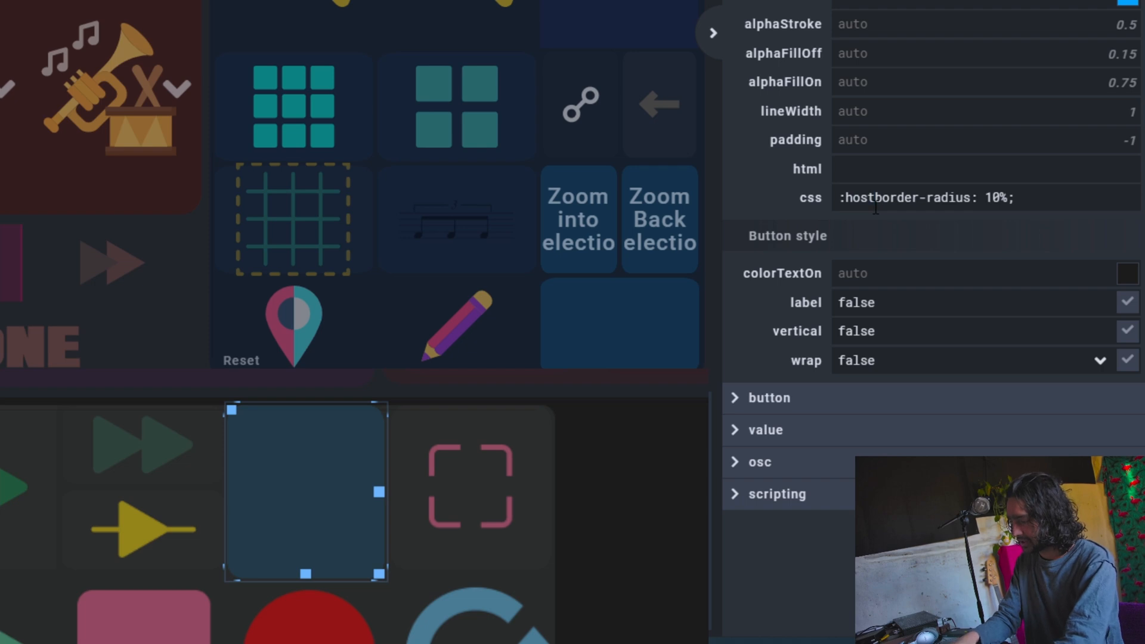
type(" {")
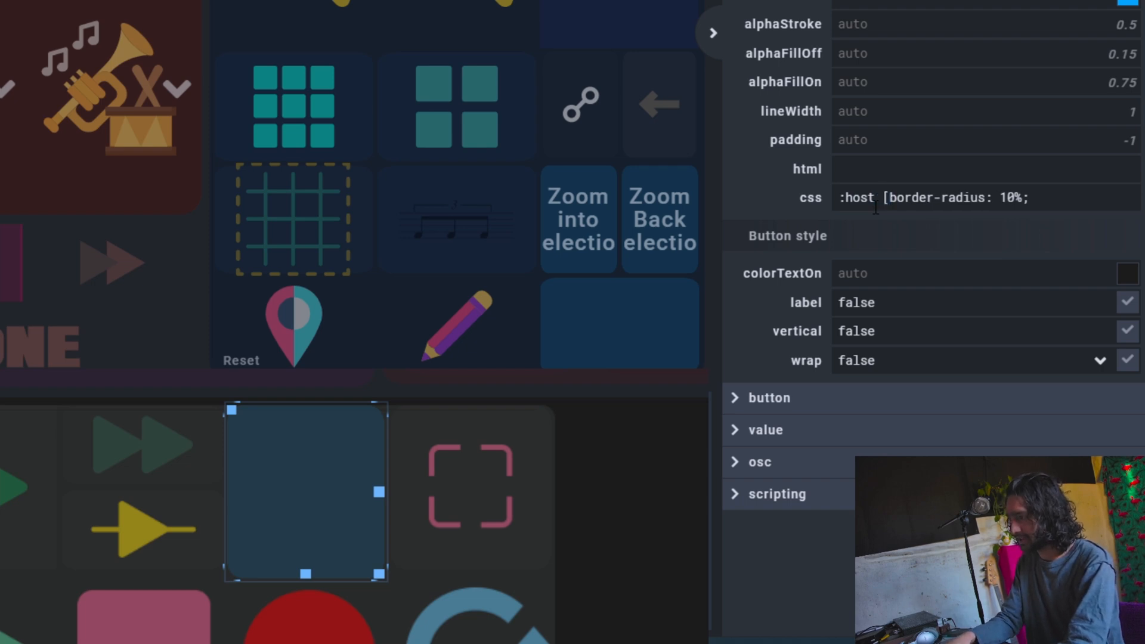
key("Return")
key("BackSpace")
key("BackSpace")
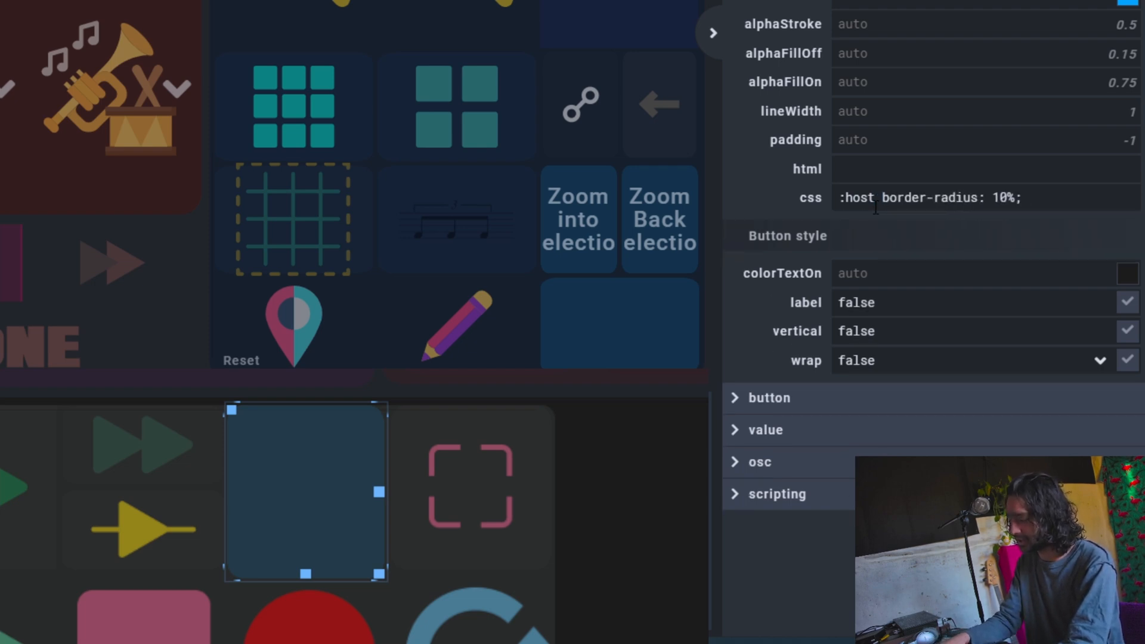
type("{")
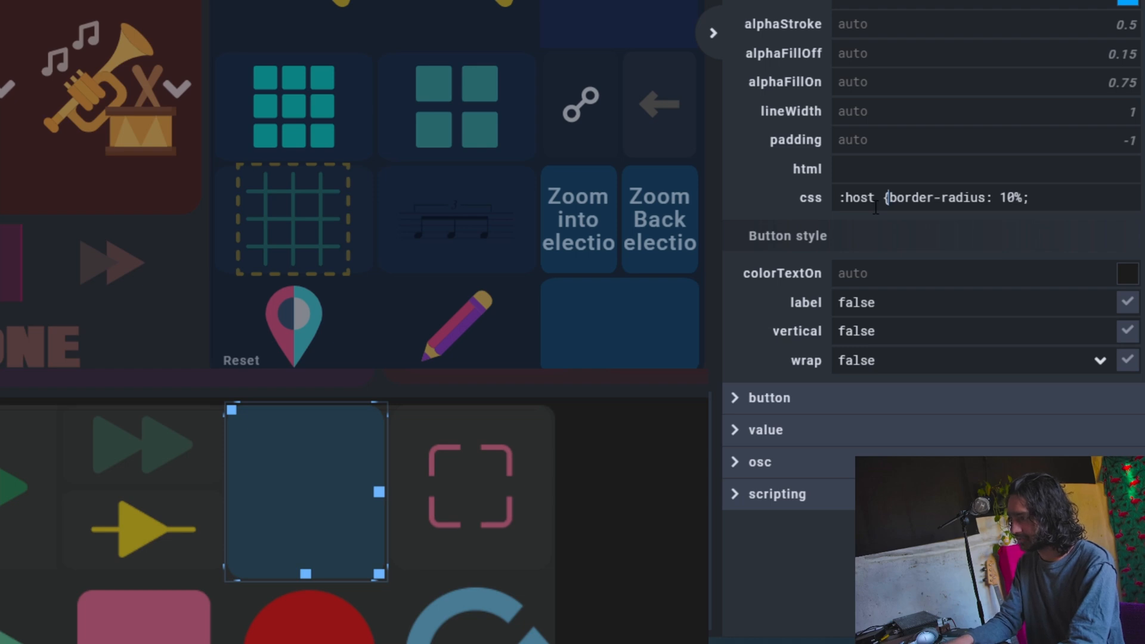
key("Return")
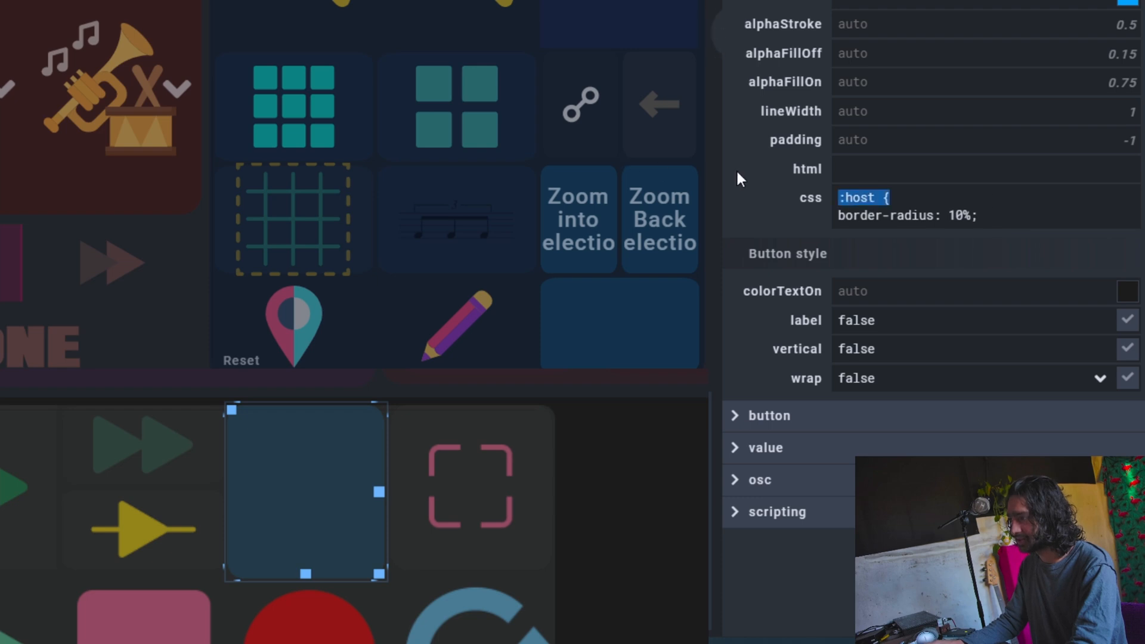
Step: Close the :host block with } on its own line, leaving a blank line above it, and indent the border-radius line
left_click(998, 210)
key("Return")
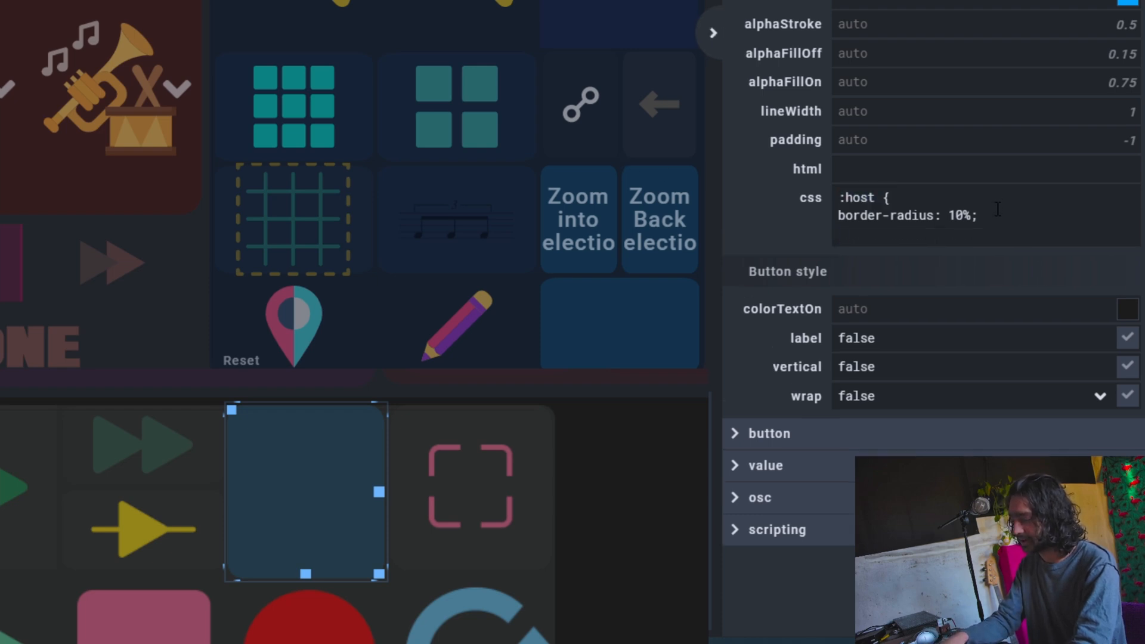
type("}")
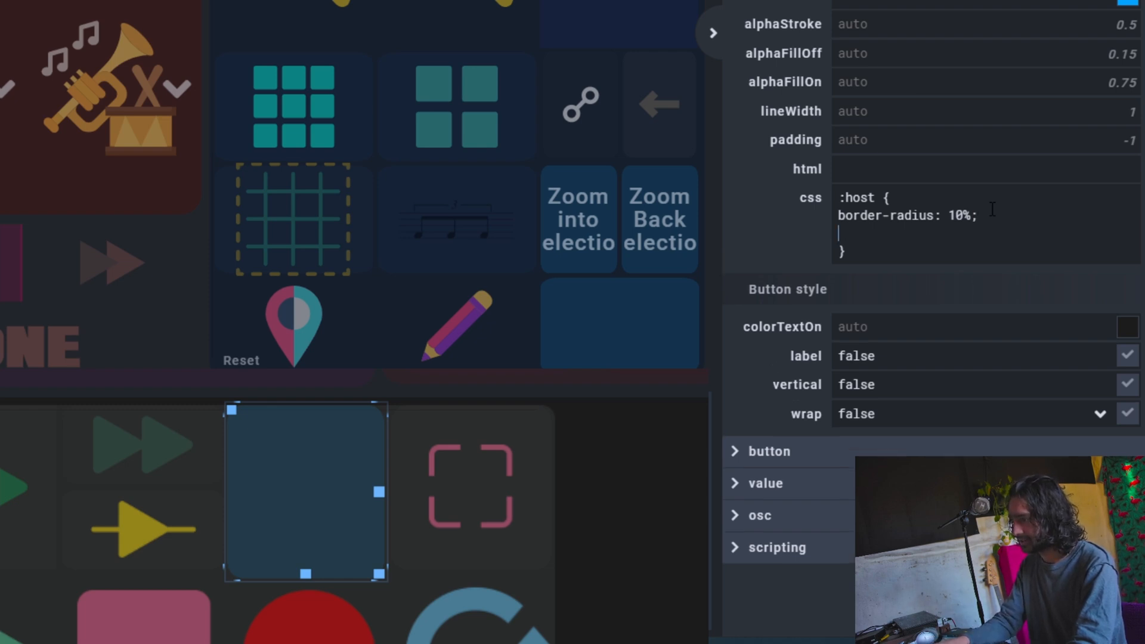
key("Return")
left_click(845, 217)
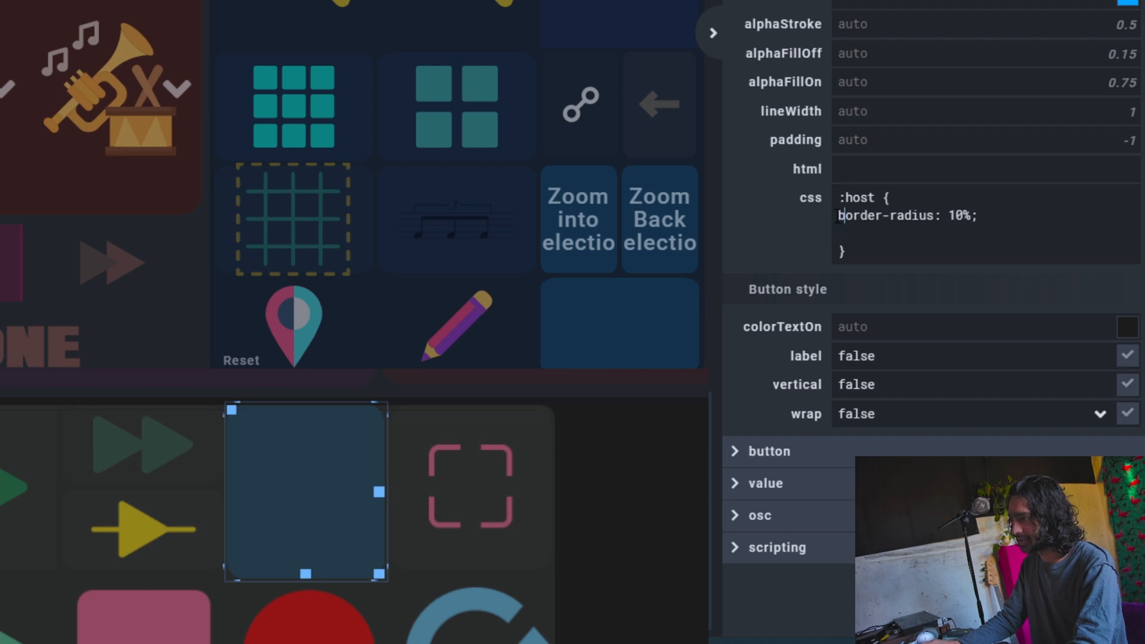
type("border-radius: 10%; ")
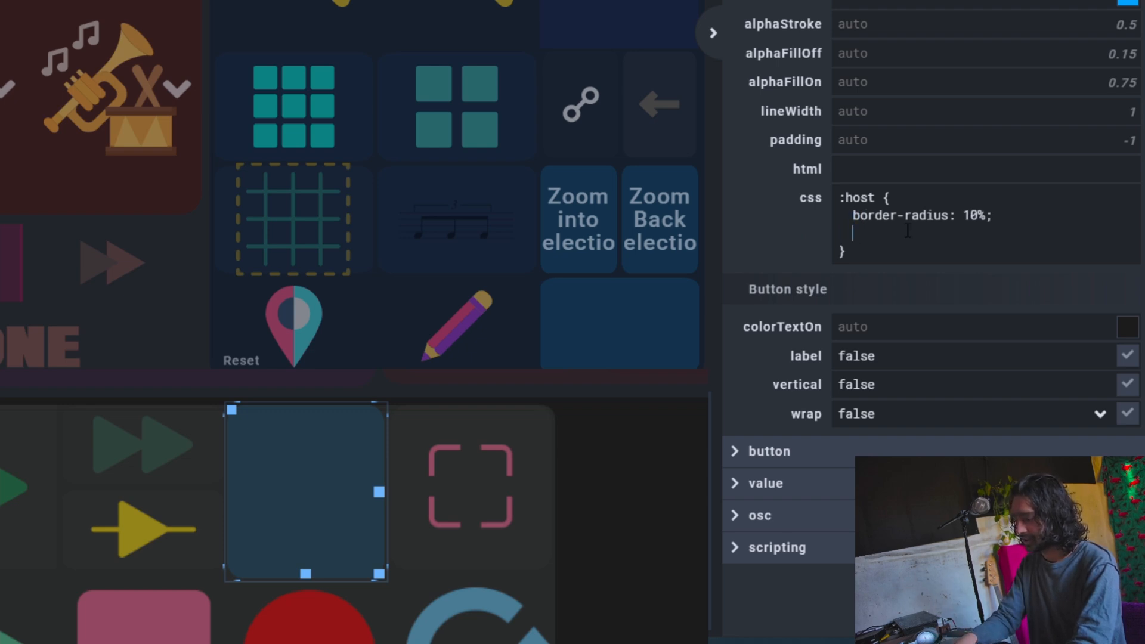
Step: Add the line background-image: url(blah); under the border-radius line in the :host block
type("  background")
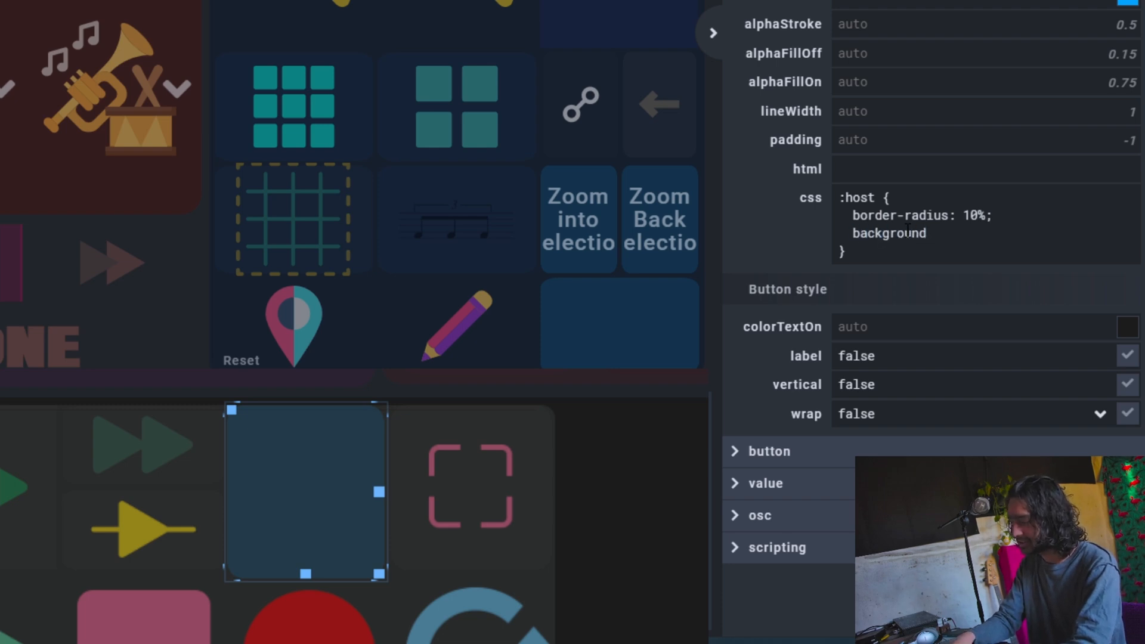
type("-image")
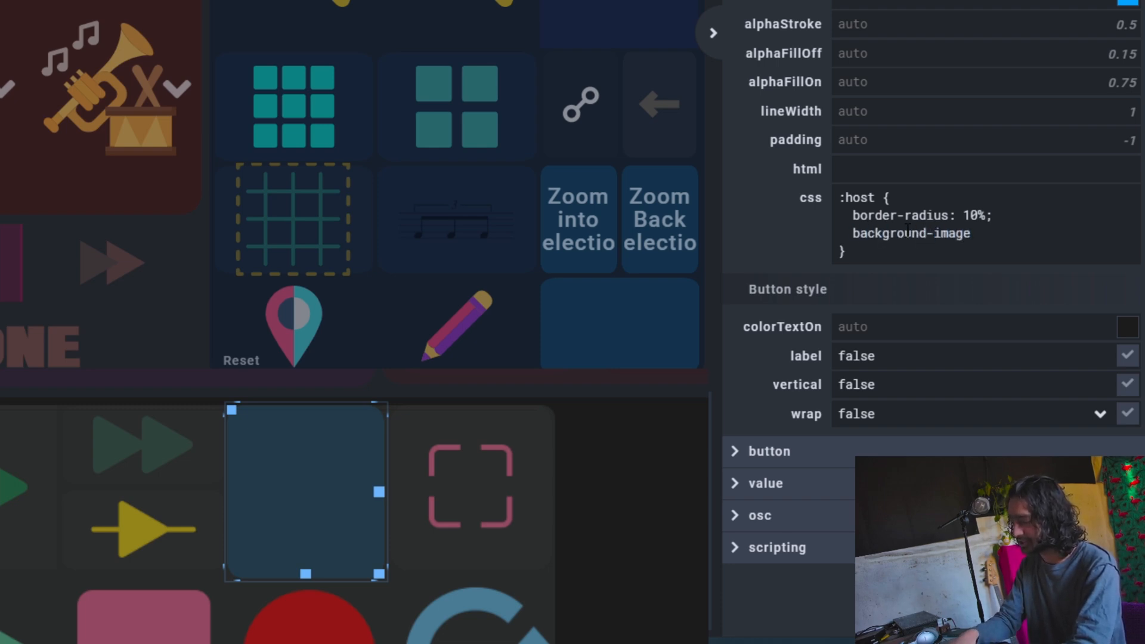
type(":url")
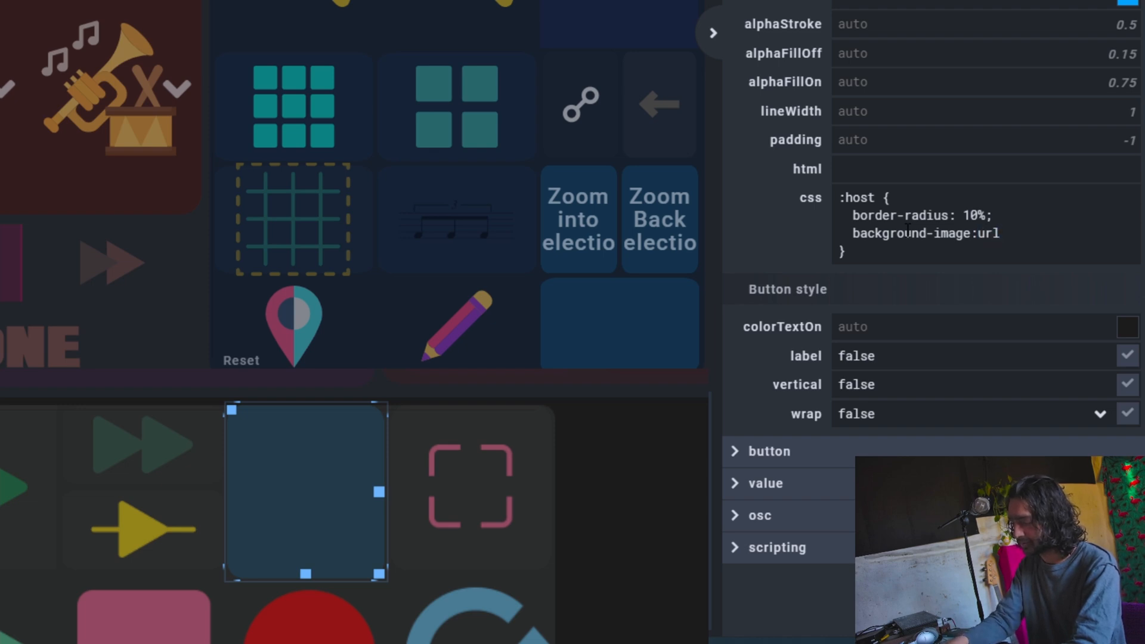
type("(blah)")
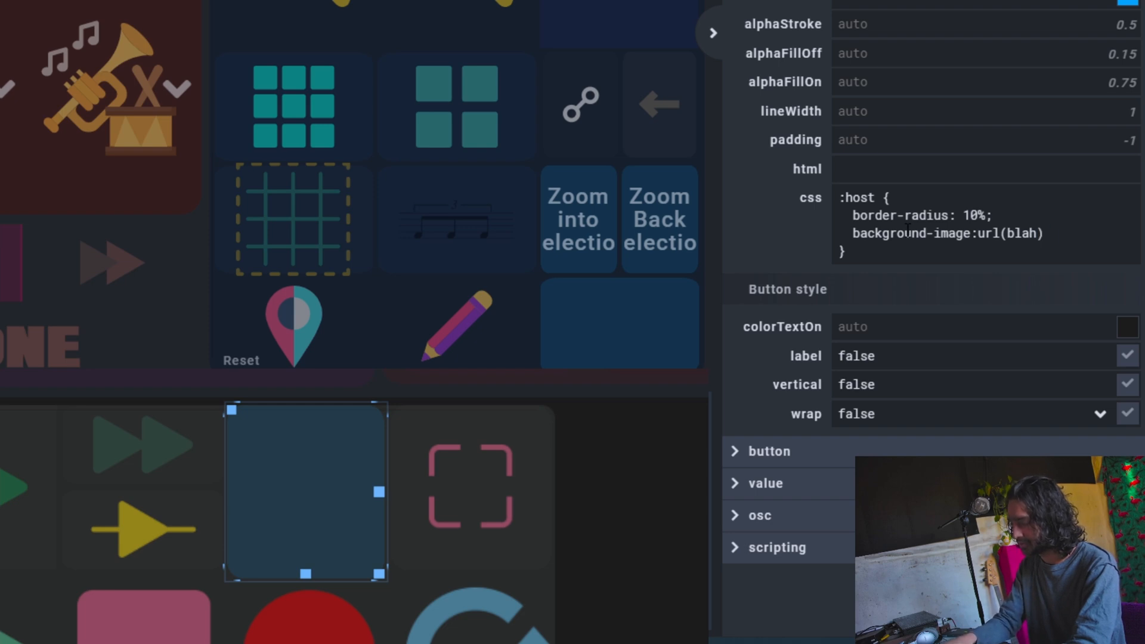
type(";")
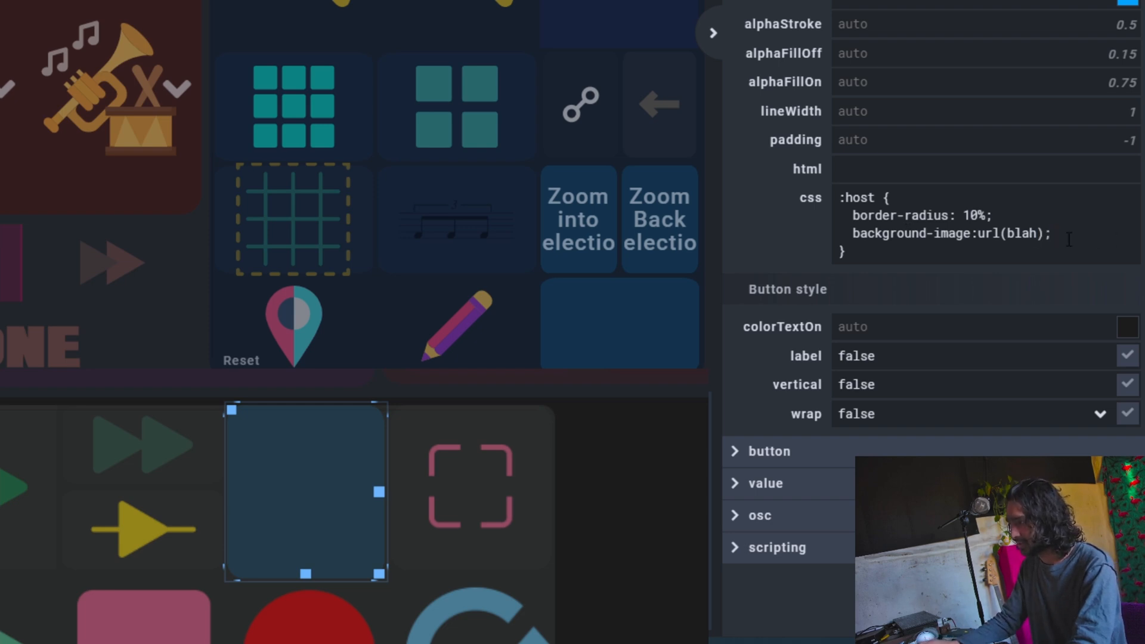
left_click(980, 235)
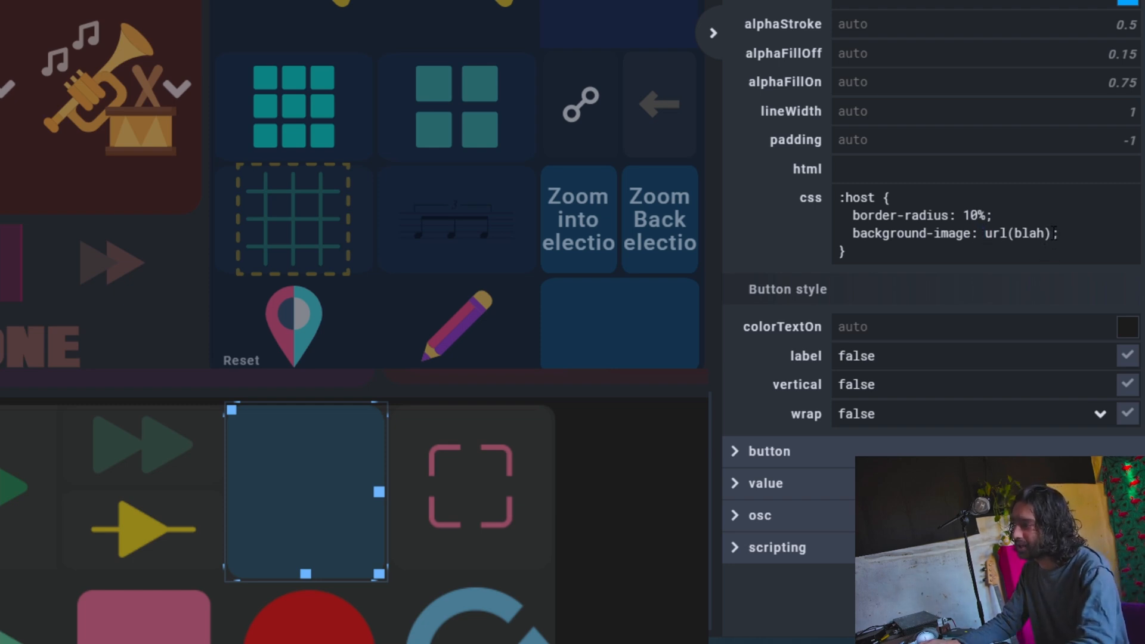
Step: Replace the url(blah) placeholder with the encoded image's CSS url copied from the Base64 Image Encoder in Chrome
left_click(1053, 233, "shift")
key("BackSpace")
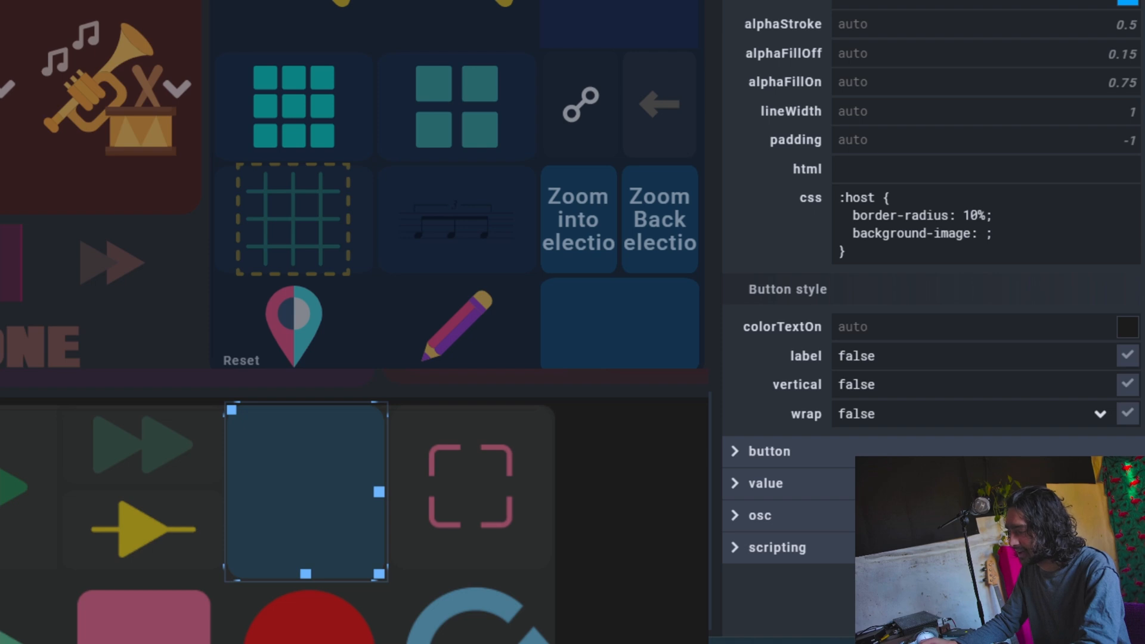
key("alt+Tab")
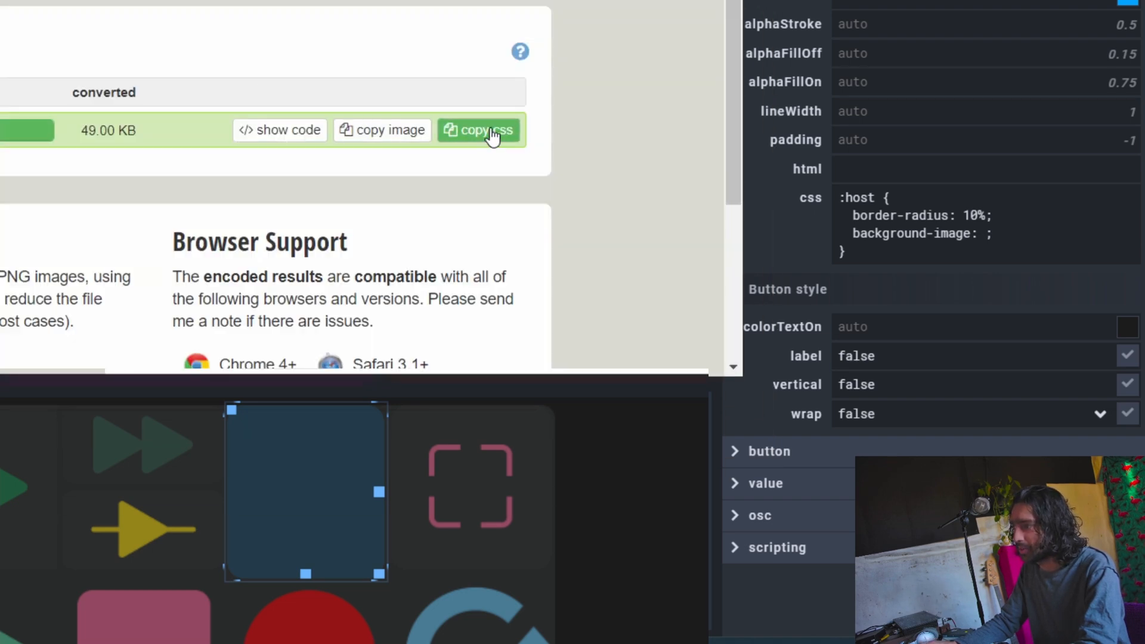
left_click(493, 137)
key("alt+Tab")
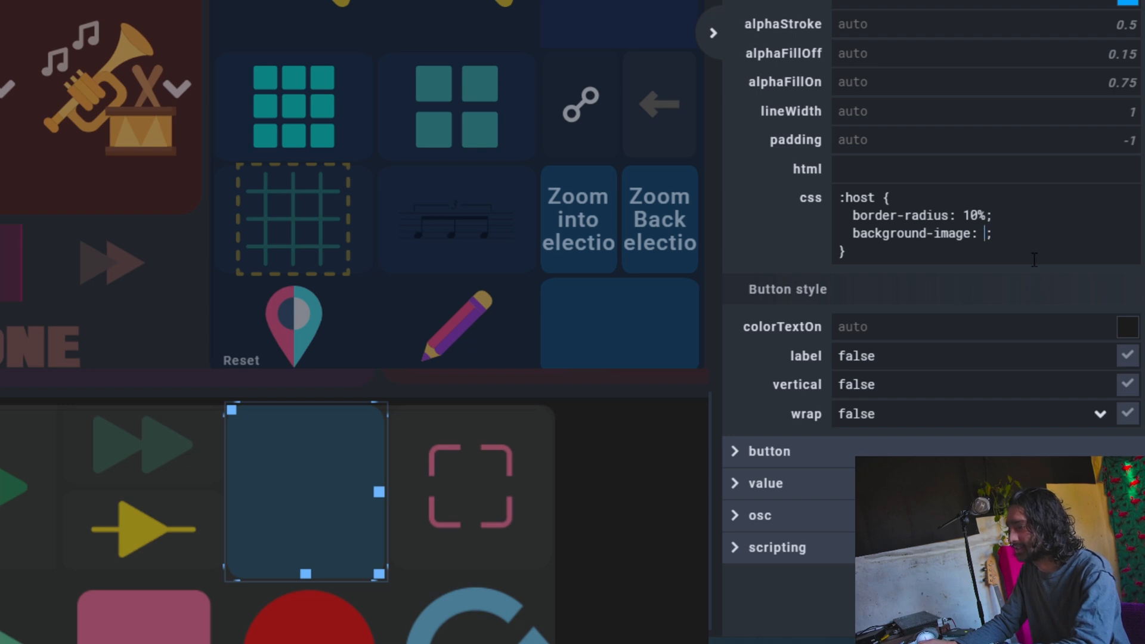
key("ctrl+v")
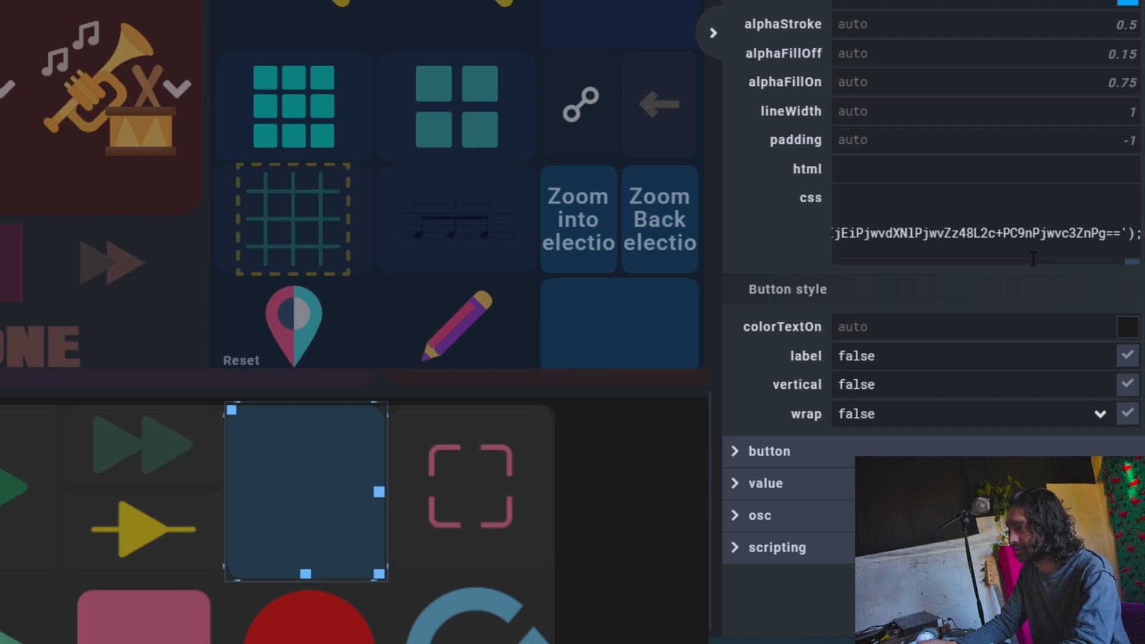
Step: Check the closing parenthesis and semicolon at the end of the pasted background-image value, and return to its beginning
mouse_move(1135, 234)
left_mouse_down()
mouse_move(1108, 236)
mouse_move(1121, 240)
left_mouse_up()
left_click(1127, 238)
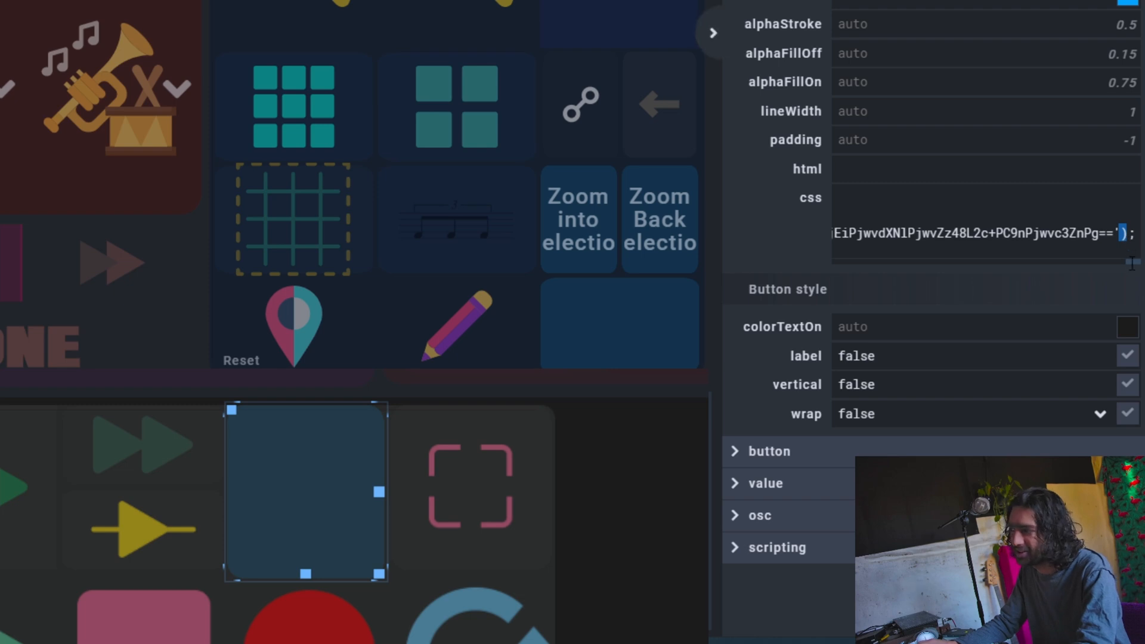
left_click_drag(1136, 263, 1138, 261)
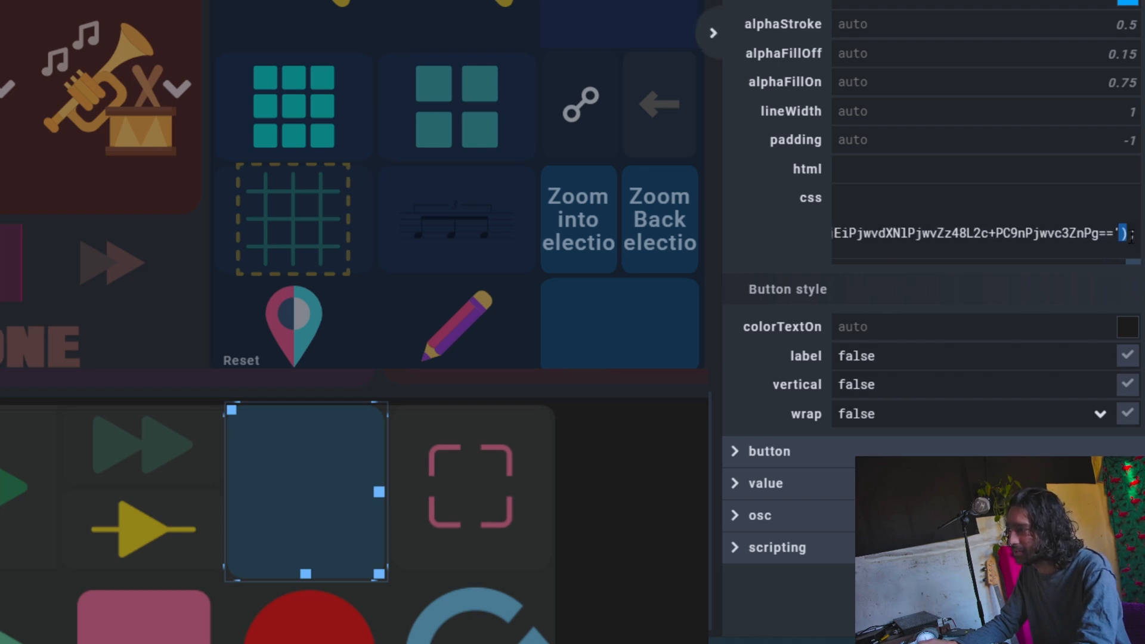
double_click(1132, 237)
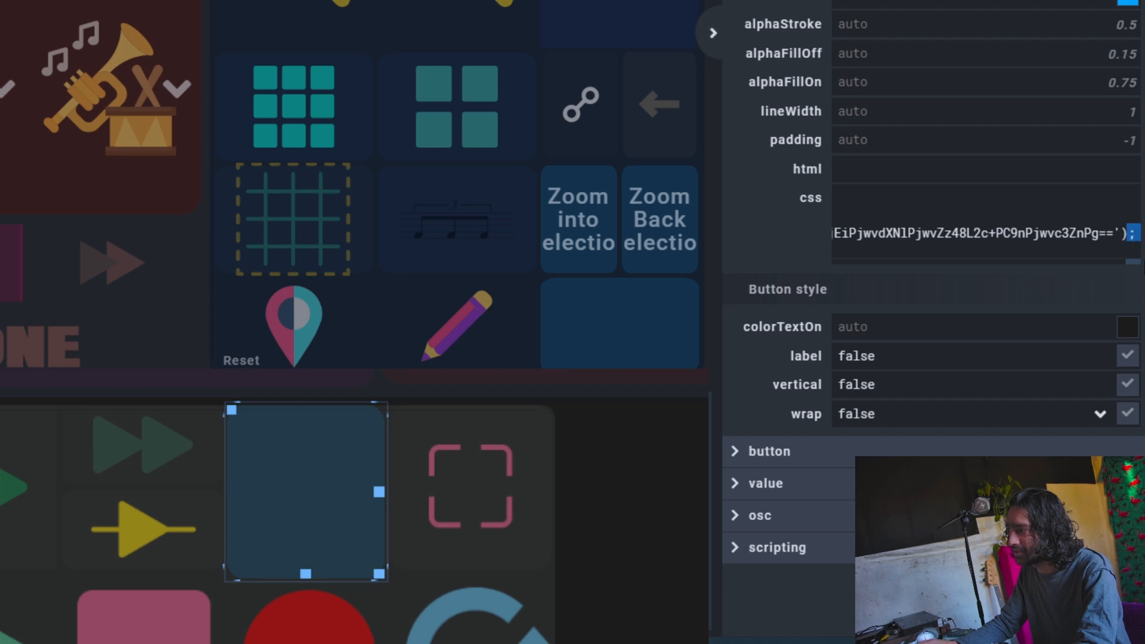
left_click(1136, 268)
left_click_drag(1134, 263, 828, 247)
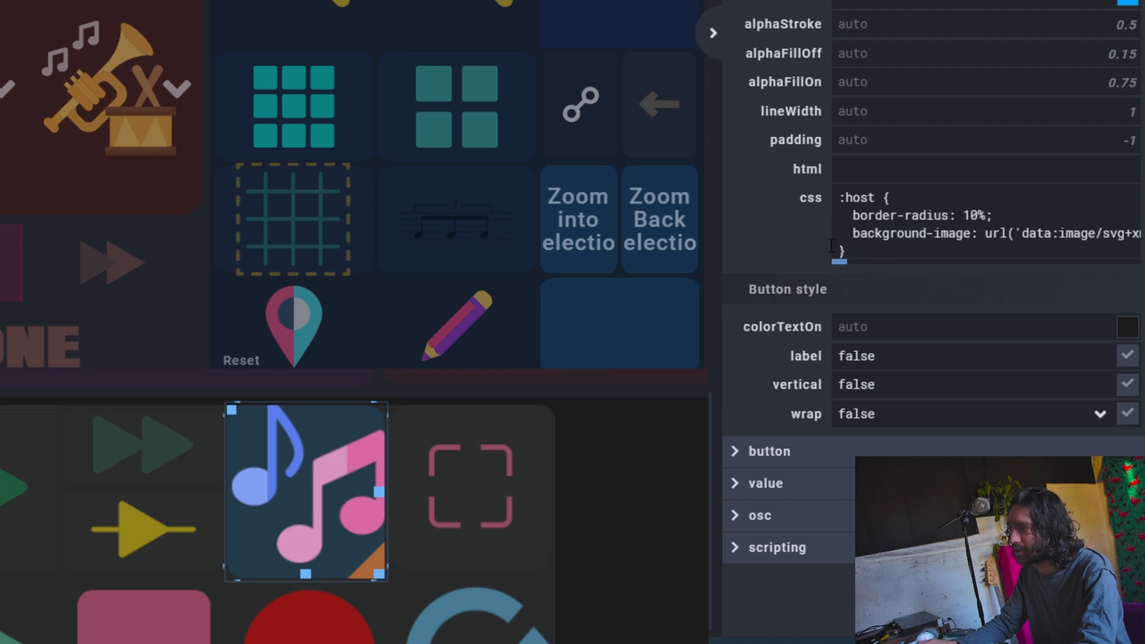
left_click(988, 238)
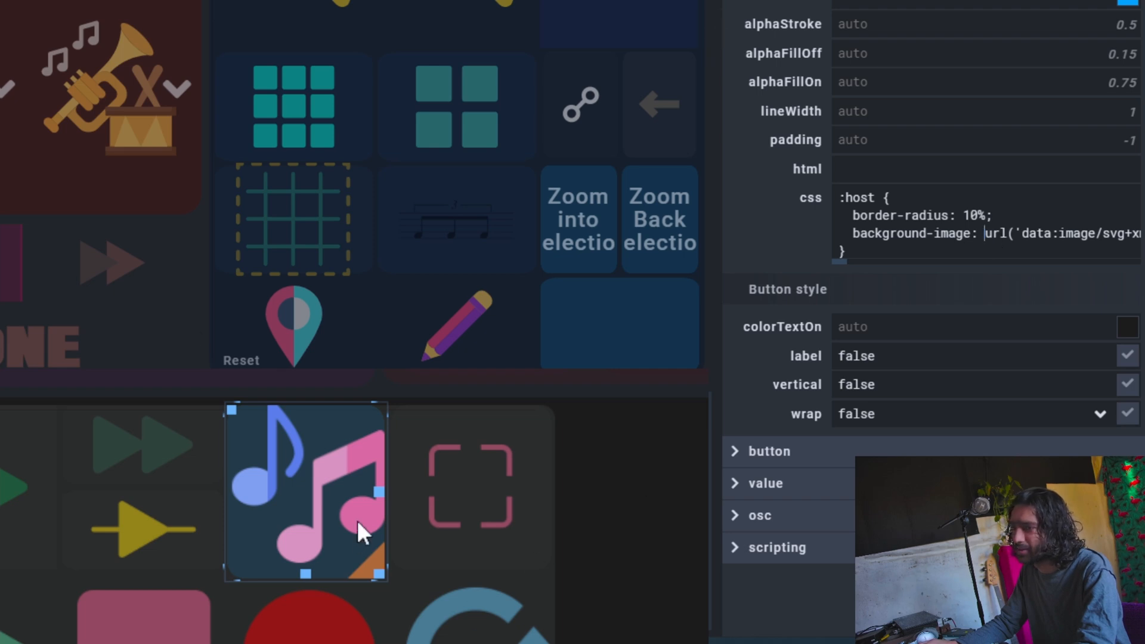
Step: Reselect the ClipDevice button and add the line background-position: center; below background-image in its CSS
left_click(116, 514)
left_click(278, 502)
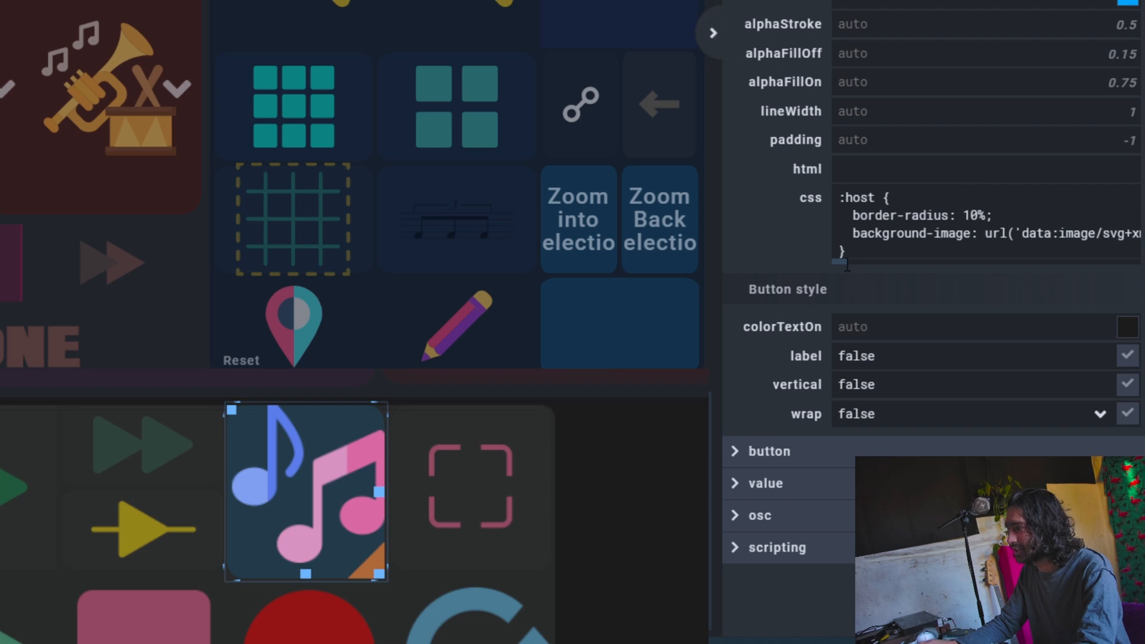
key("Return")
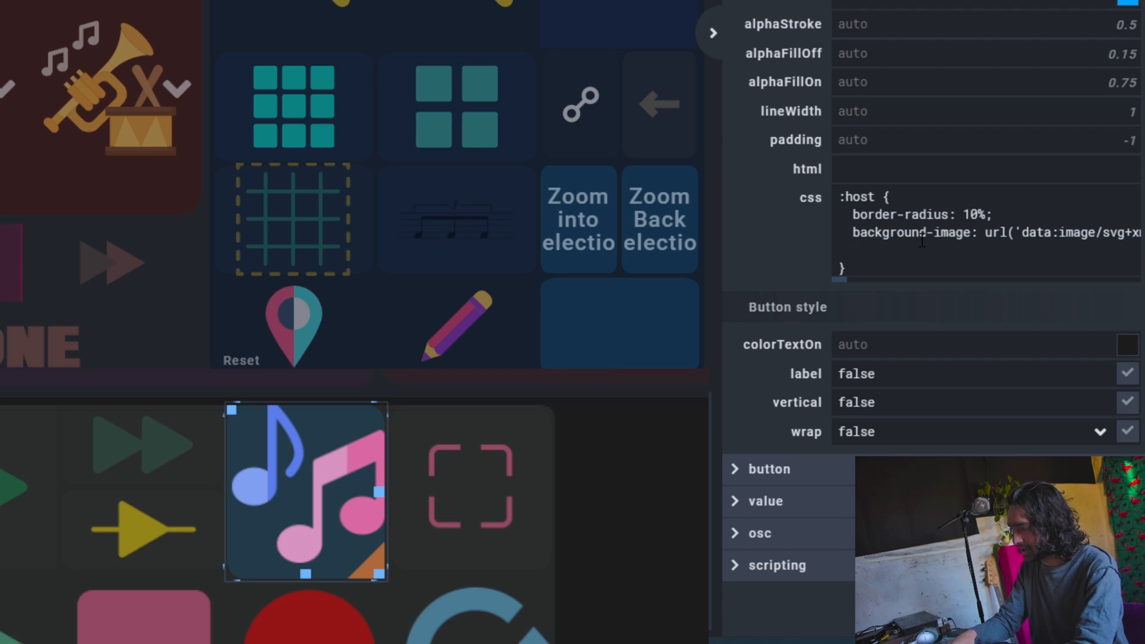
type("background")
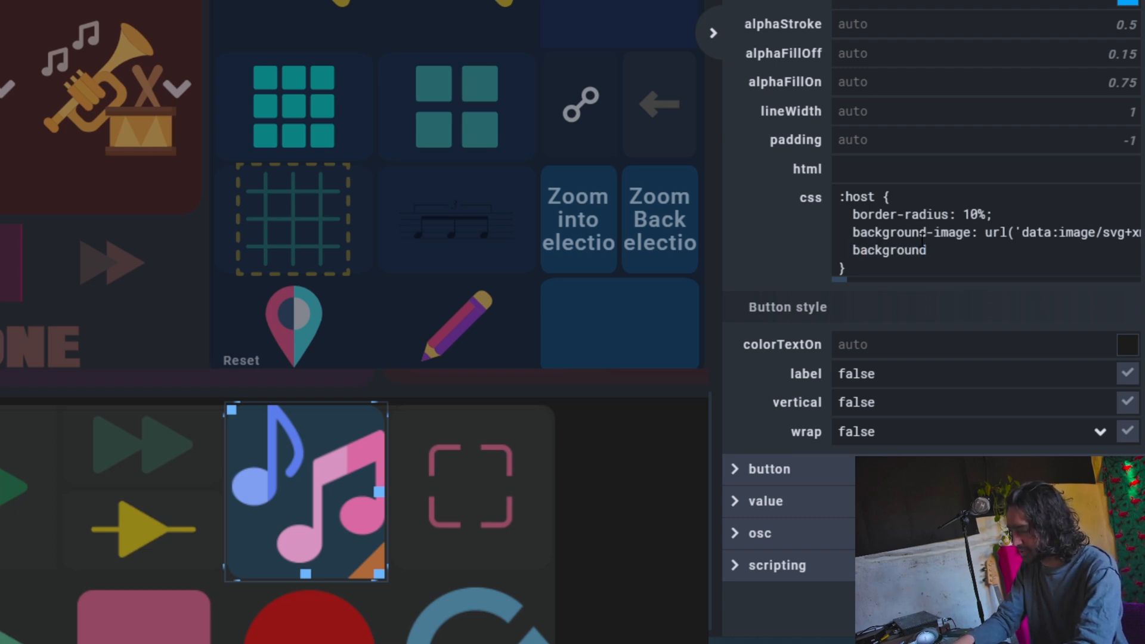
type("-position")
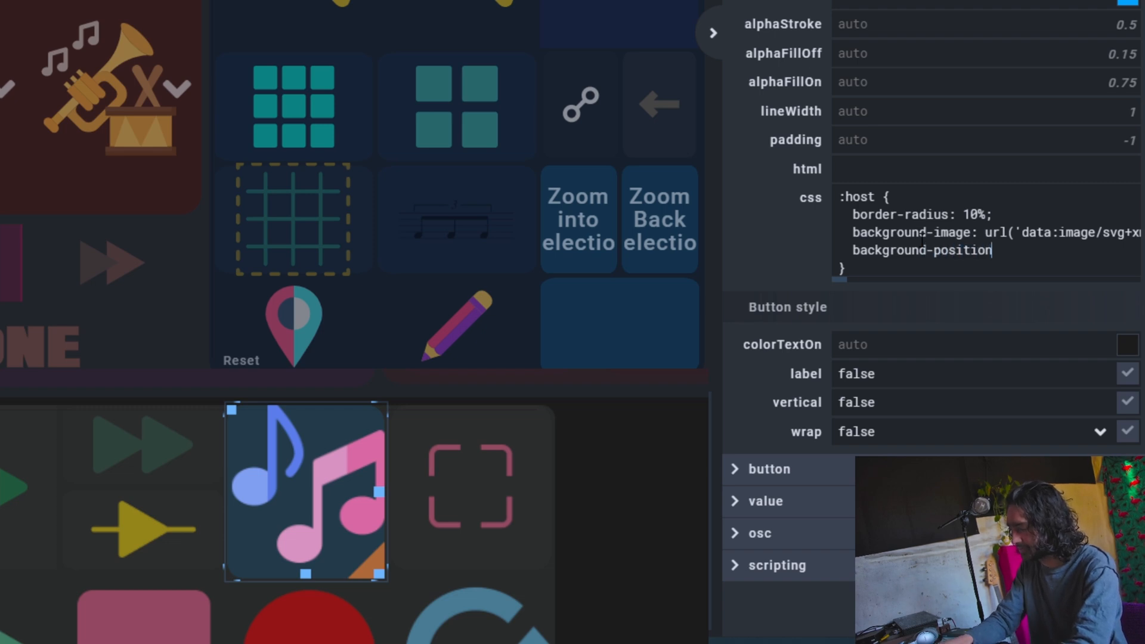
type(":cent")
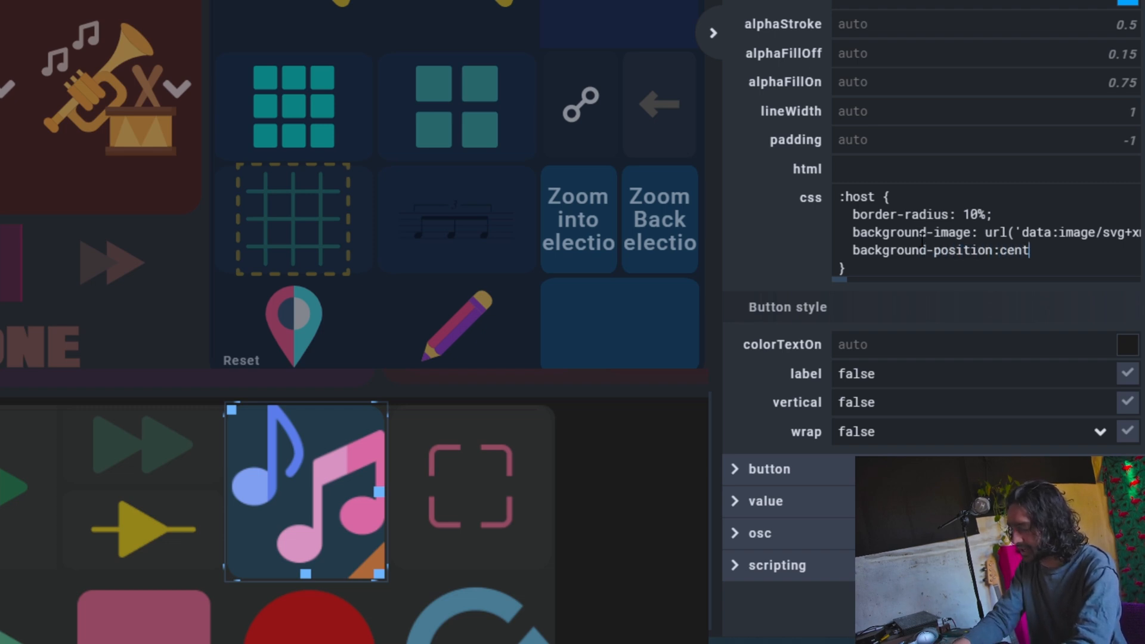
type("er")
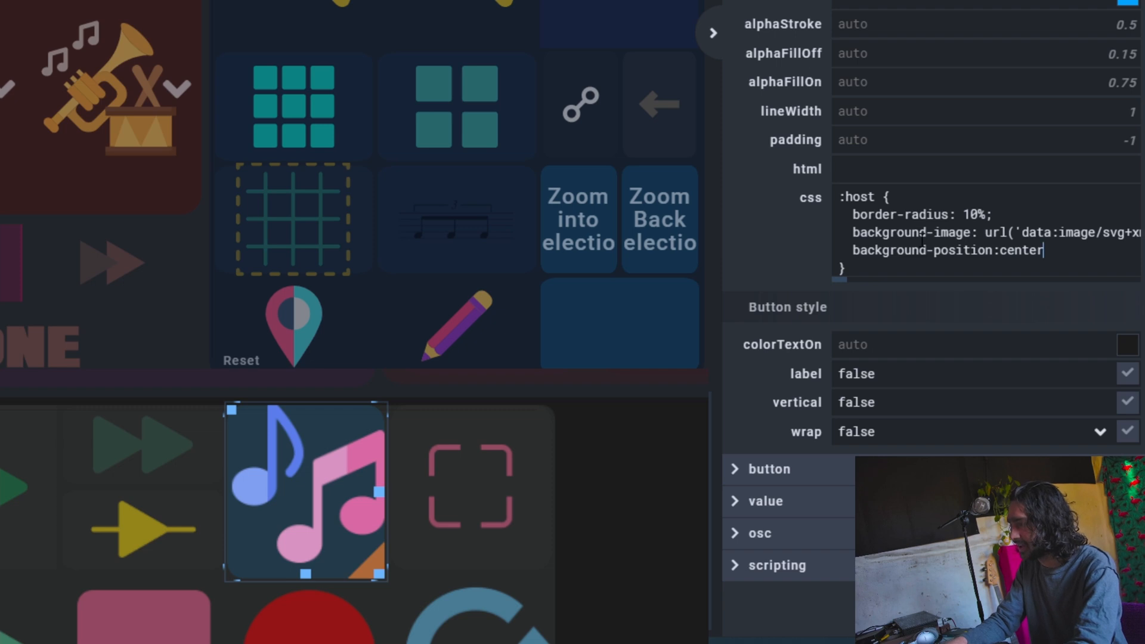
type(";")
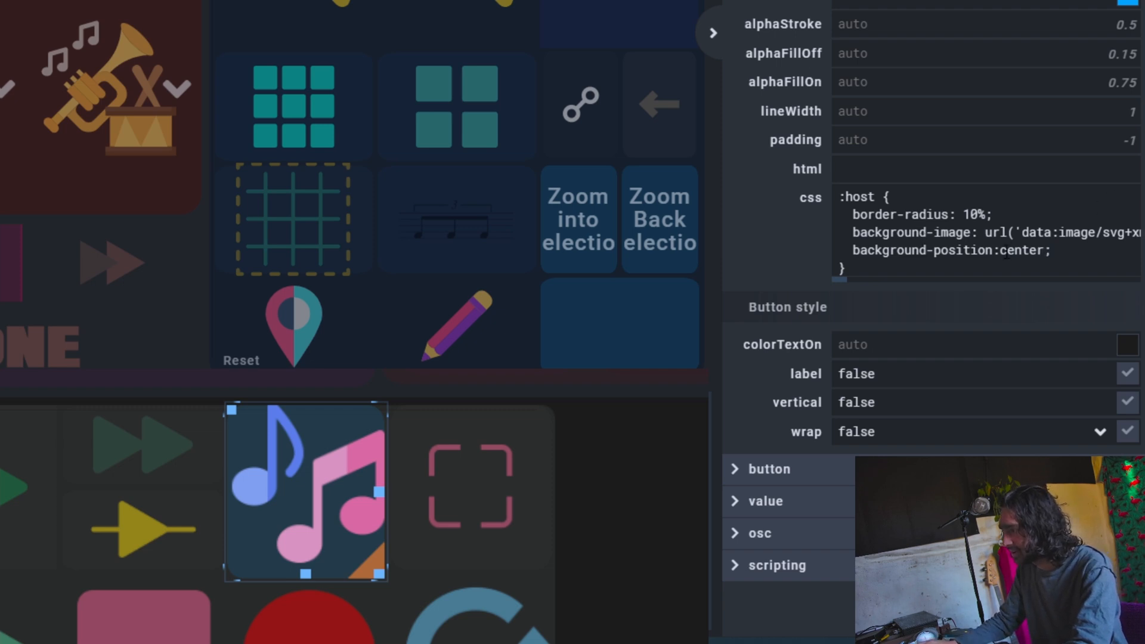
left_click(1002, 253)
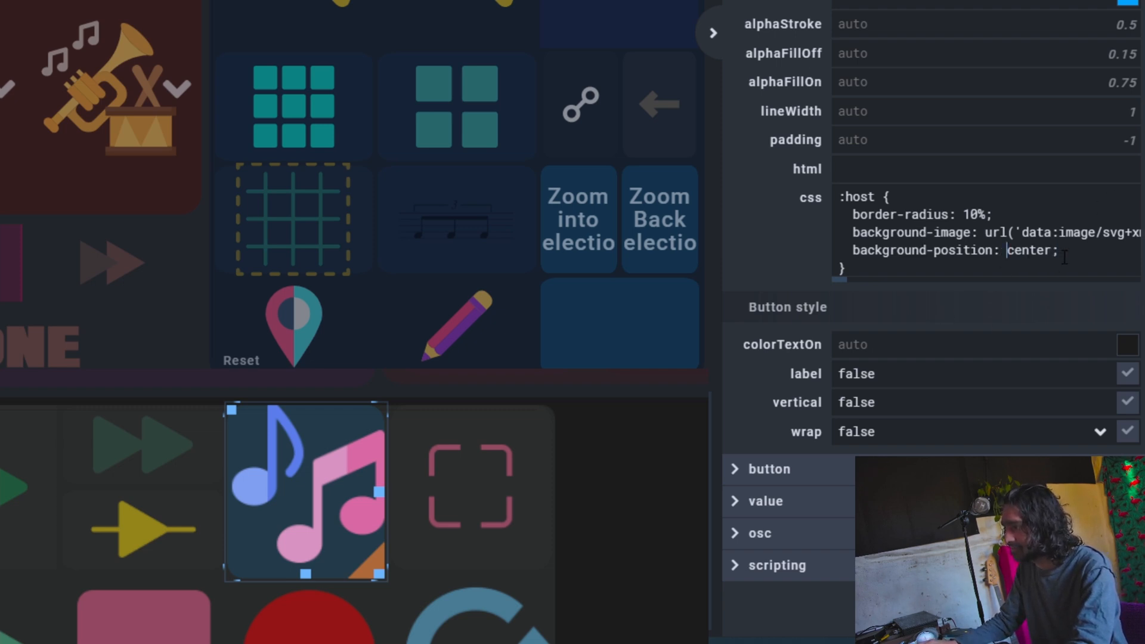
Step: Add the line background-size: contain; below background-position in the ClipDevice button's :host block and apply it
left_click(974, 342)
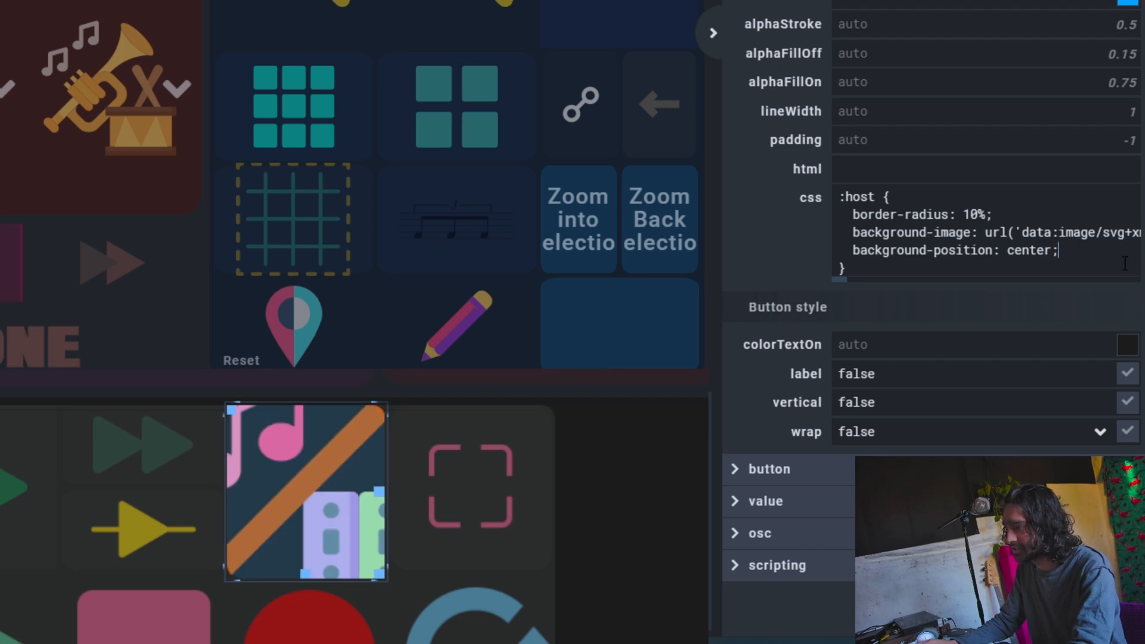
key("Return")
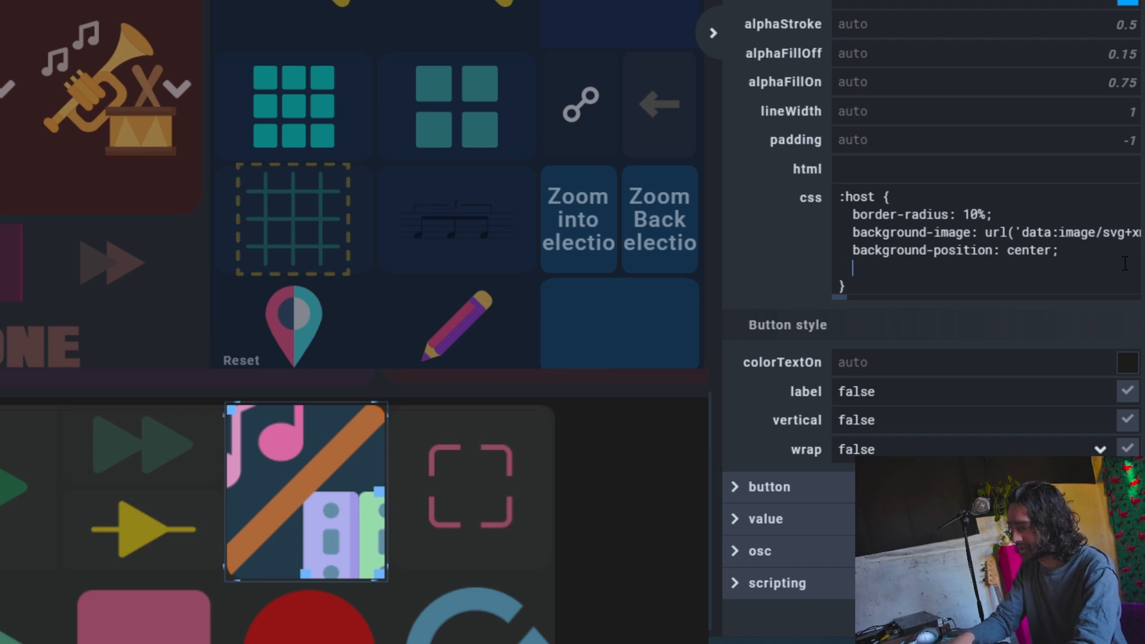
type("bac")
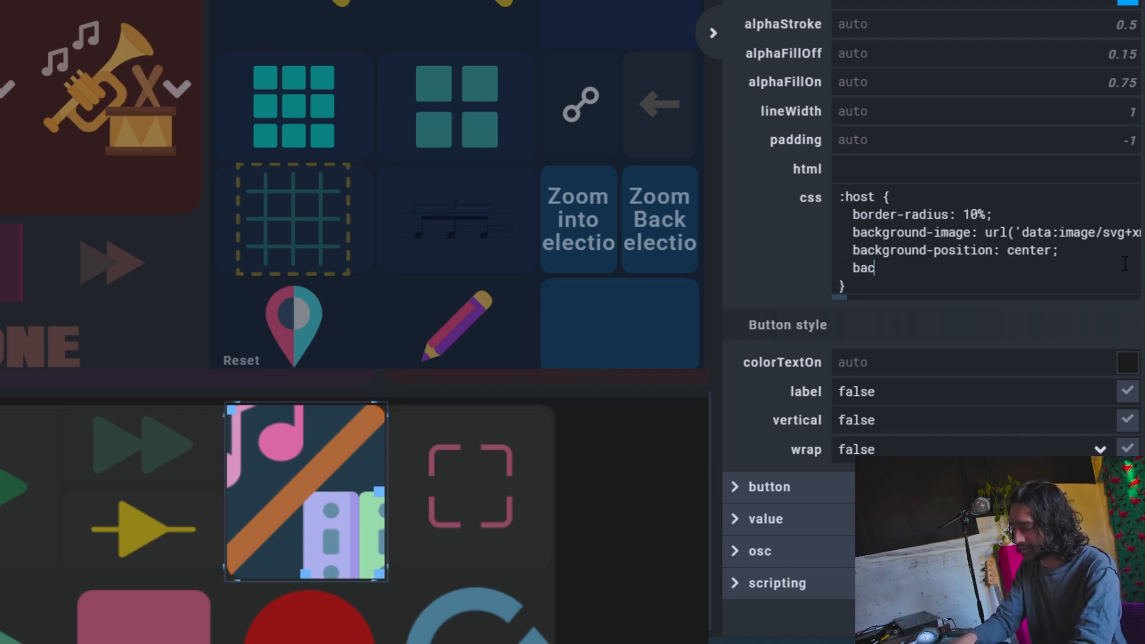
type("kground-z")
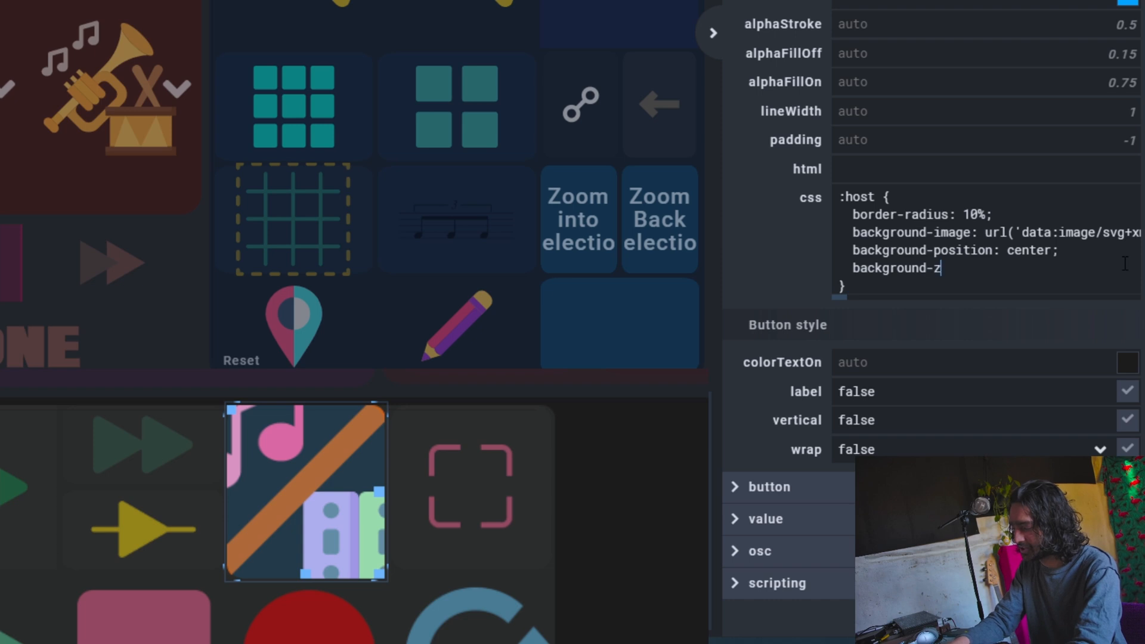
key("BackSpace")
type("size")
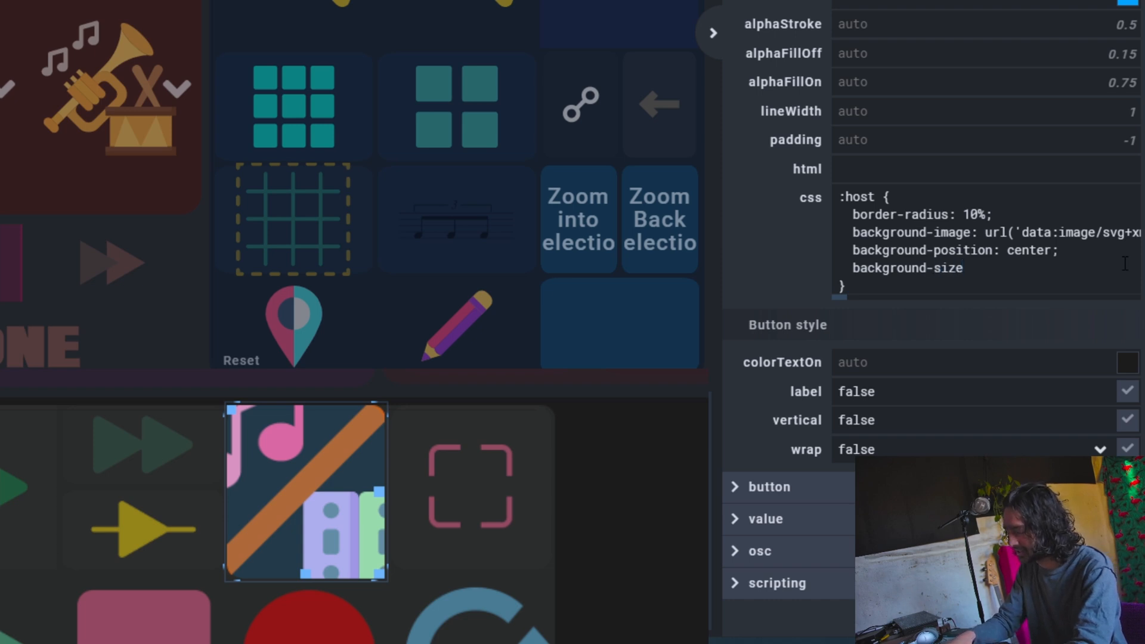
type(":")
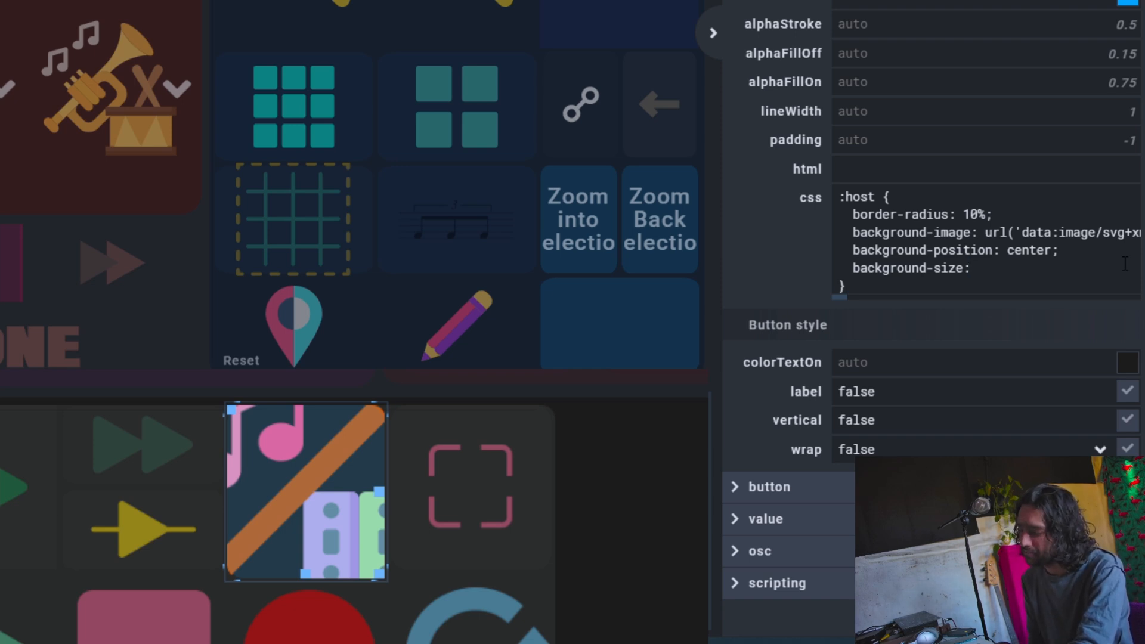
type("contain")
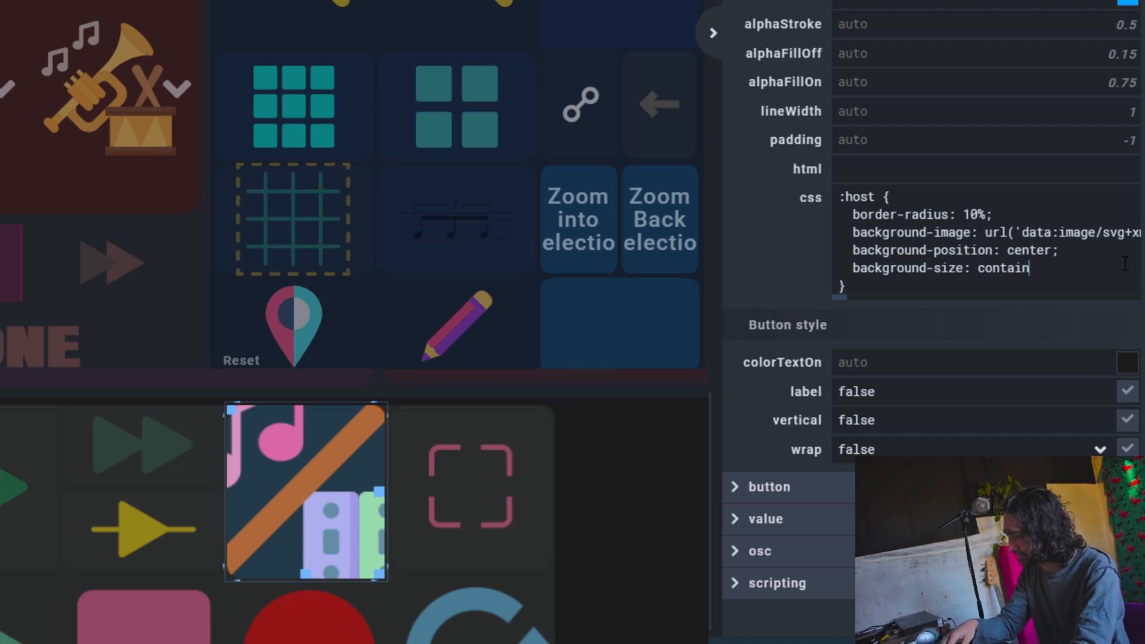
type(";")
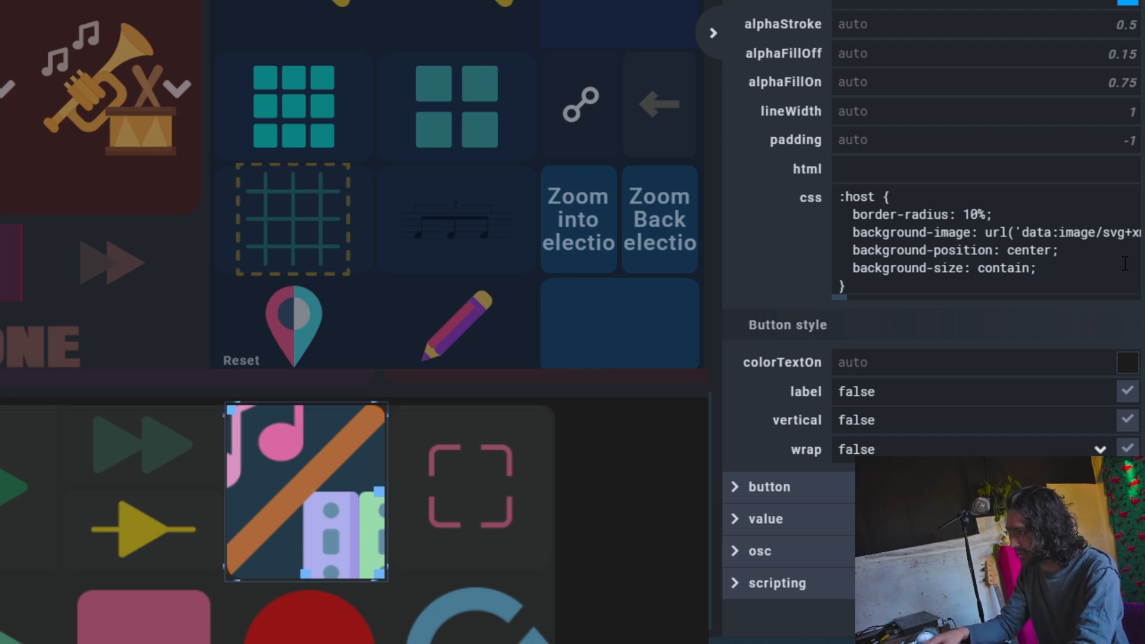
left_click(958, 390)
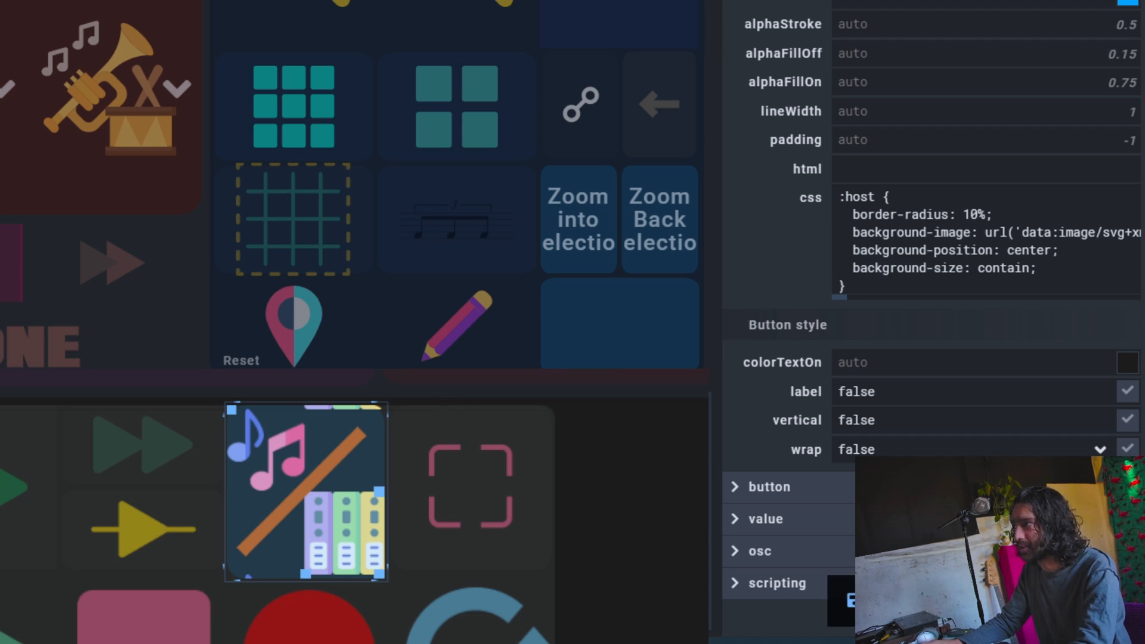
Step: Bring the session view back up with editing enabled and select the ClipDevice button
key("super+Down")
left_click(847, 1)
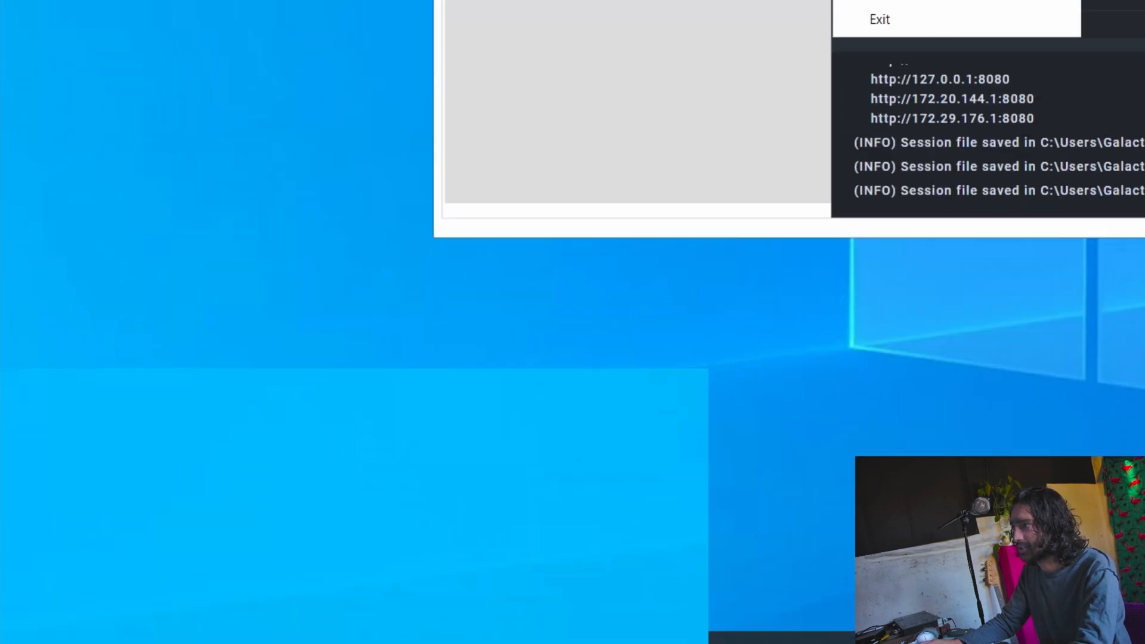
left_click(895, 1)
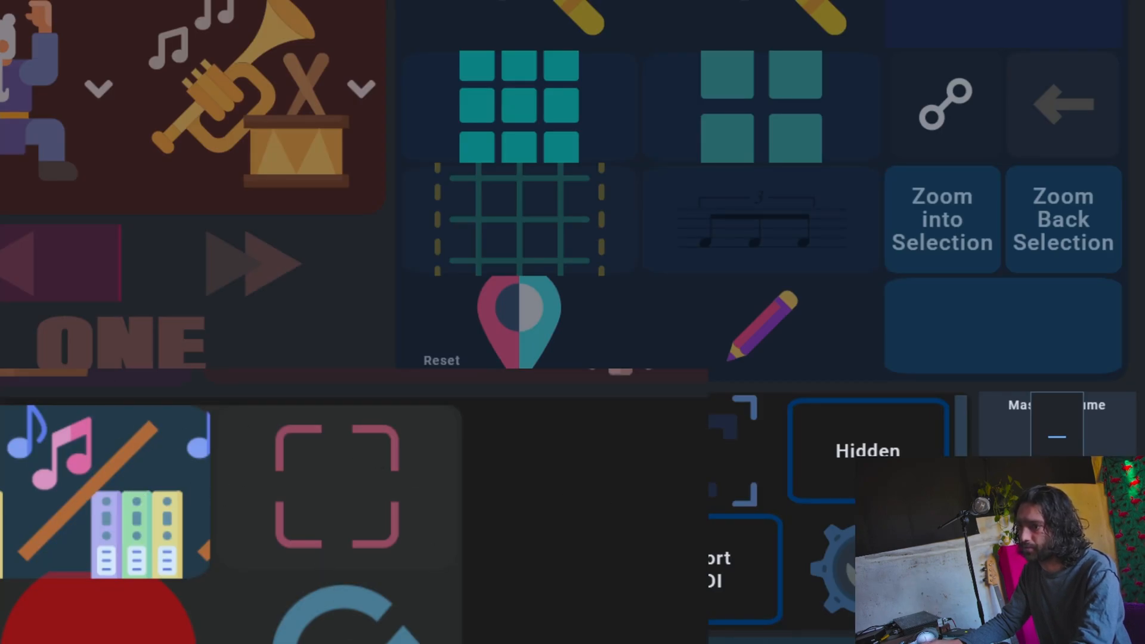
key("ctrl+e")
left_click(350, 503)
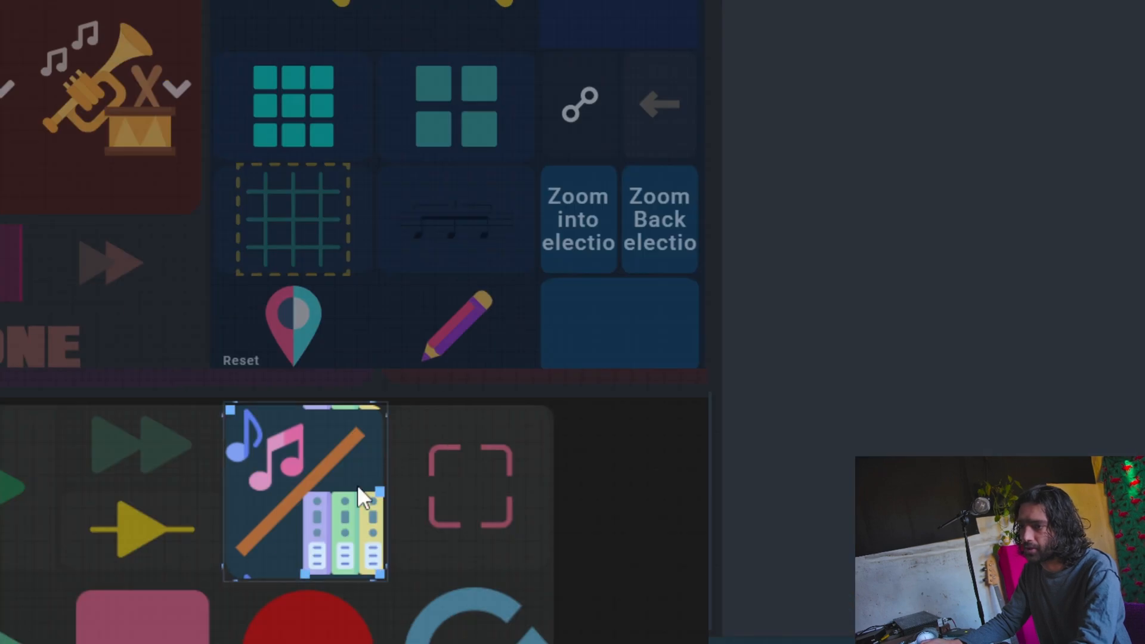
Step: Resize the ClipDevice button wider, taller and narrower to test how its background image scales and tiles
left_click_drag(382, 488, 692, 493)
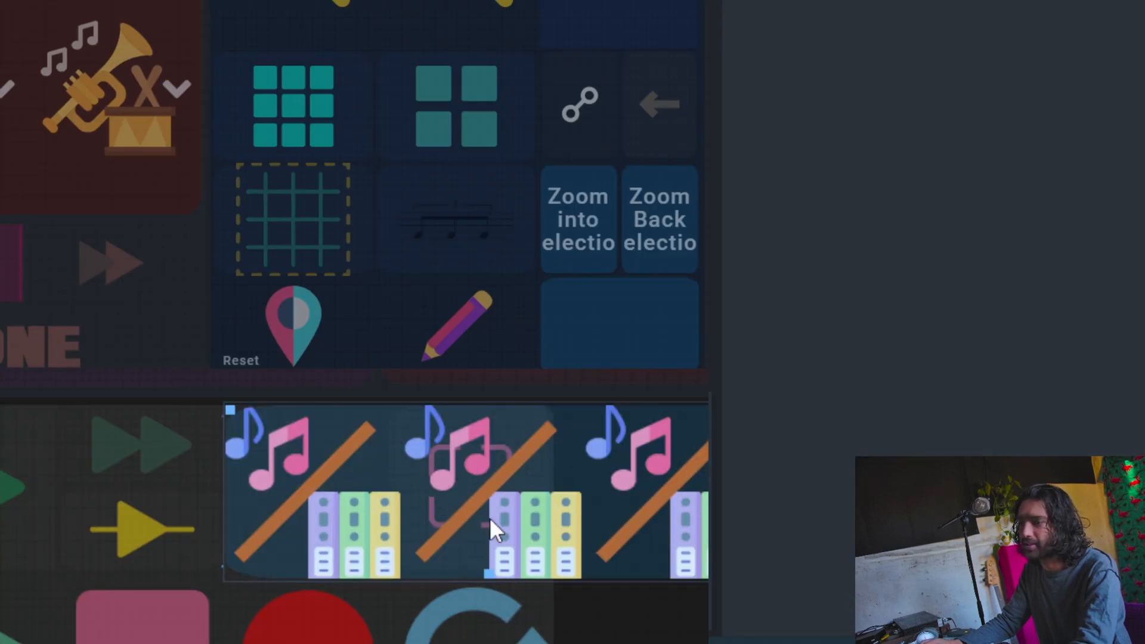
left_click_drag(496, 578, 496, 642)
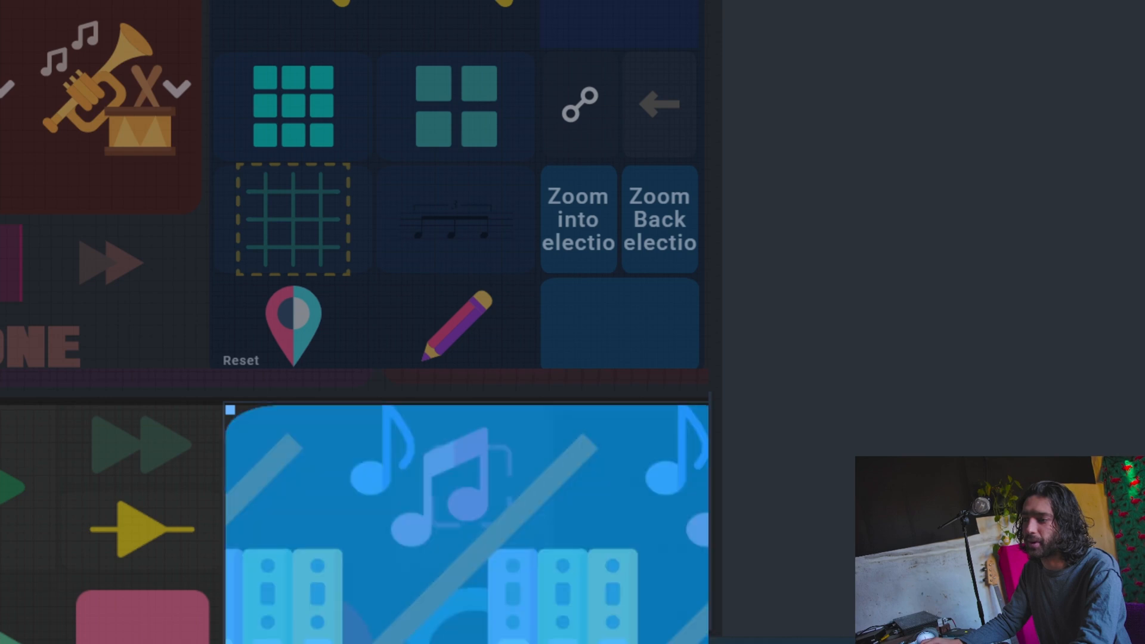
left_click_drag(700, 550, 397, 564)
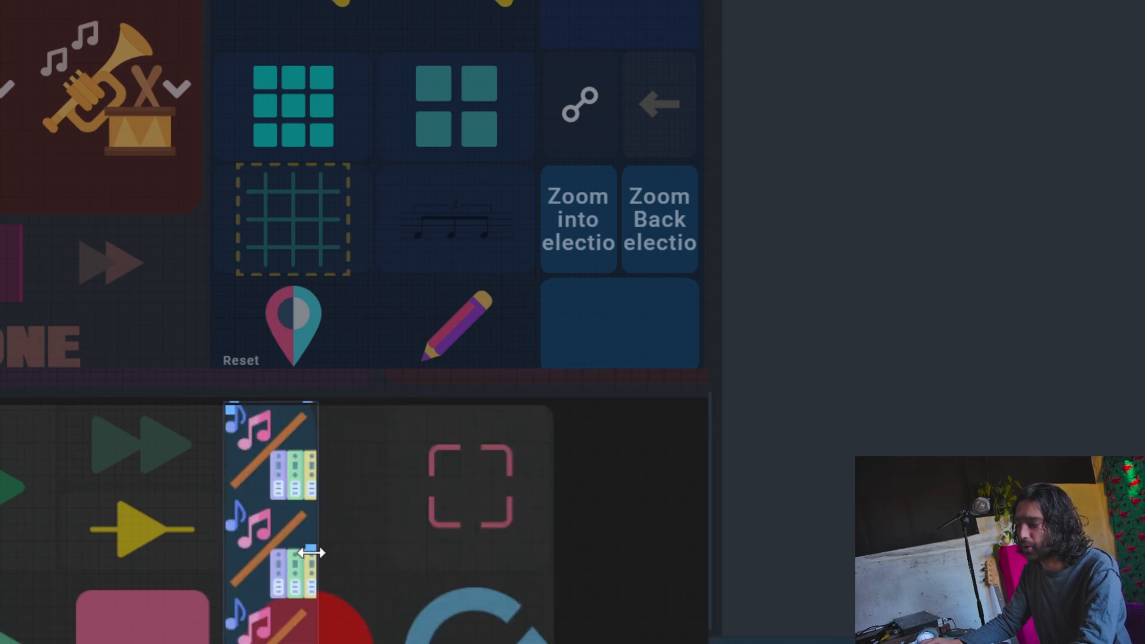
left_click_drag(311, 553, 469, 559)
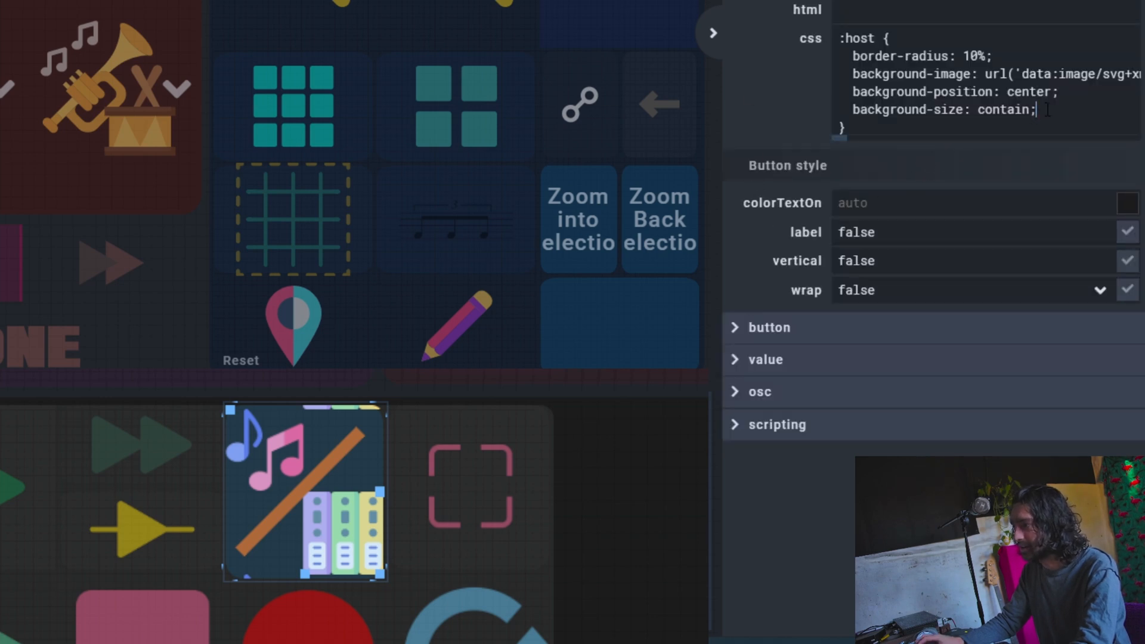
Step: Add the line background-repeat: no-repeat; below background-size in the ClipDevice button's CSS
key("Return")
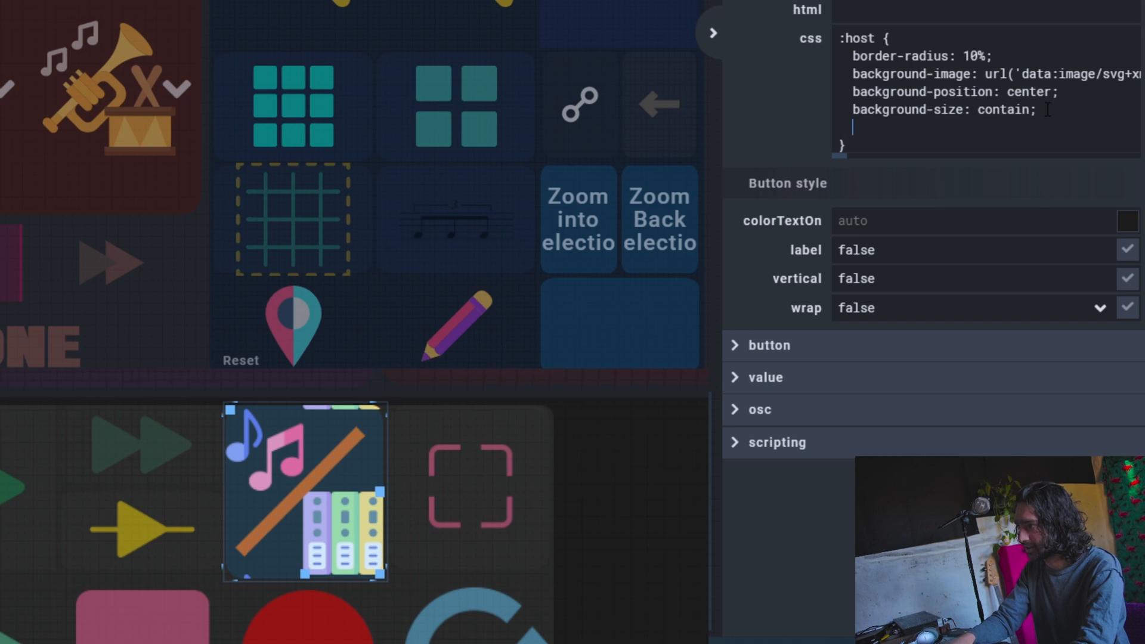
type("bac")
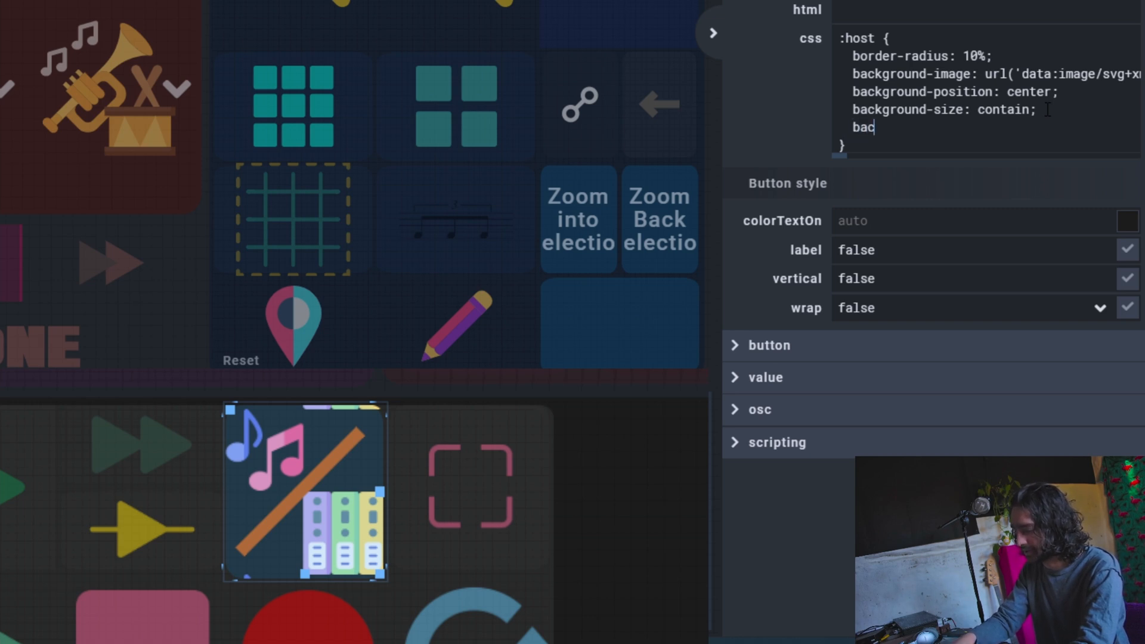
type("kground")
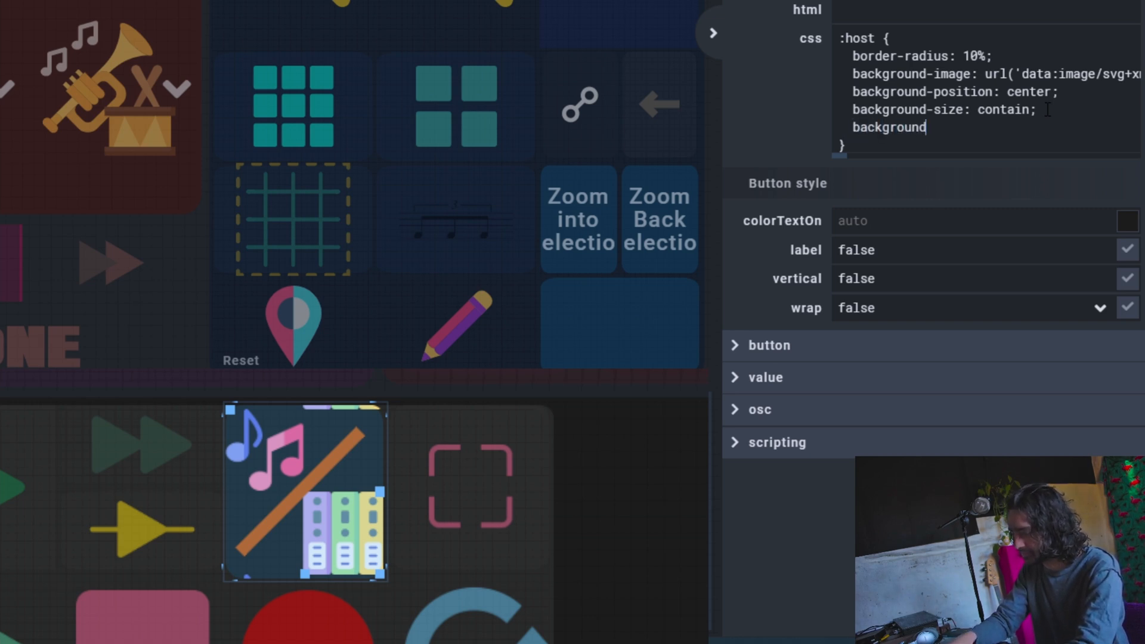
type("-repeat")
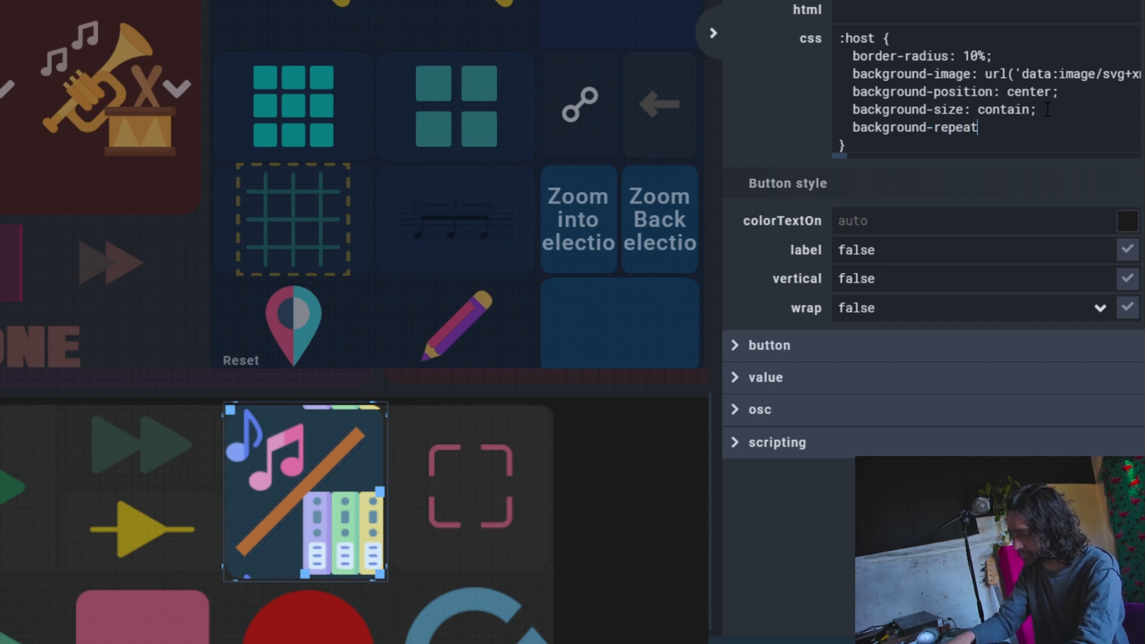
type(": ")
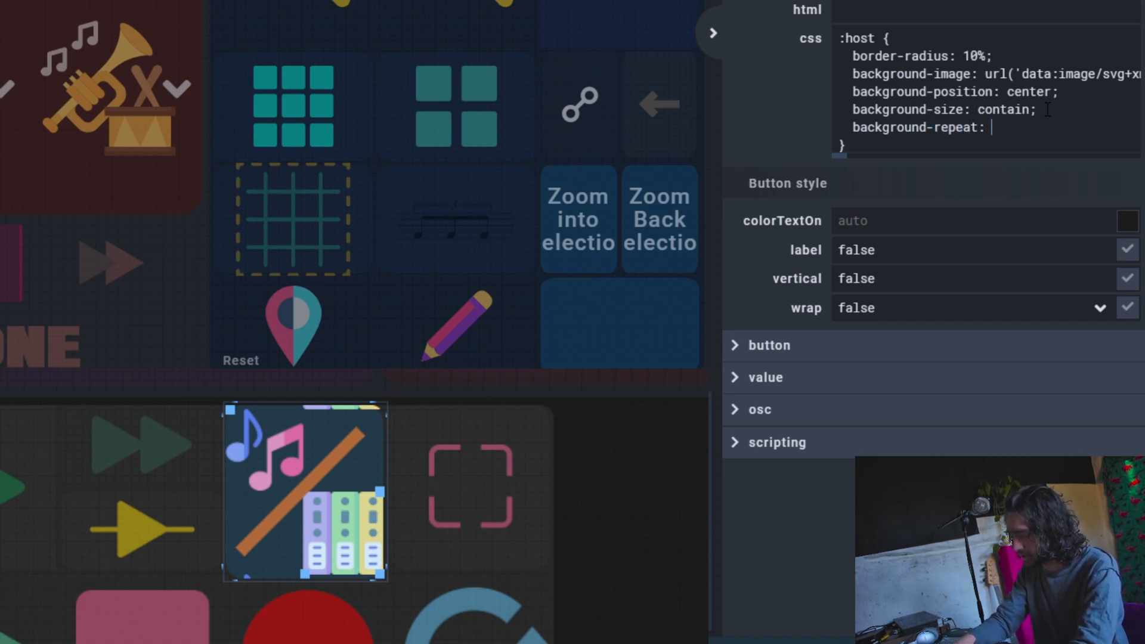
type("no-repeat")
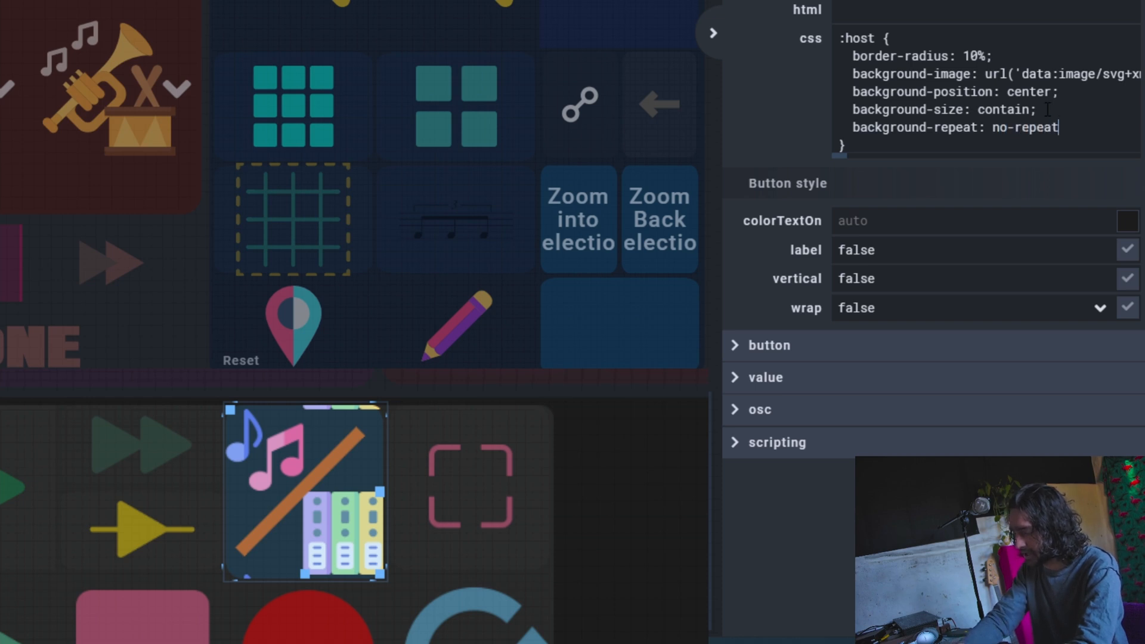
type(";")
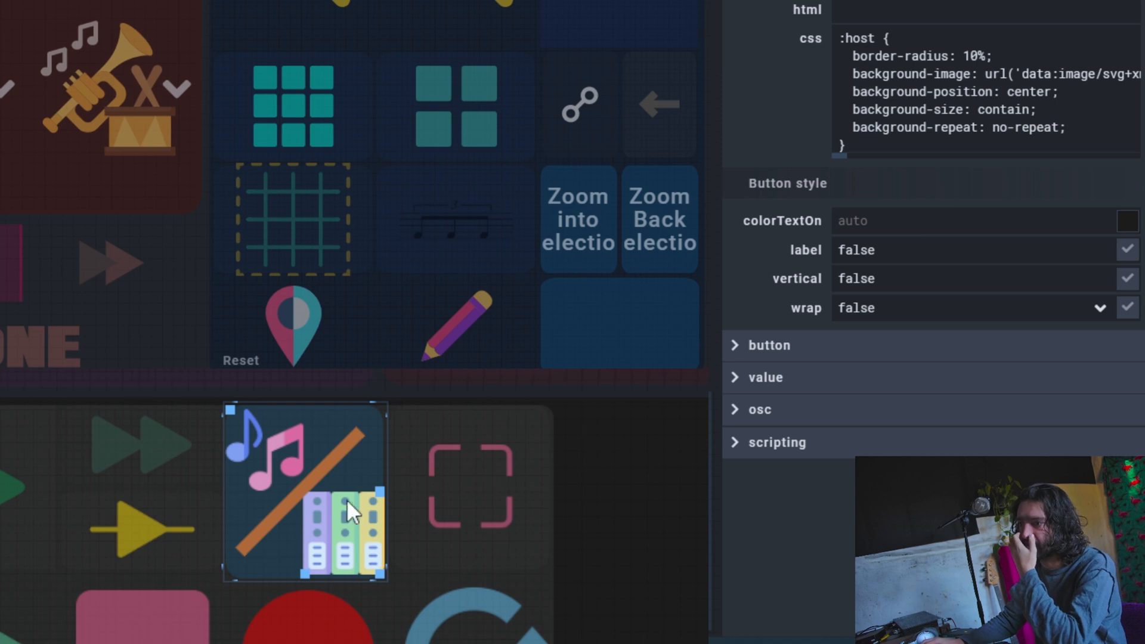
Step: Stretch and narrow the ClipDevice button to test its non-repeating background, and undo the resizes
left_click_drag(380, 494, 618, 511)
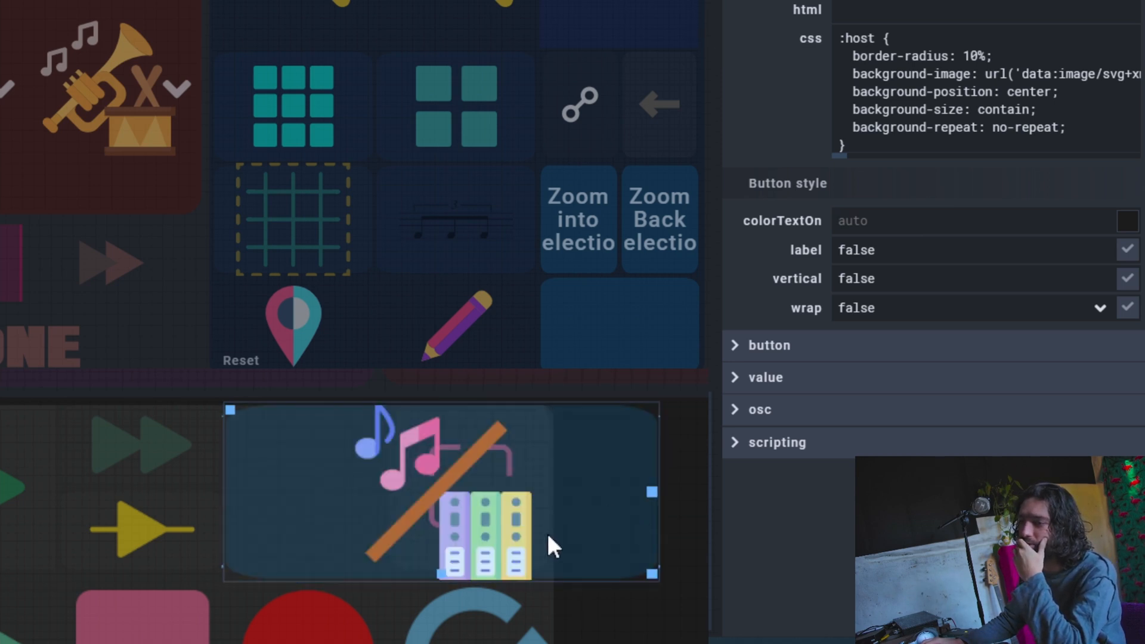
left_click_drag(444, 576, 445, 643)
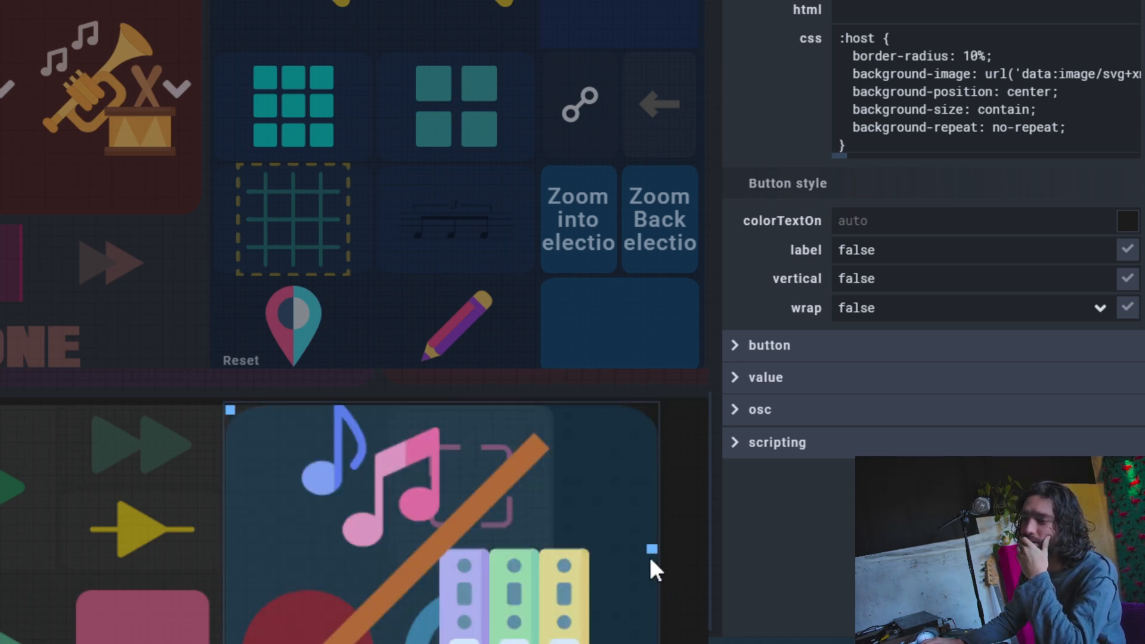
left_click_drag(652, 549, 399, 567)
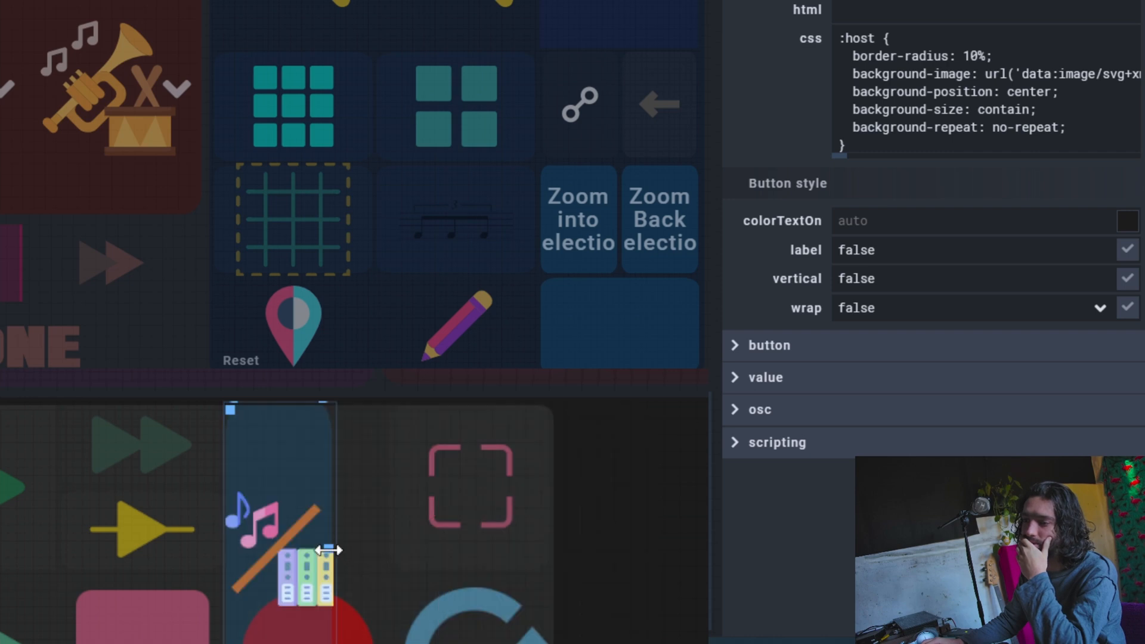
key("ctrl+z")
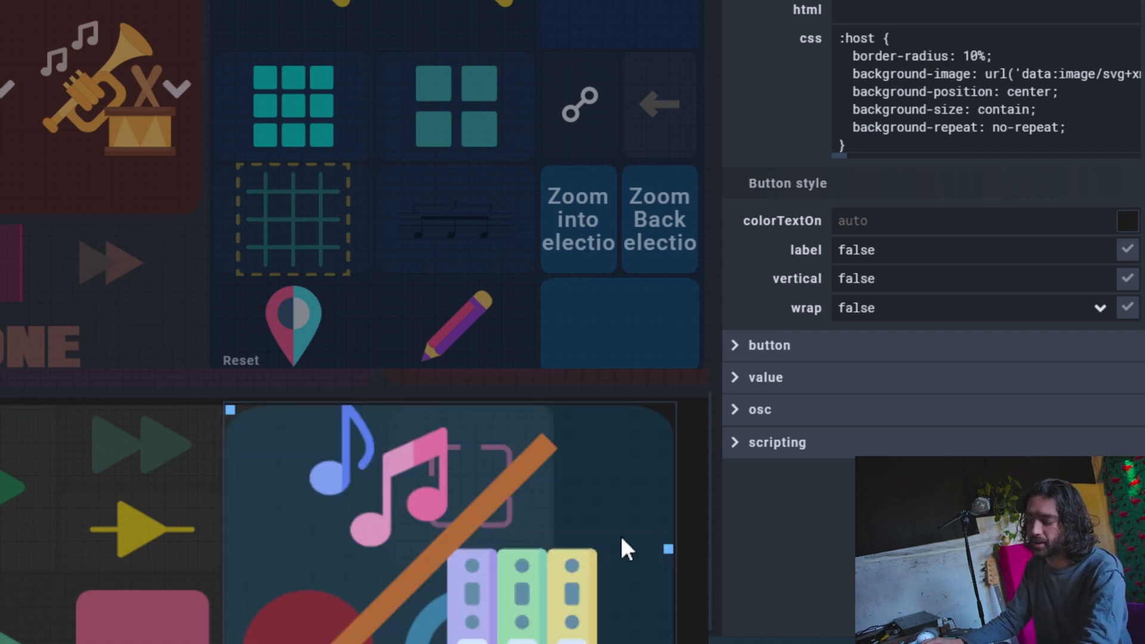
key("ctrl+z")
key("ctrl+z")
key("ctrl+z")
key("ctrl+z")
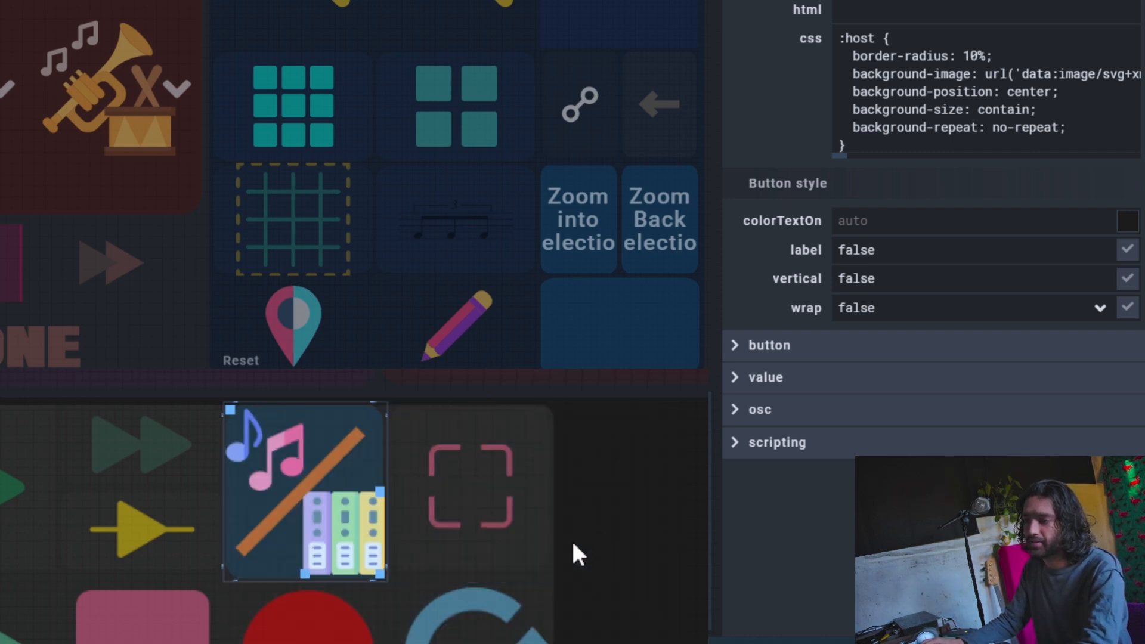
left_click(366, 627)
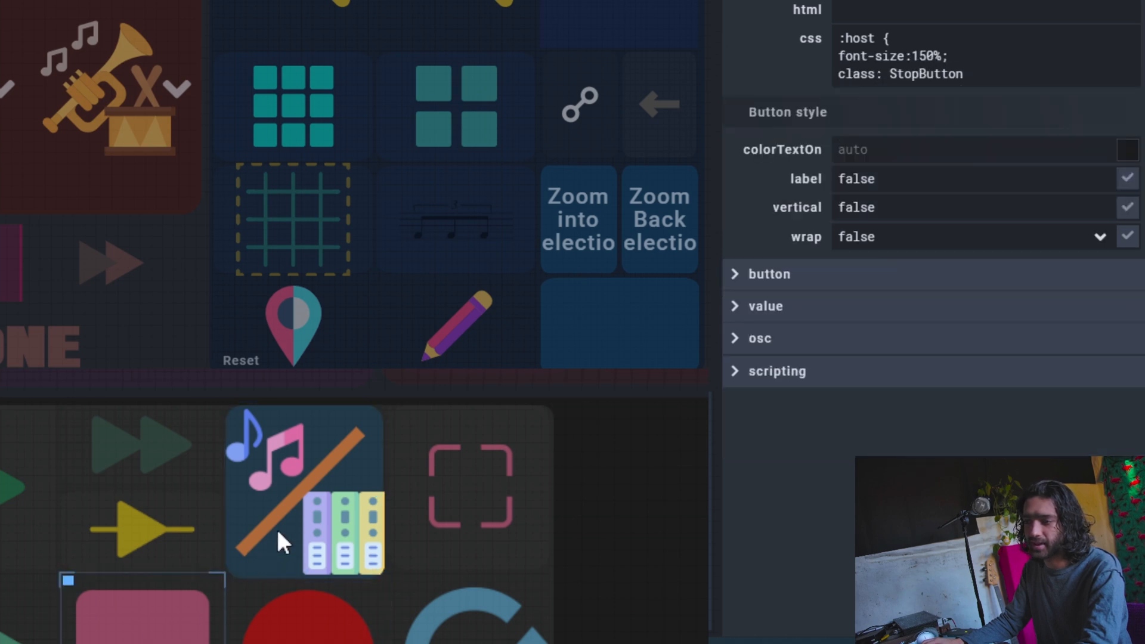
left_click(277, 527)
left_click(331, 618)
key("ctrl+z")
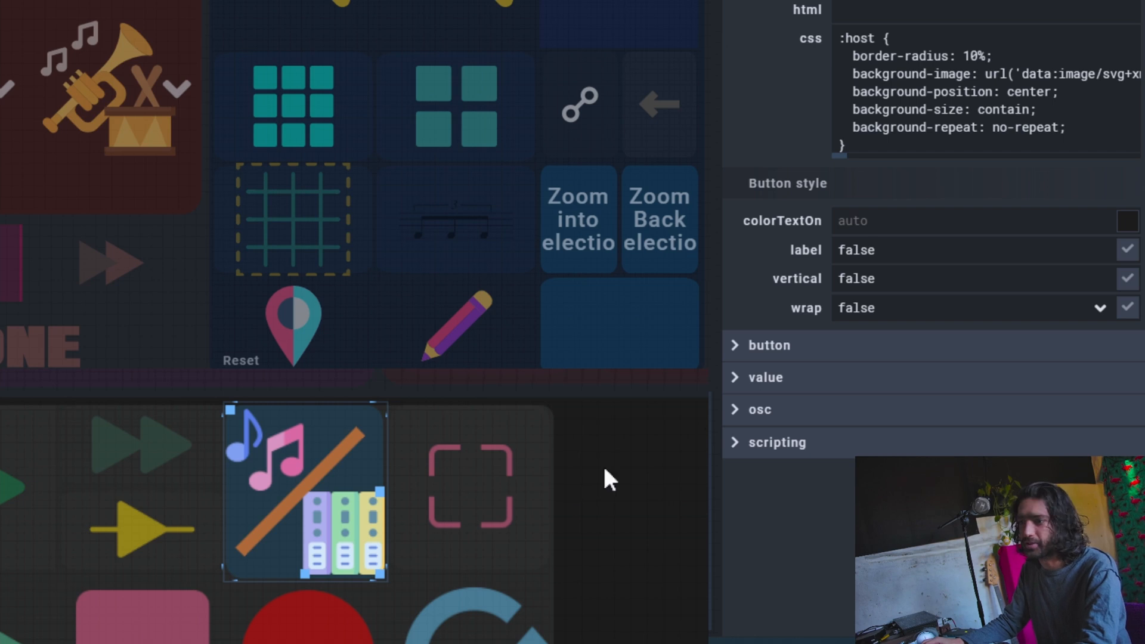
Step: Select the capture frame and ClipDevice buttons together and apply the colorFill rgba(255,255,255,0.15) to both
left_click(593, 516)
left_click(513, 525)
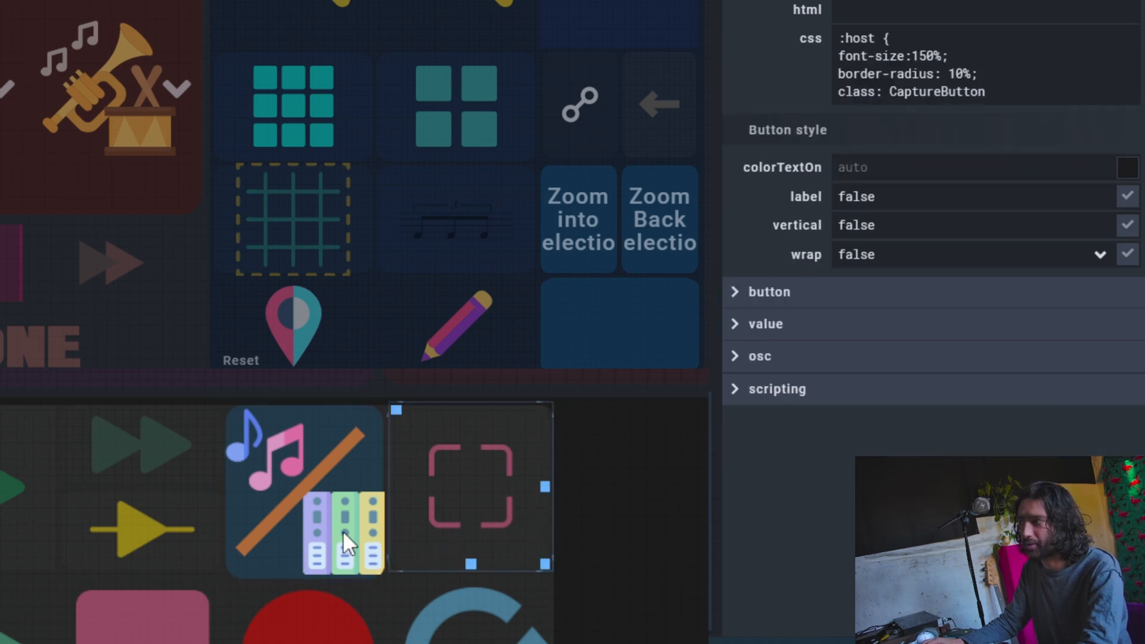
left_click(222, 524)
left_click(499, 508)
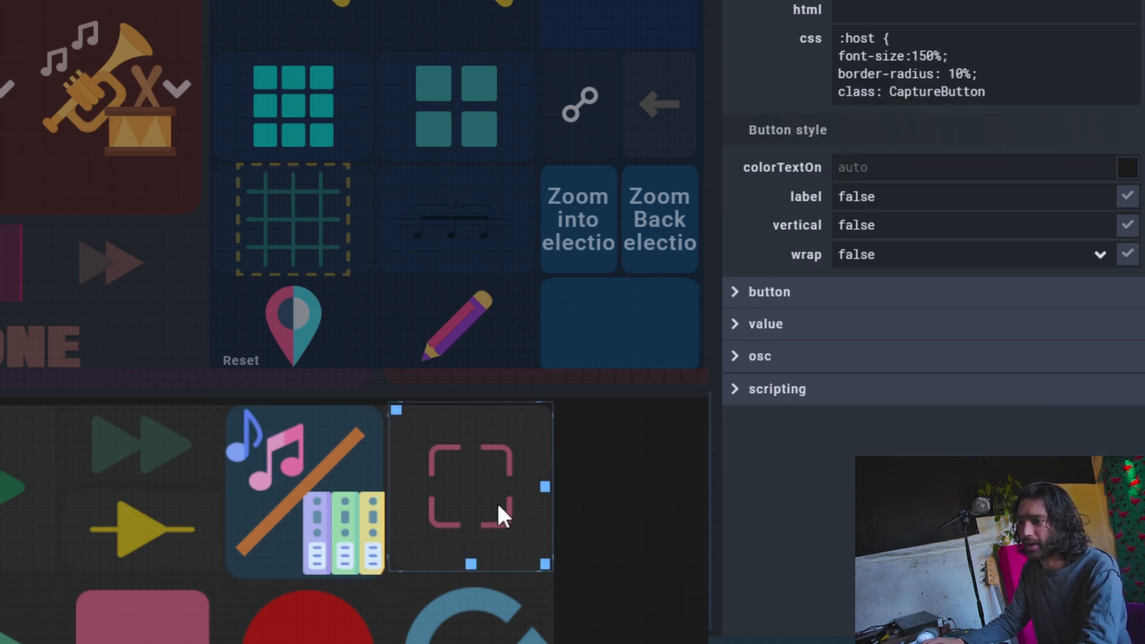
left_click(346, 516)
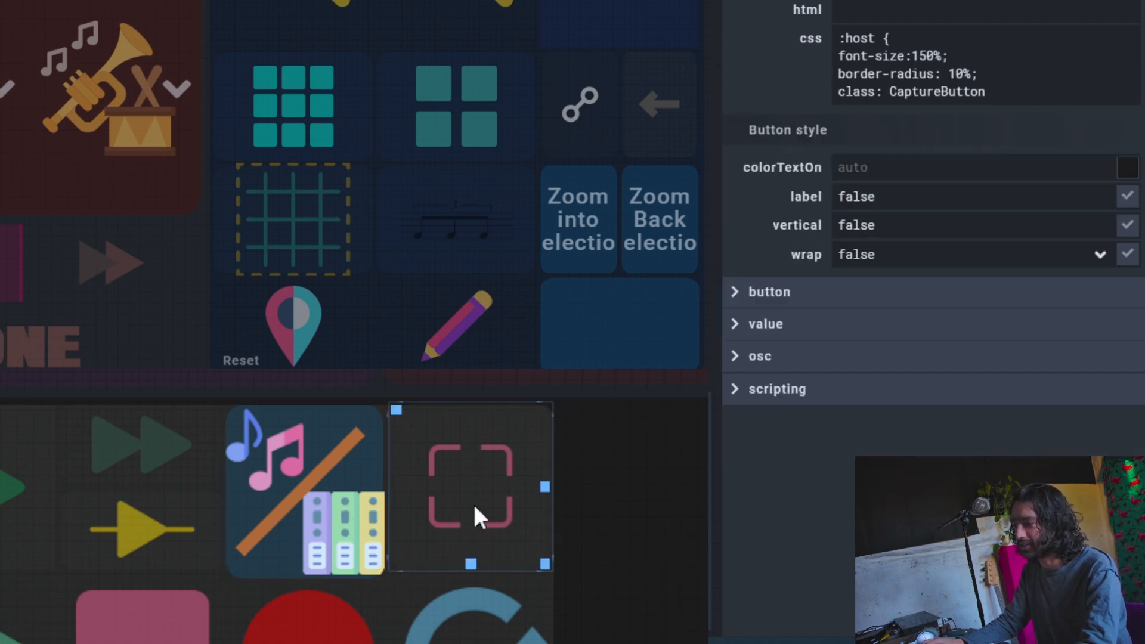
left_click(338, 504, "ctrl")
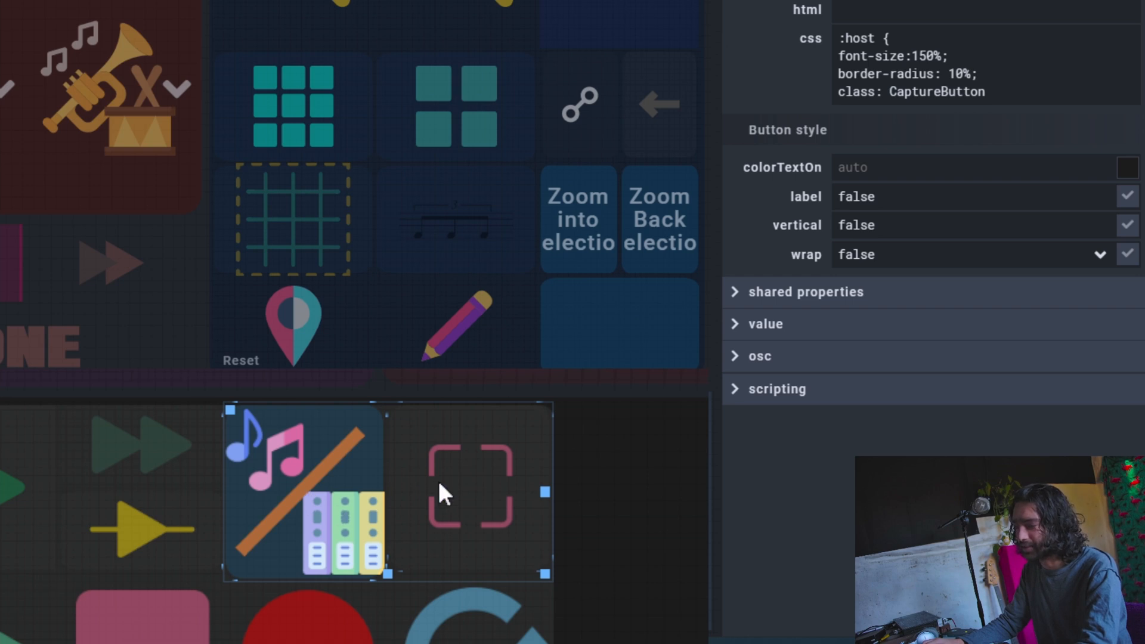
scroll(930, 239, "up", 3)
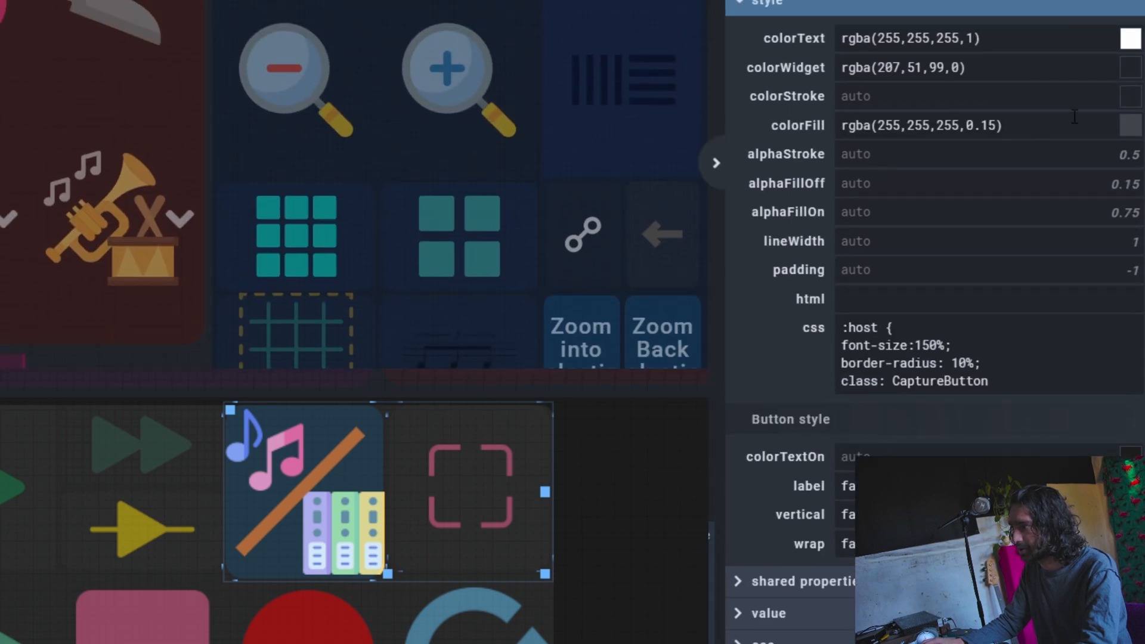
left_click(1060, 114)
key("Return")
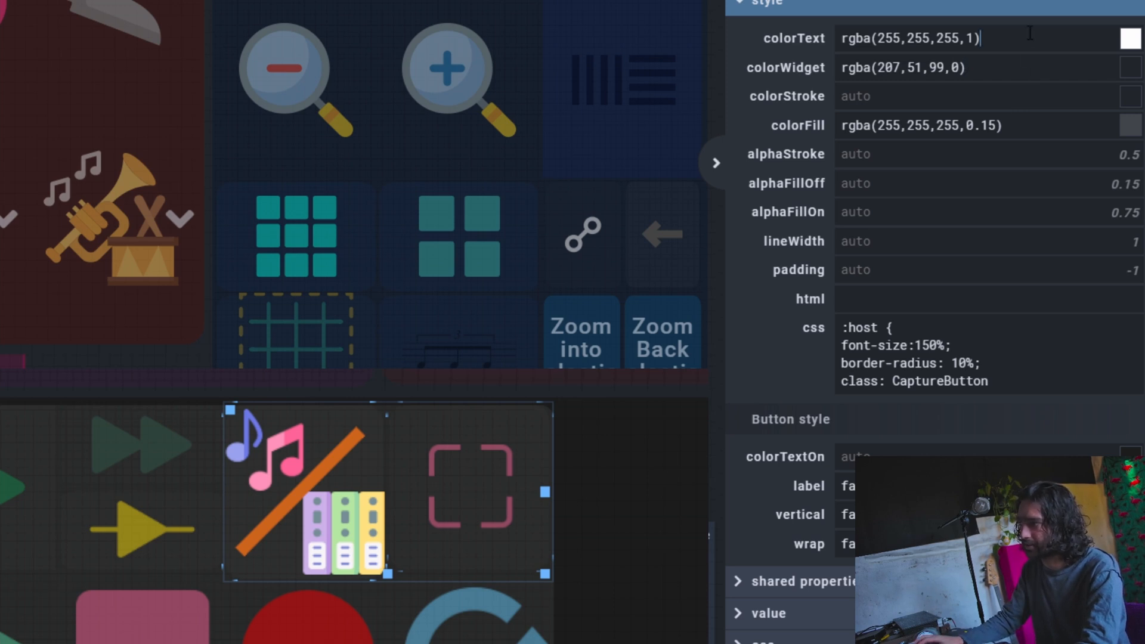
Step: Add the line opacity: 0.5; below background-repeat in the ClipDevice button's CSS
left_click(181, 527)
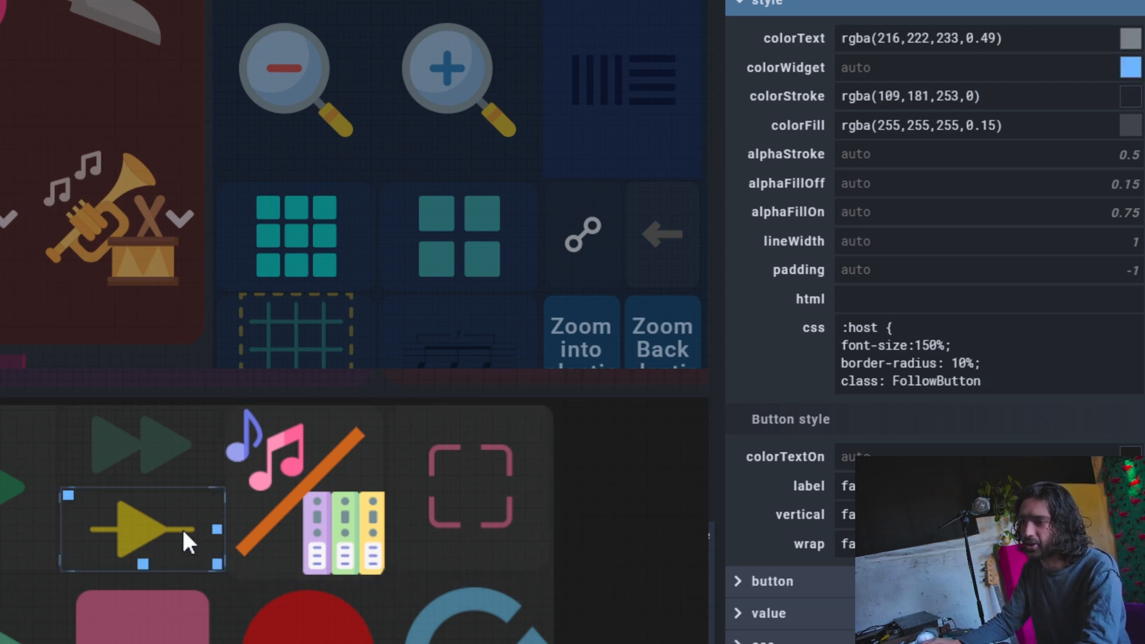
left_click(315, 513)
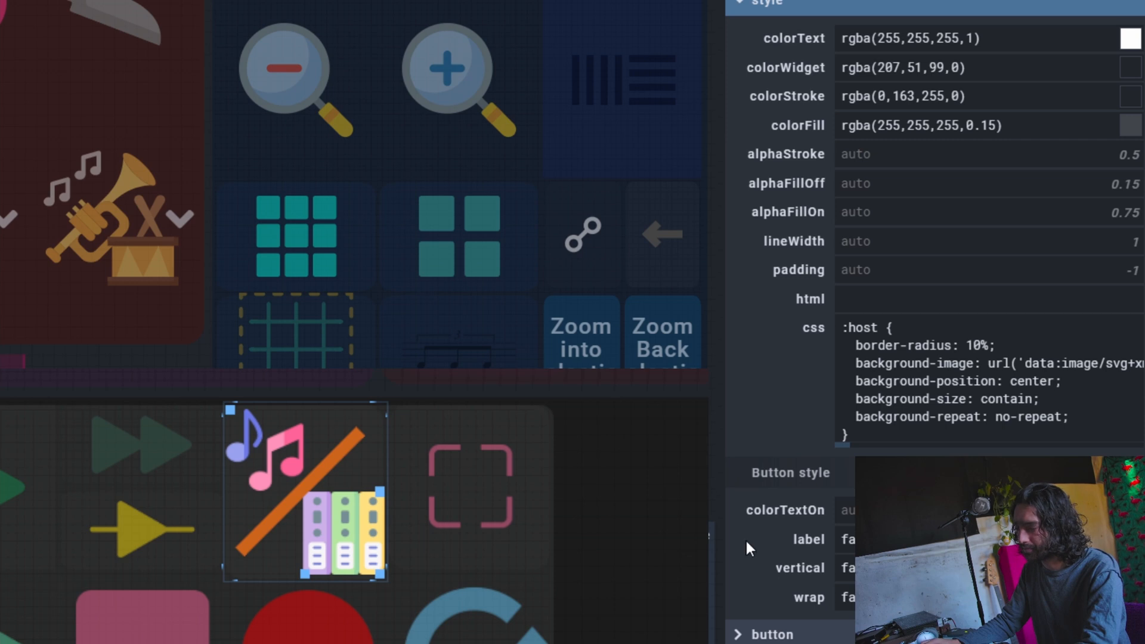
left_click(1083, 419)
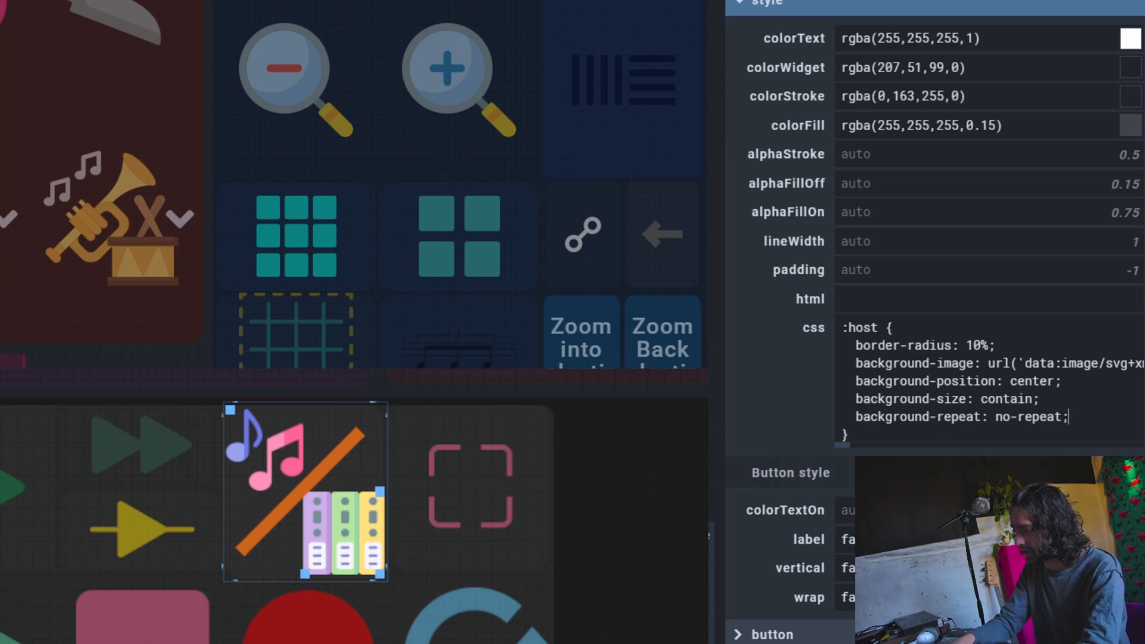
key("Return")
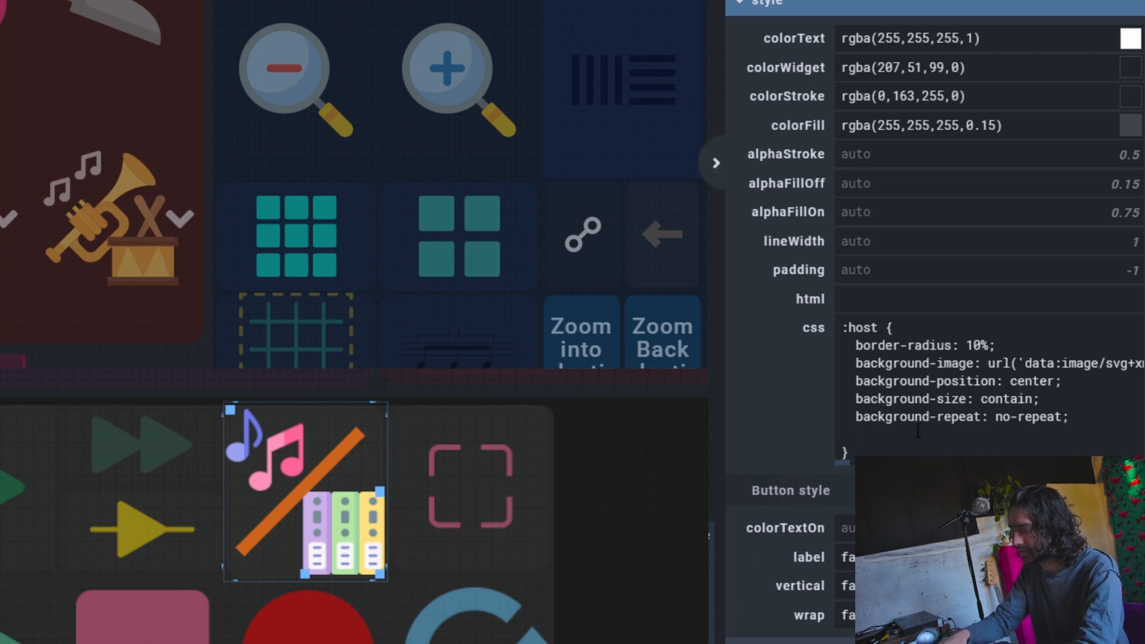
type("opacity")
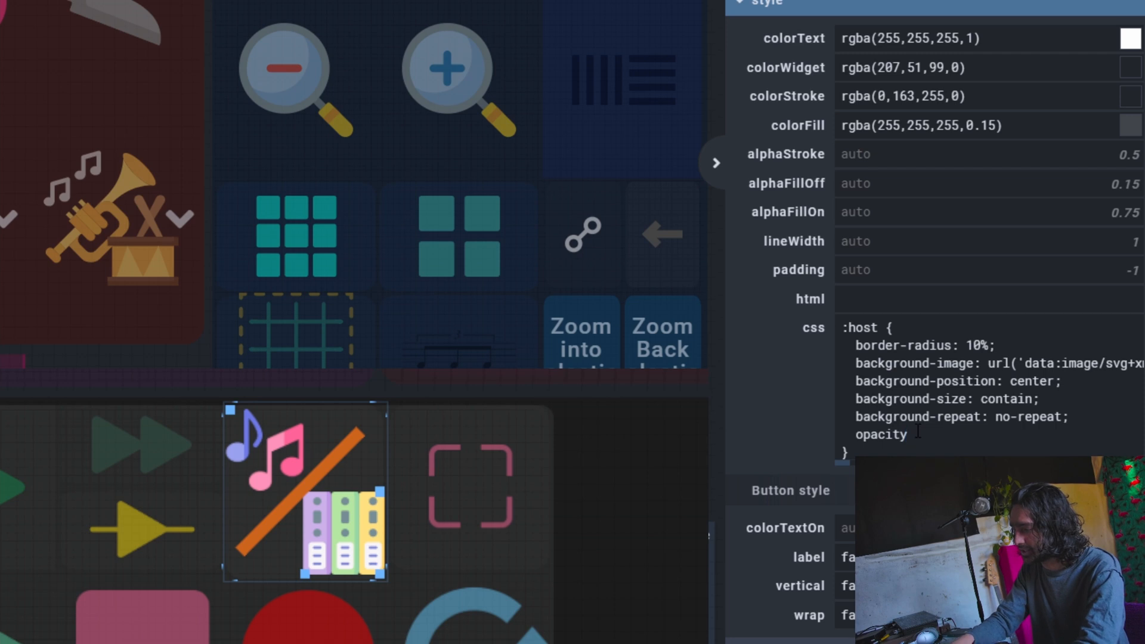
type(": ")
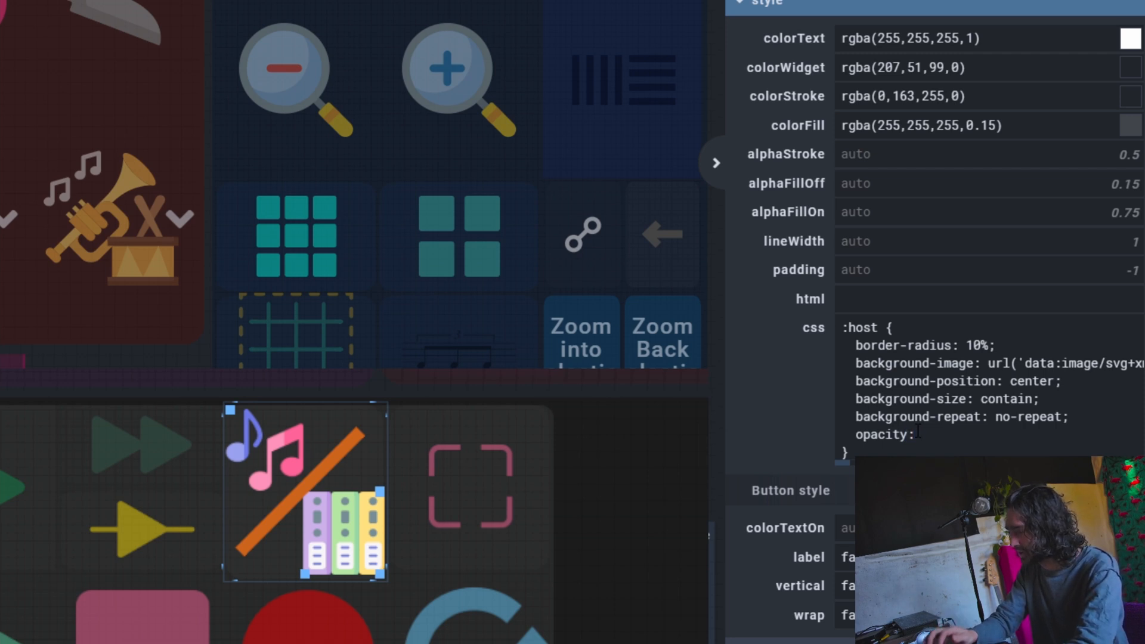
type("0,")
key("BackSpace")
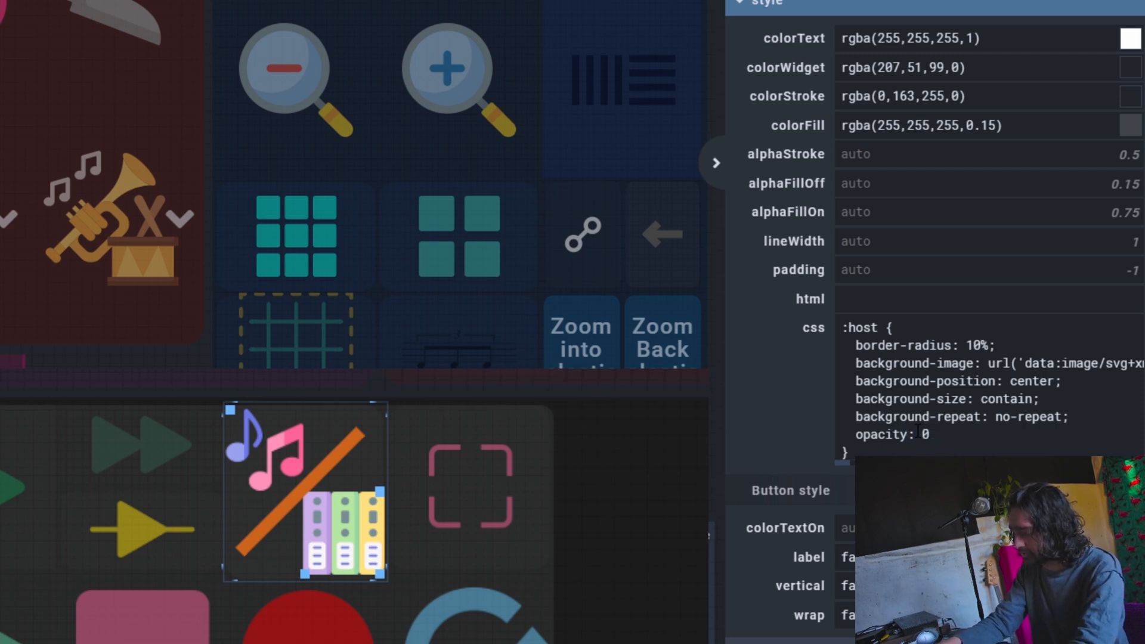
type(".5;")
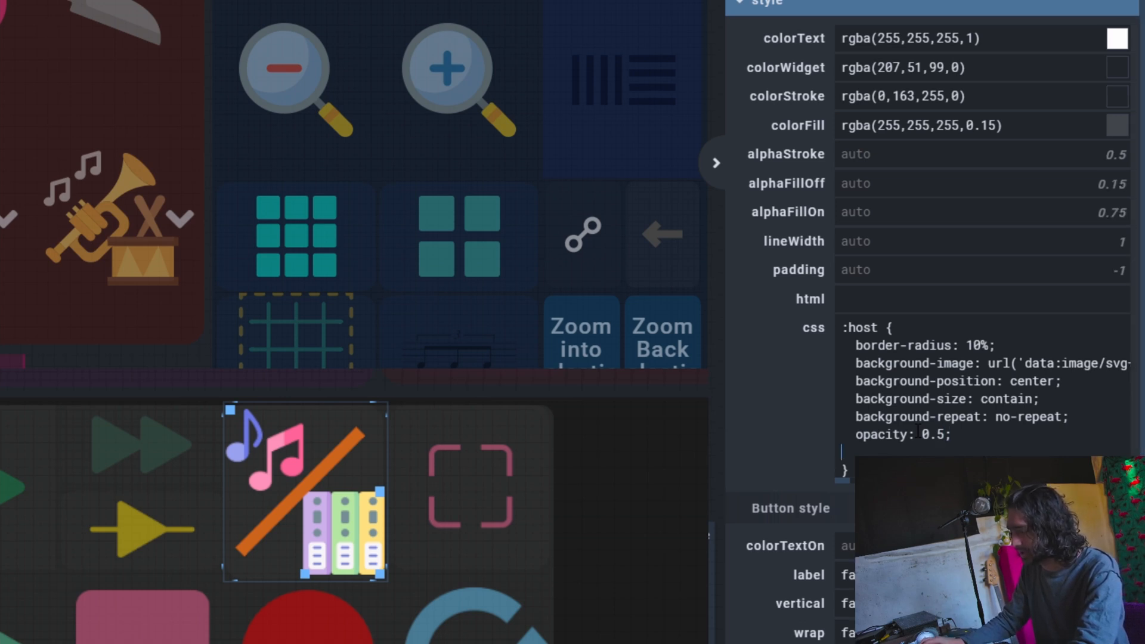
key("ctrl+Return")
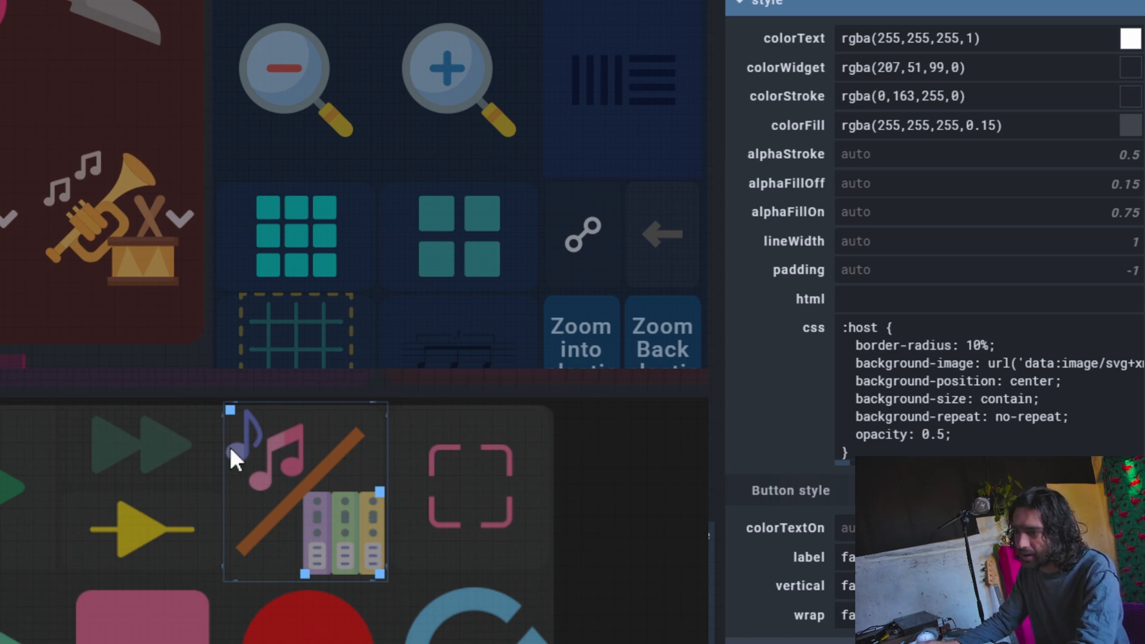
Step: Add the line background-clip: border-box below opacity in the ClipDevice button's CSS
left_click(467, 481)
left_click(349, 489)
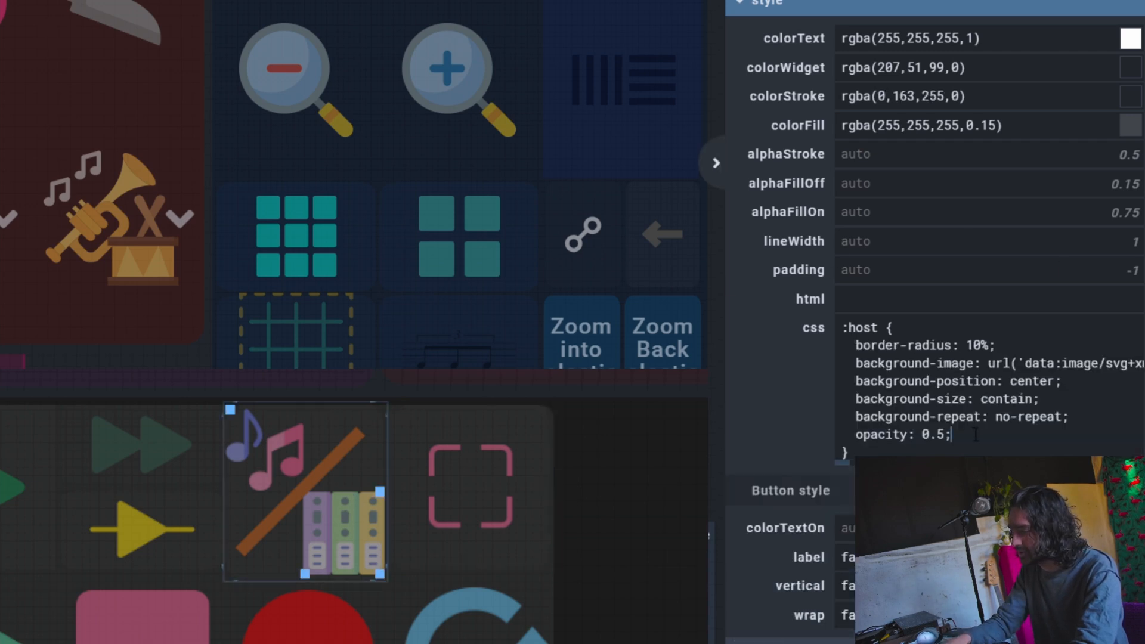
key("Return")
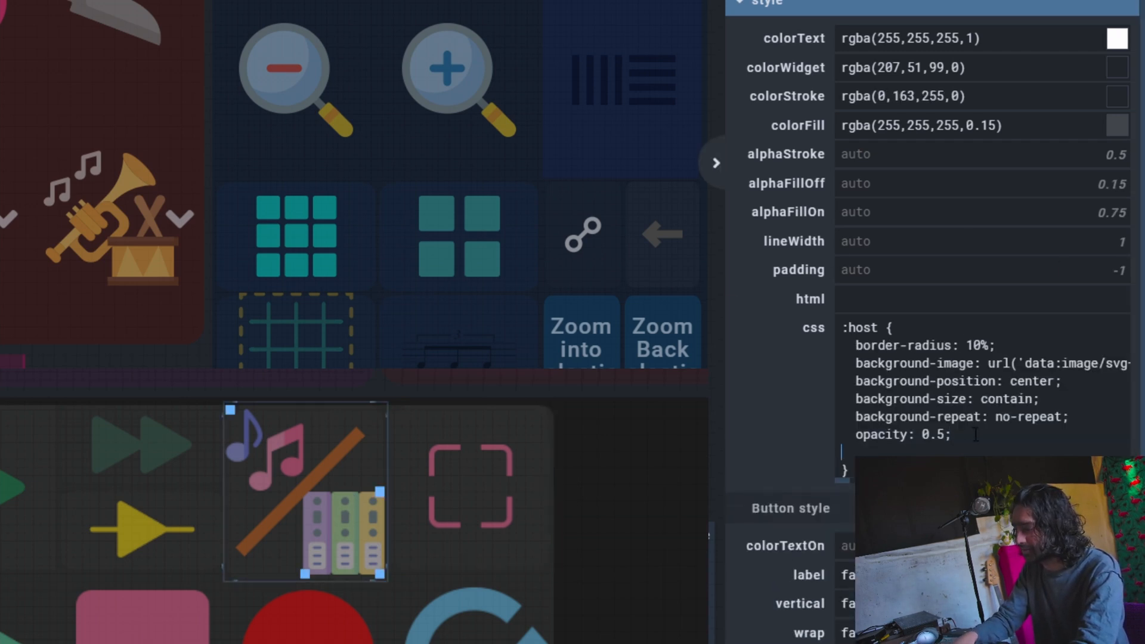
type("backgrou")
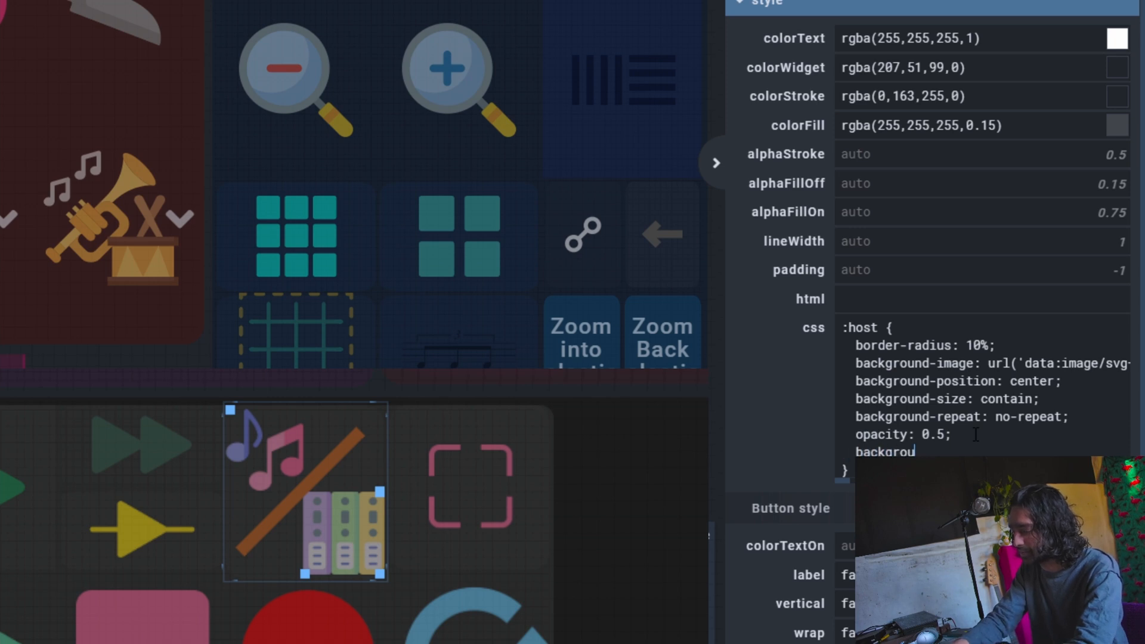
type("nd-cl")
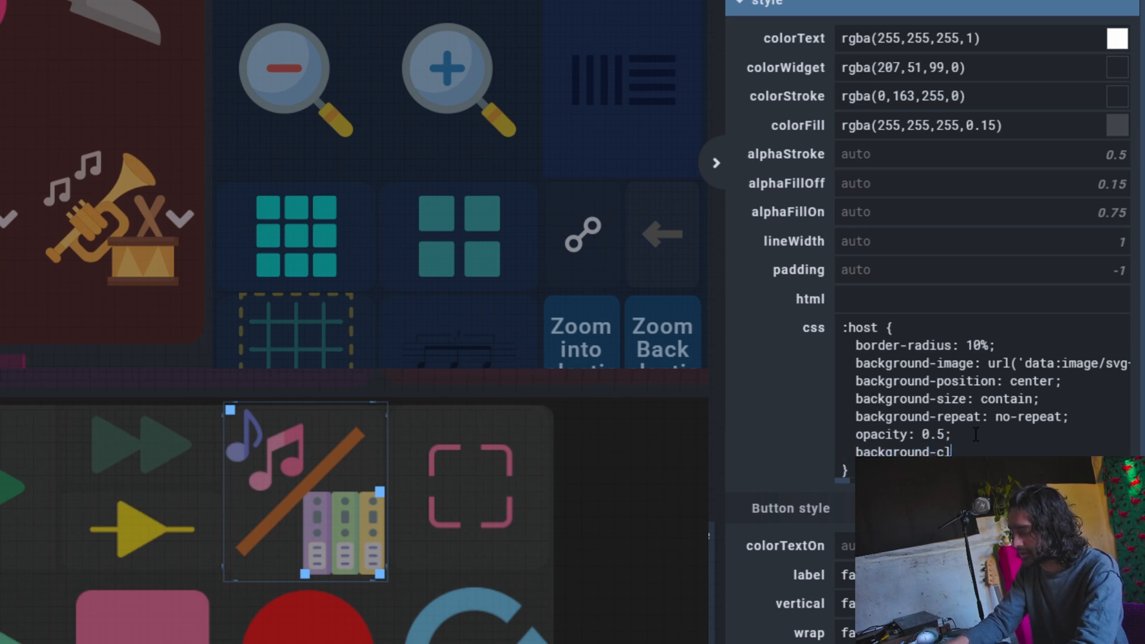
type("ip: b")
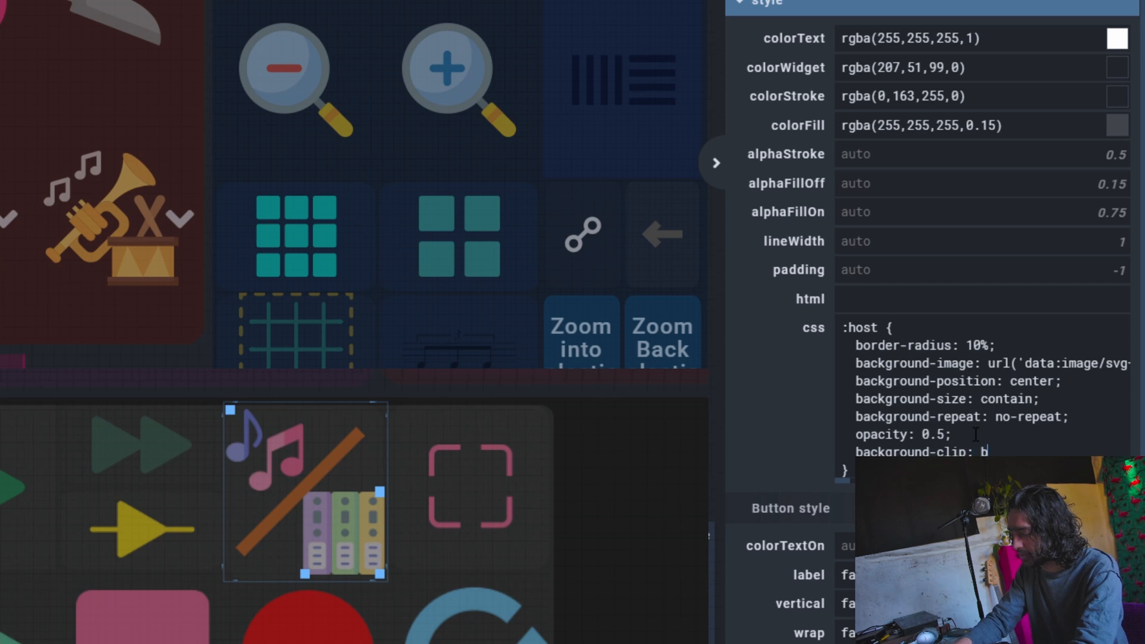
type("order-box")
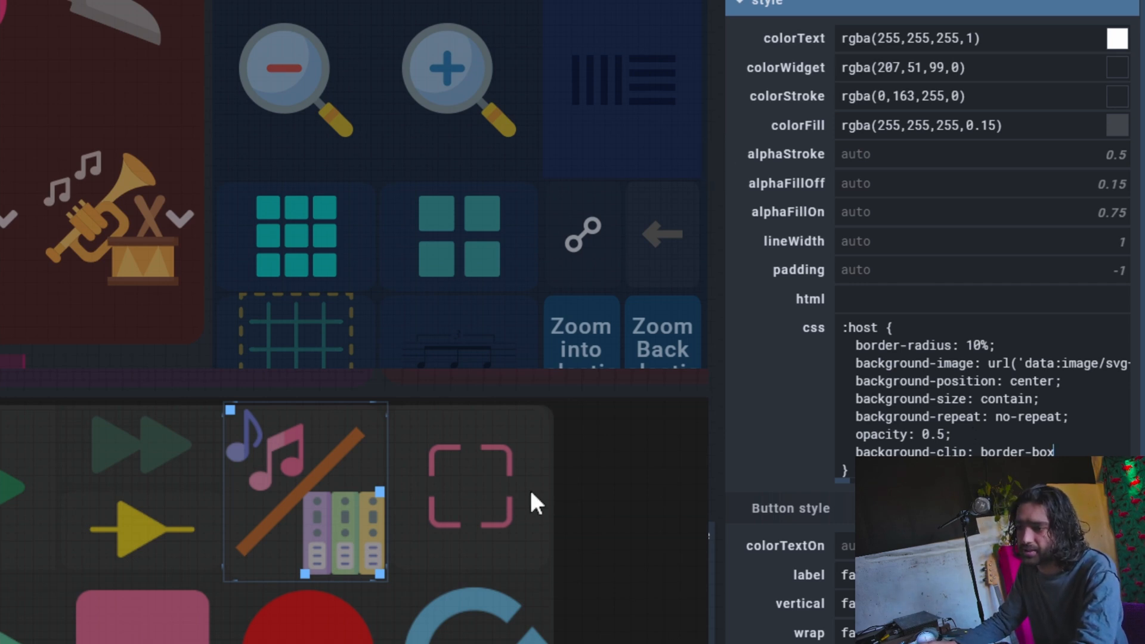
Step: Test the widened ClipDevice button with and without its background-clip line, restoring the line and narrowing the button back beside the capture frame button
left_click(515, 513)
left_click(382, 545)
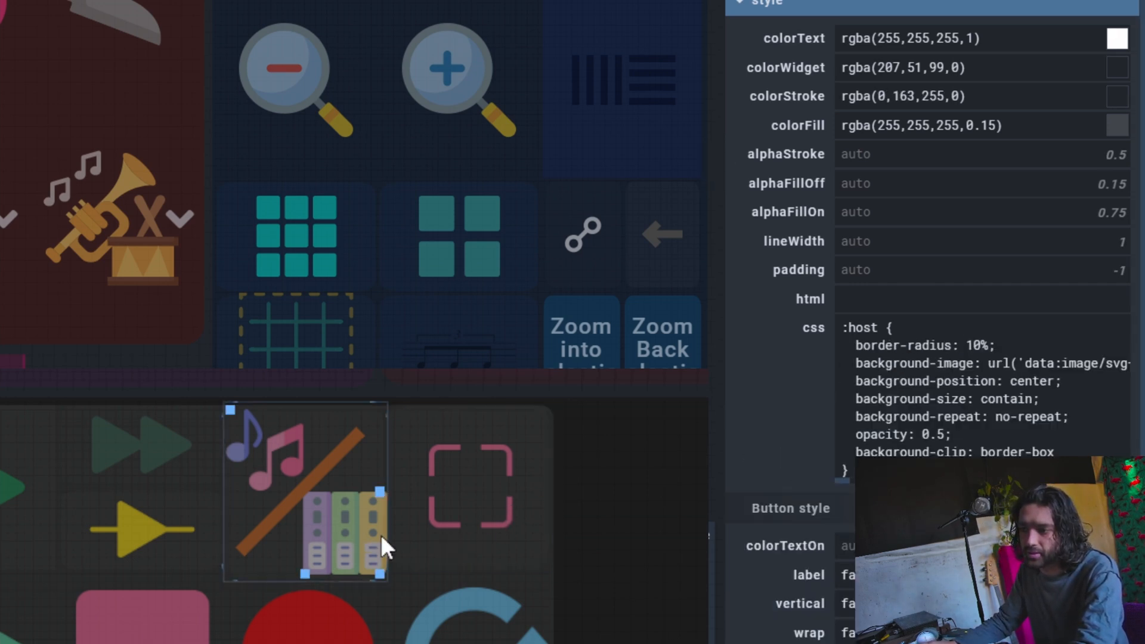
left_click_drag(394, 503, 540, 518)
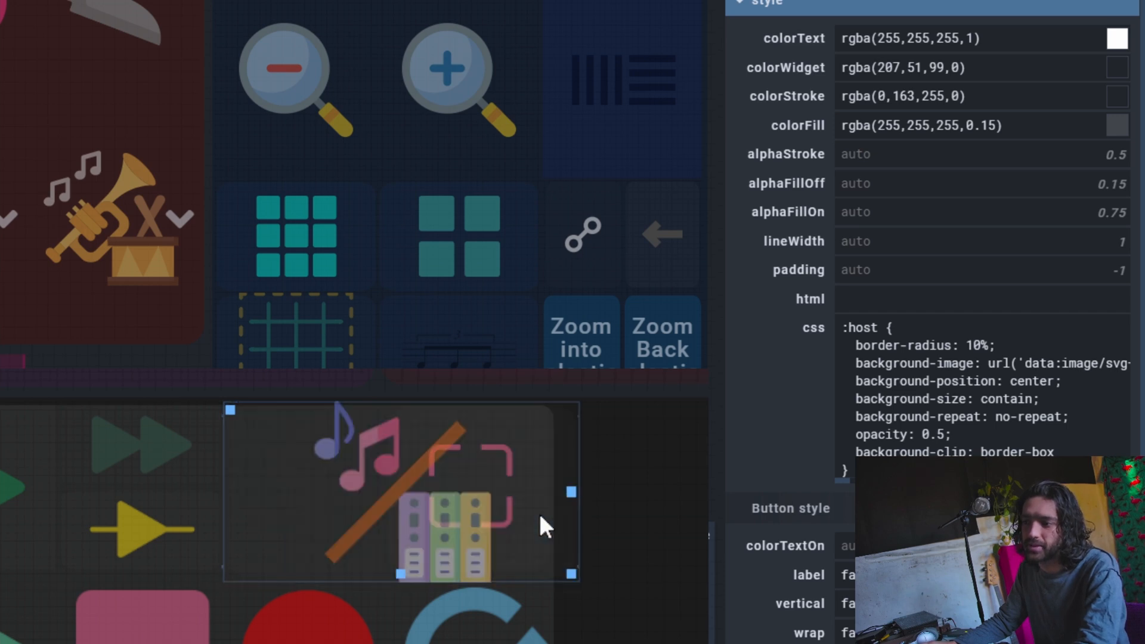
left_click_drag(1054, 451, 974, 442)
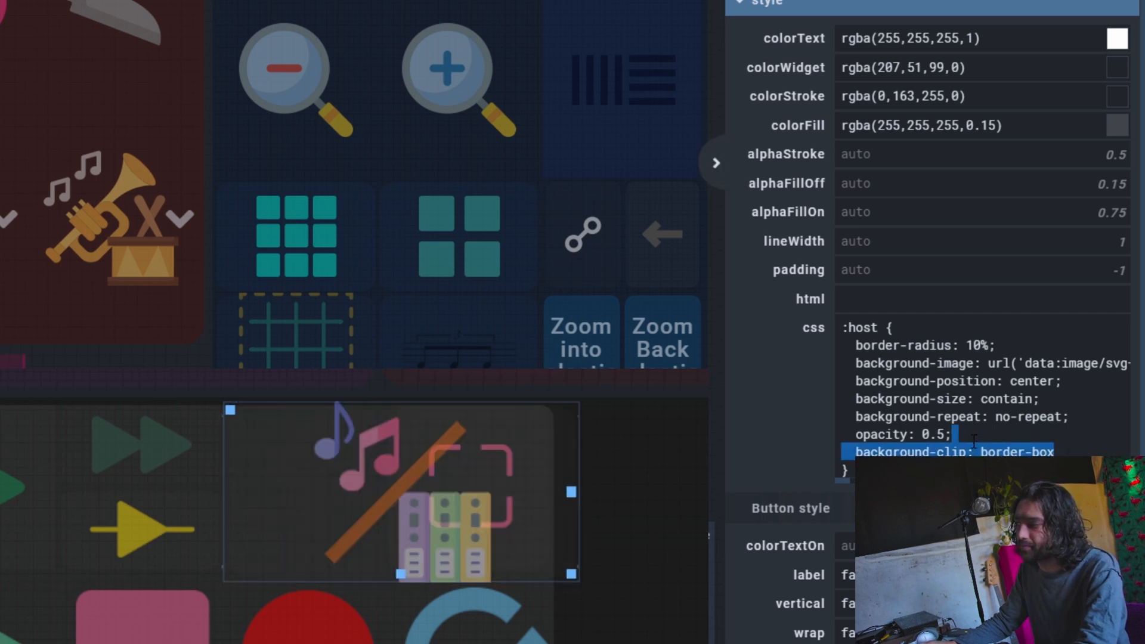
key("BackSpace")
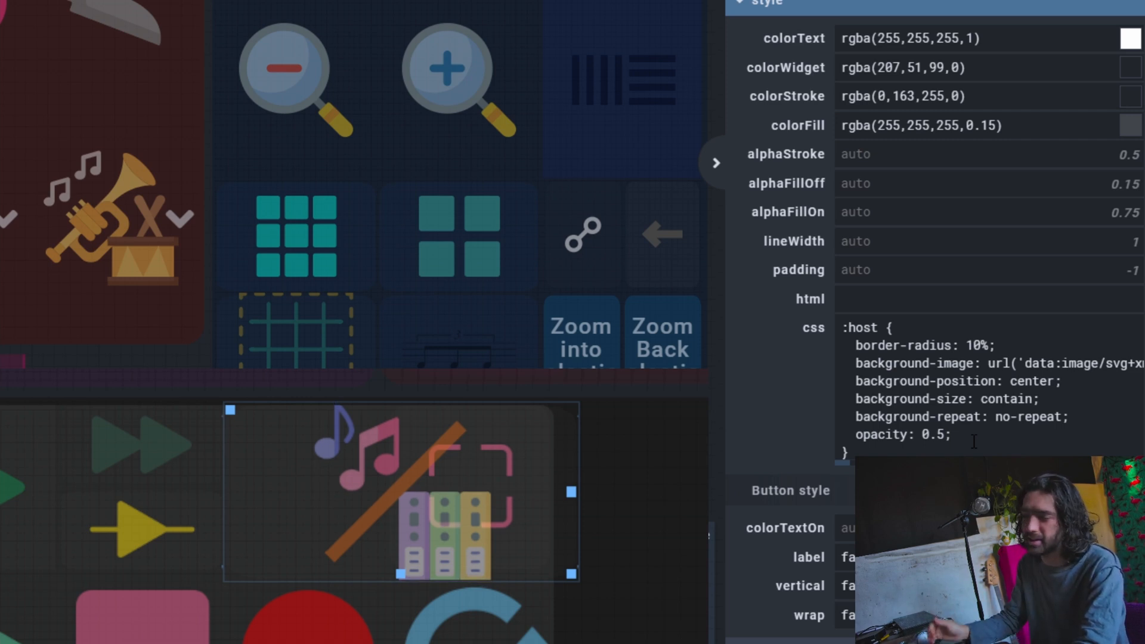
key("ctrl+z")
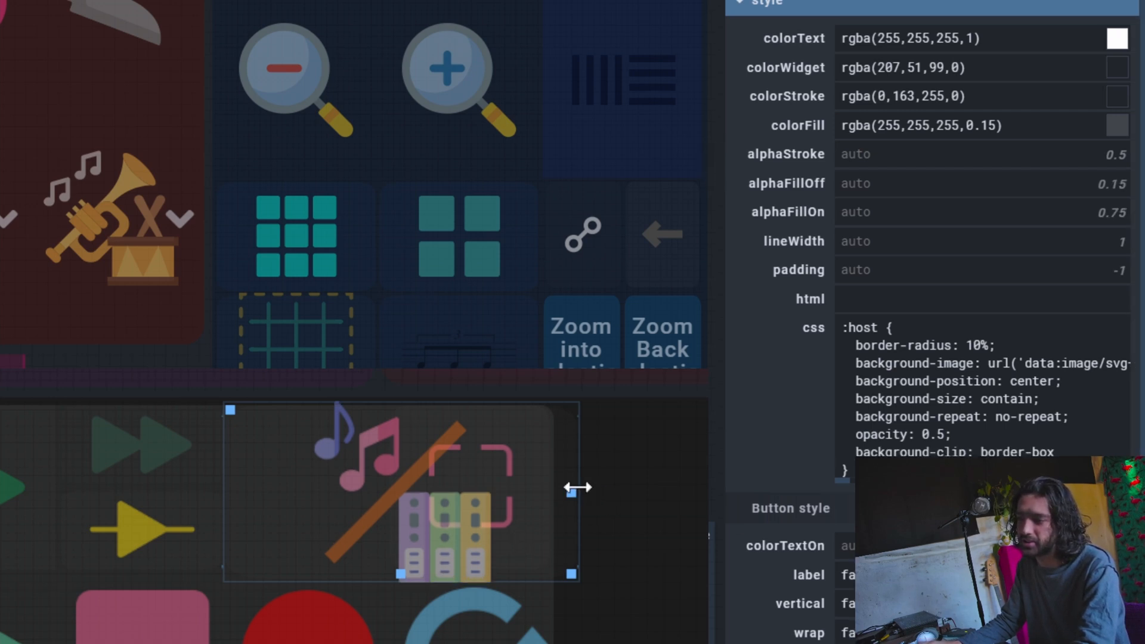
left_click_drag(573, 490, 423, 486)
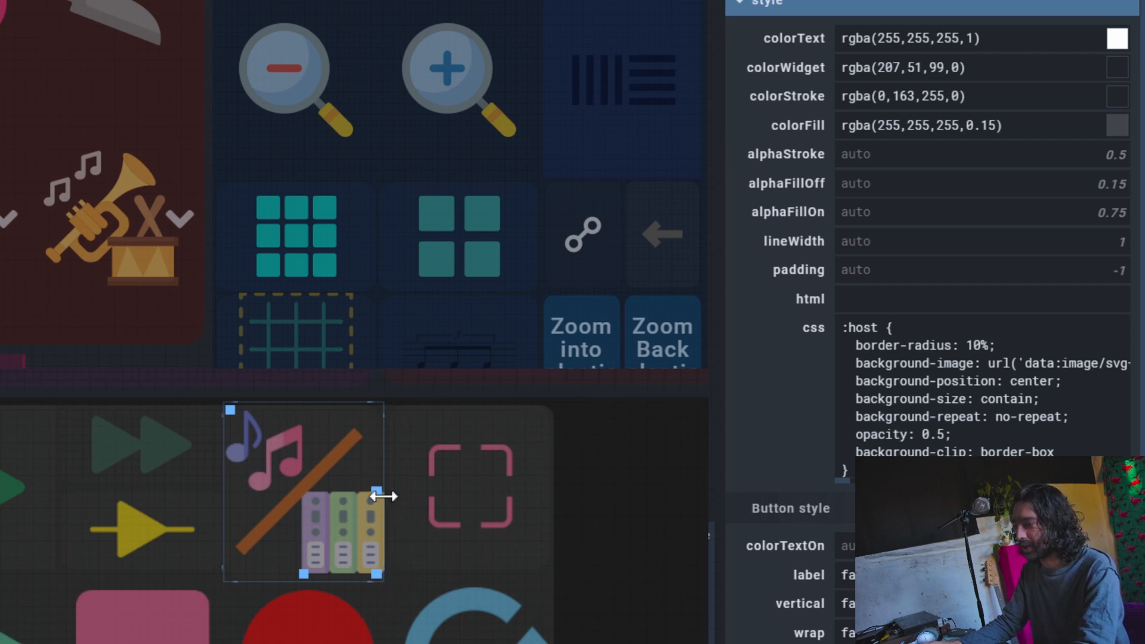
mouse_move(383, 496)
left_mouse_down()
mouse_move(396, 496)
mouse_move(392, 513)
left_mouse_up()
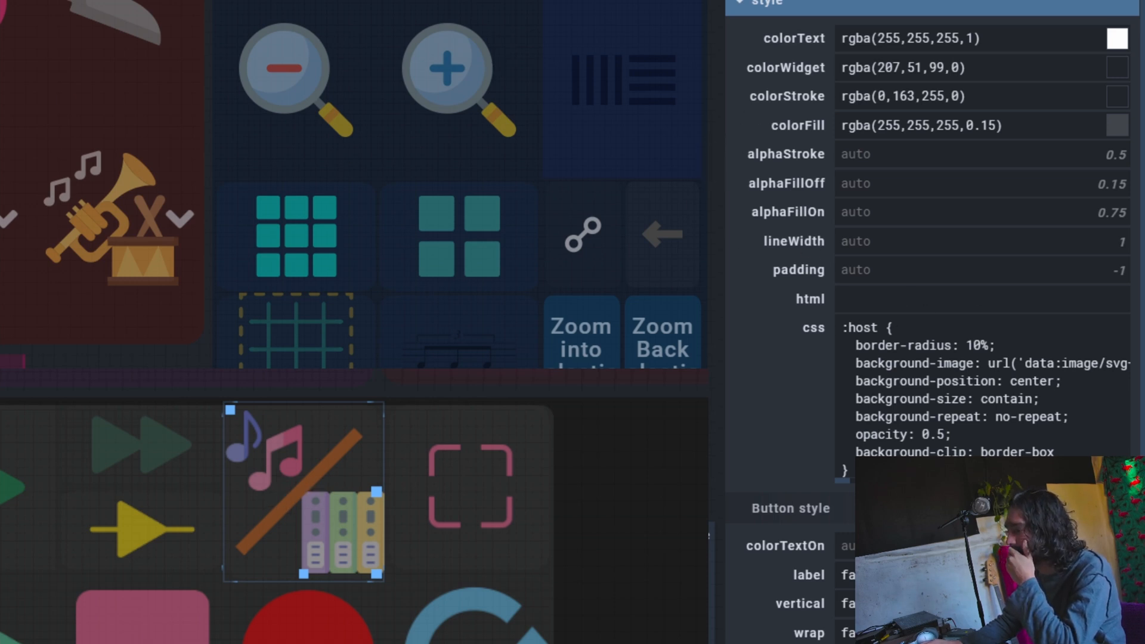
Step: Set background-size to 80% in the ClipDevice button's CSS
scroll(844, 229, "down", 1)
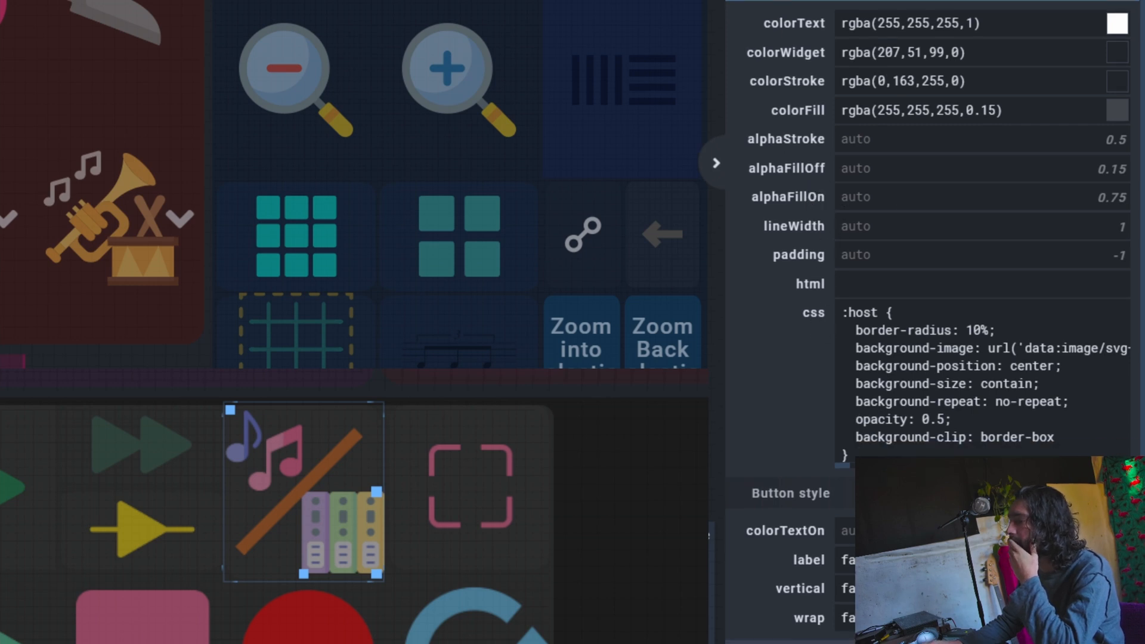
scroll(930, 322, "down", 3)
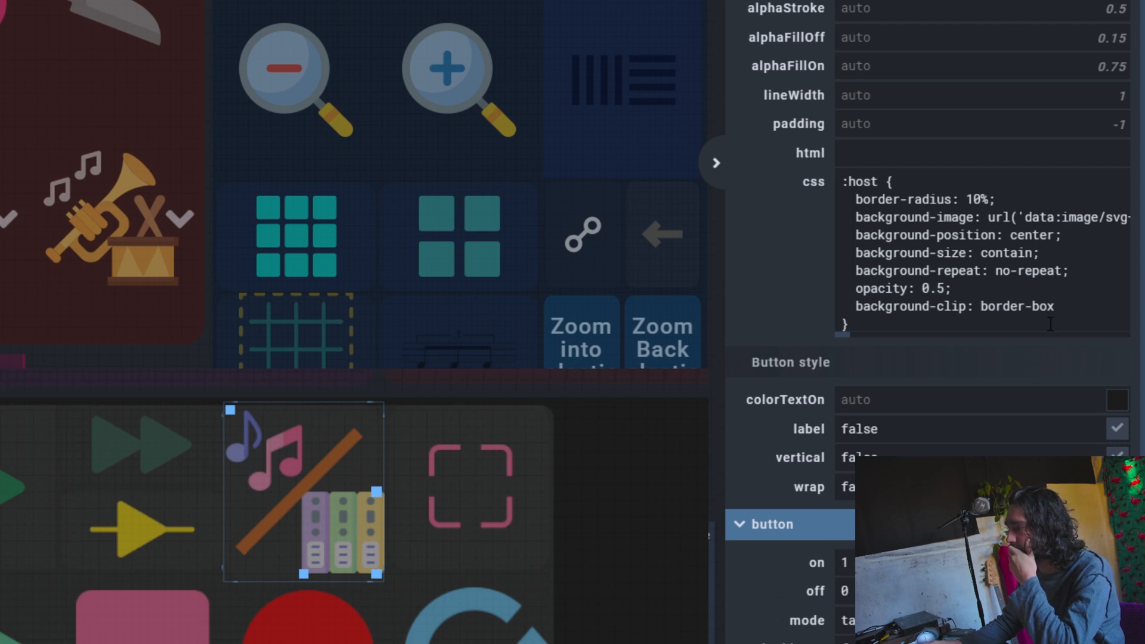
double_click(1006, 254)
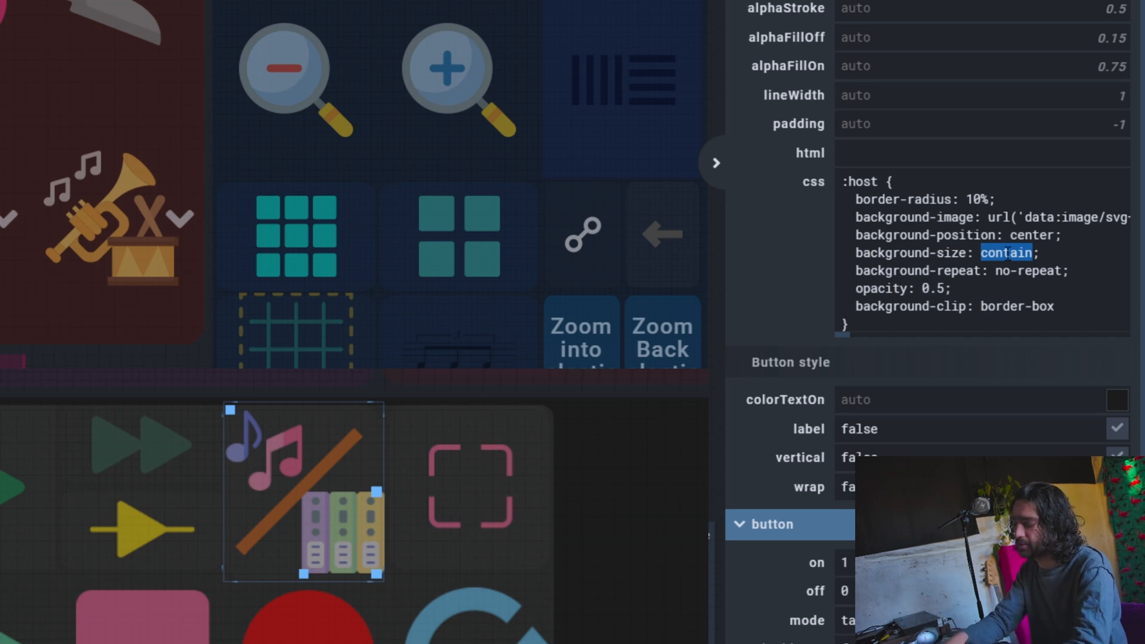
type("80%")
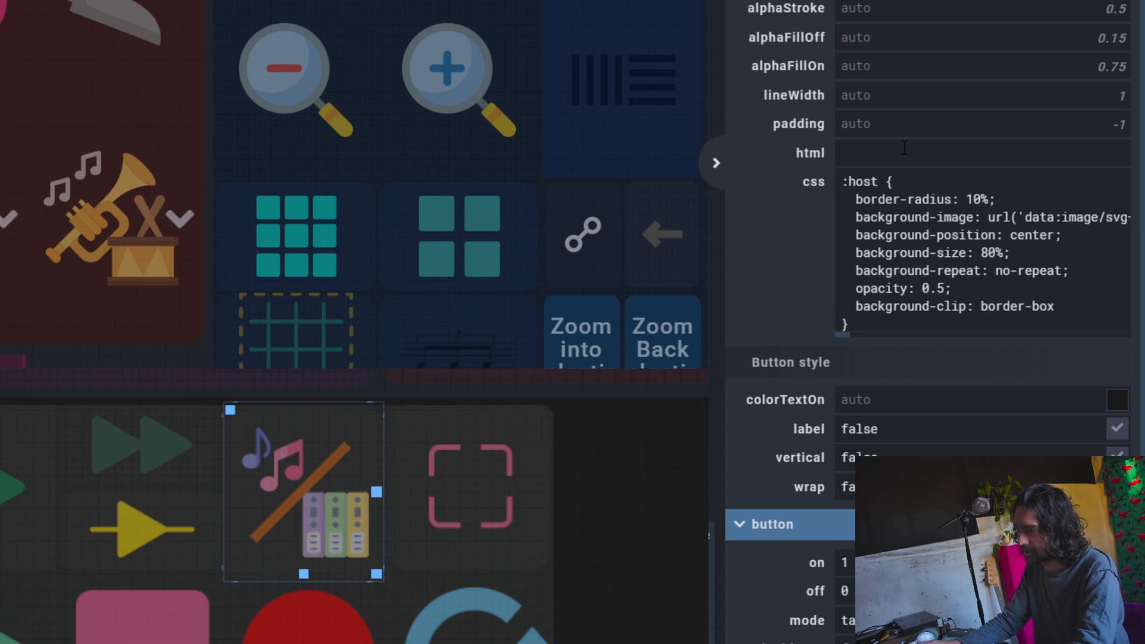
Step: Start a new CSS block with the selector :host.on below the :host rule of the ClipDevice button
left_click(883, 328)
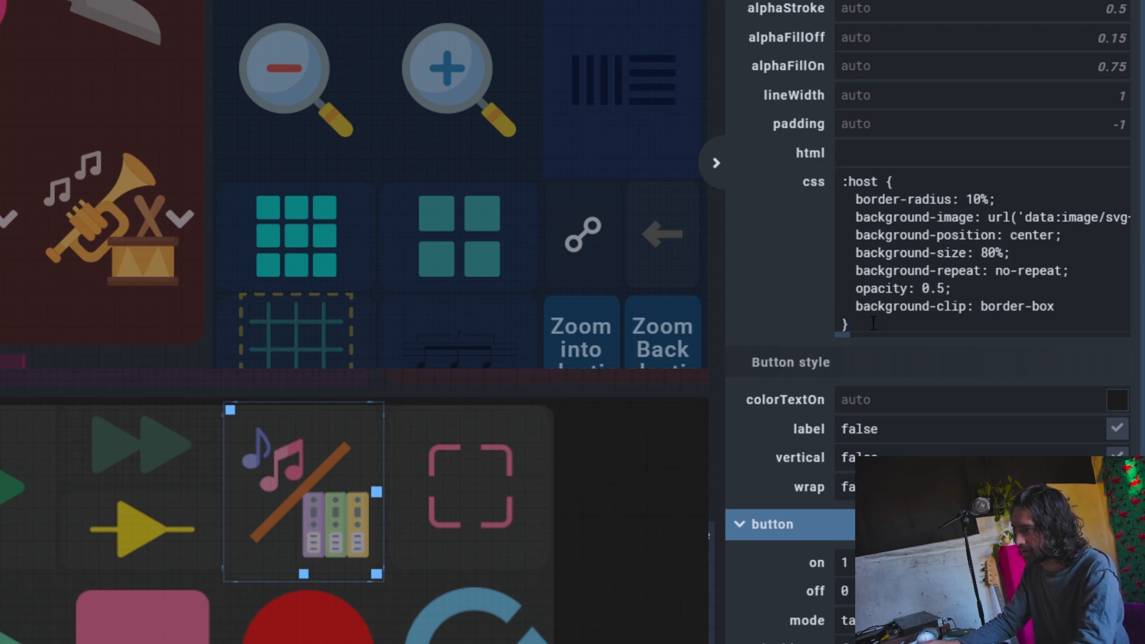
key("Return")
key("Return")
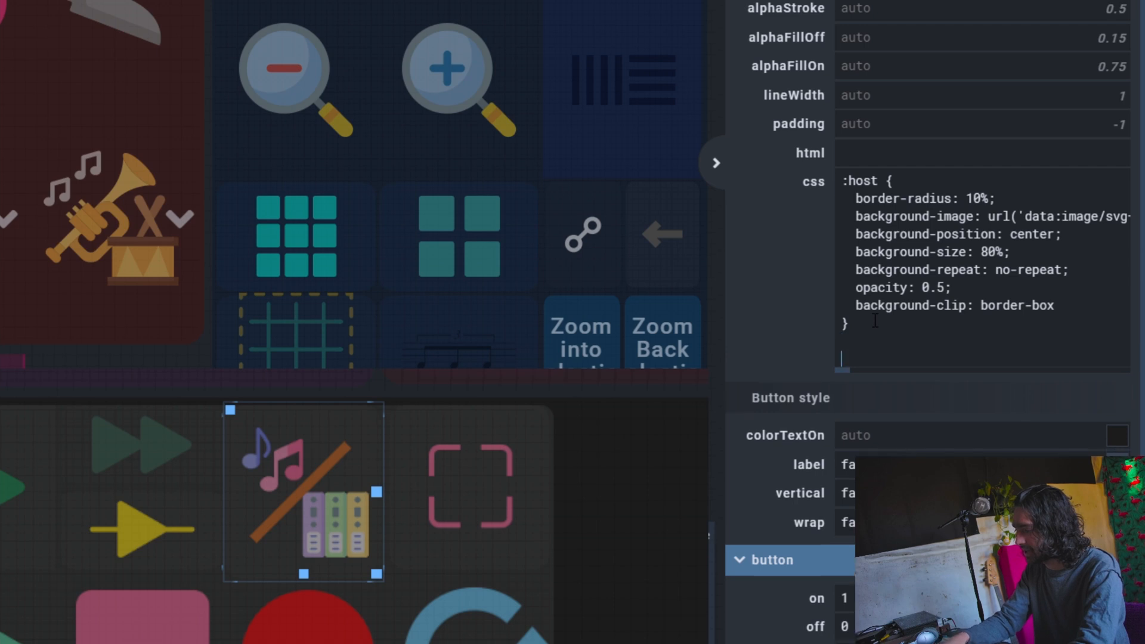
type(":")
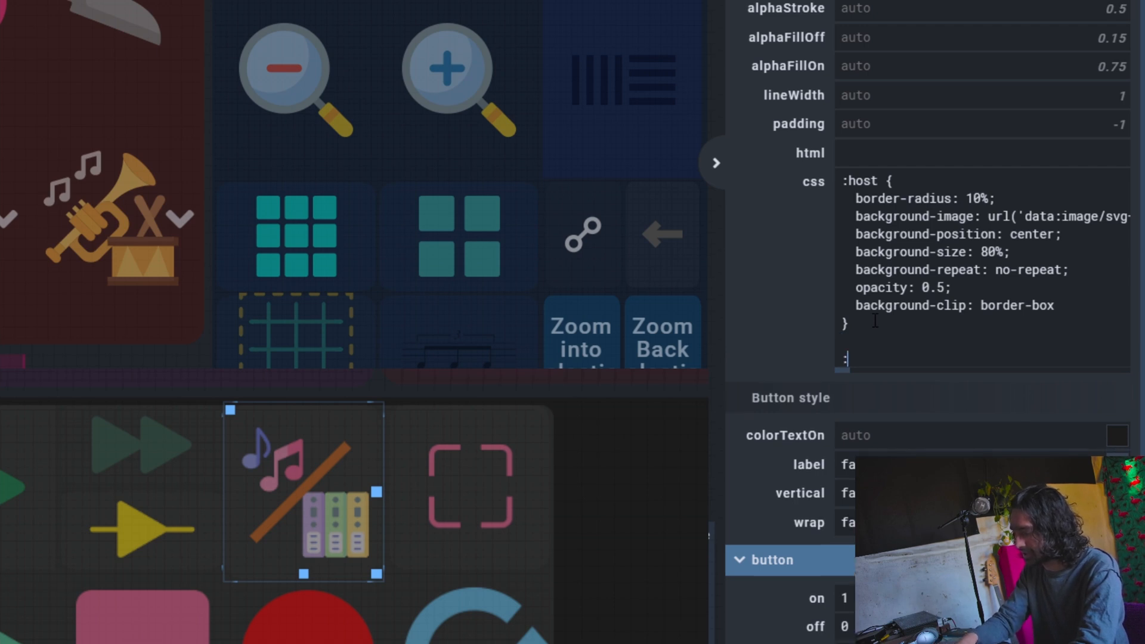
type("host")
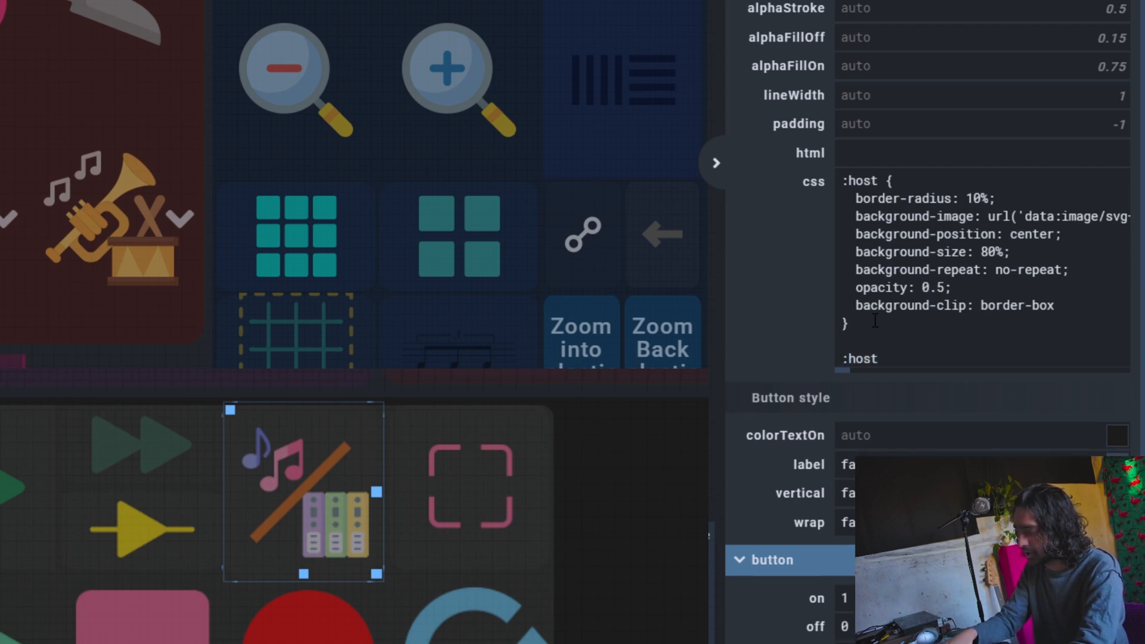
type(".on")
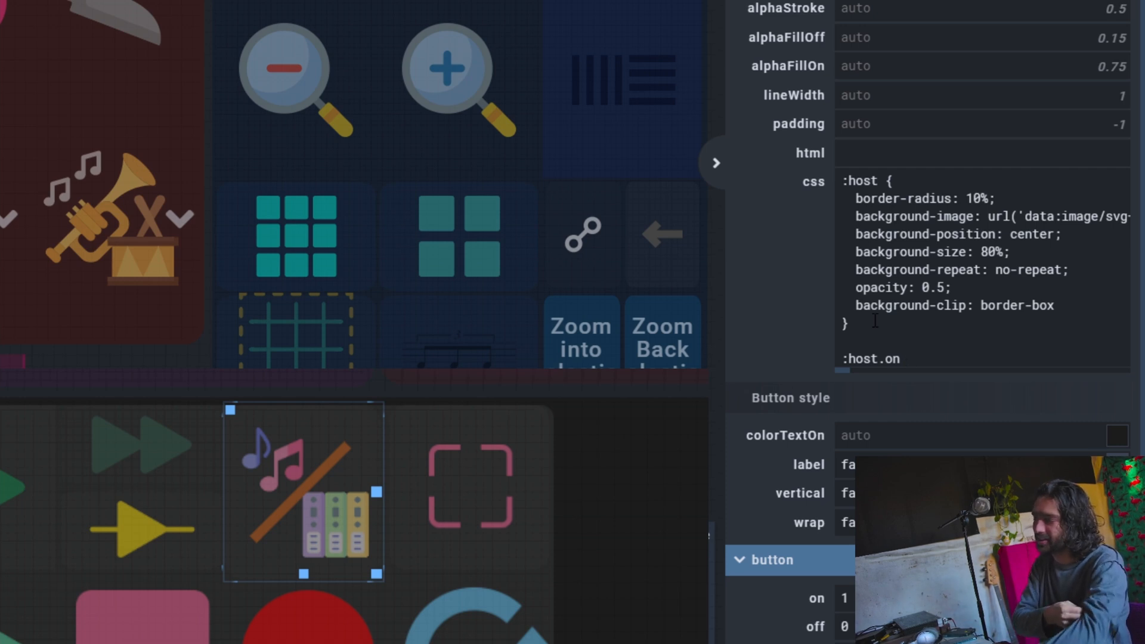
type("{")
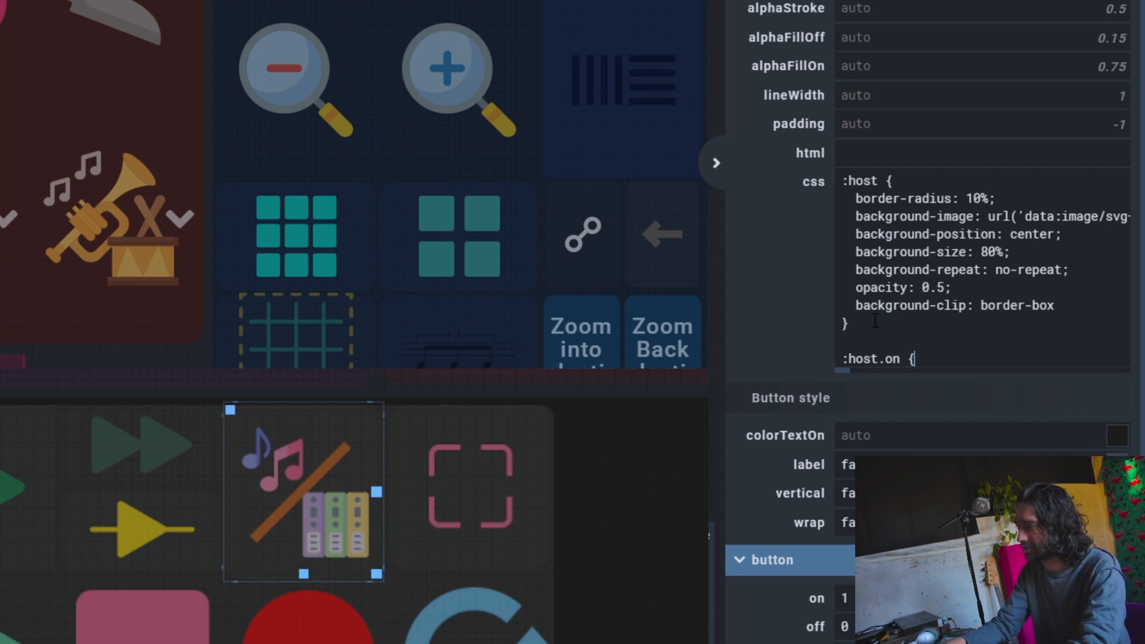
key("Return")
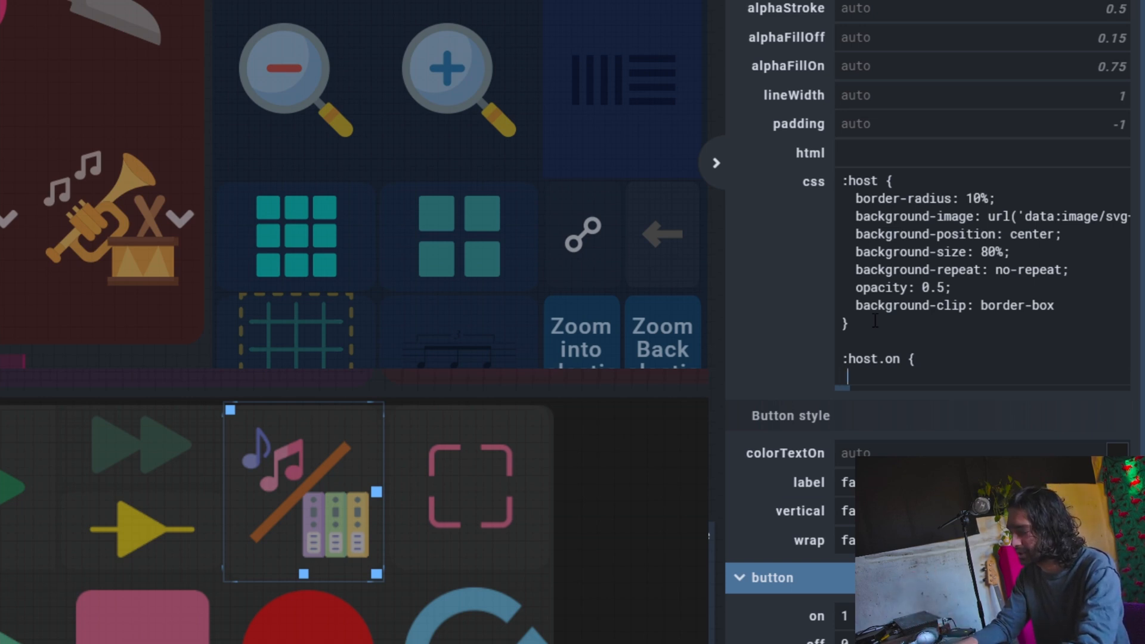
Step: Add the declaration opacity: 1; inside the :host.on block and close the block with a brace
type("opacity")
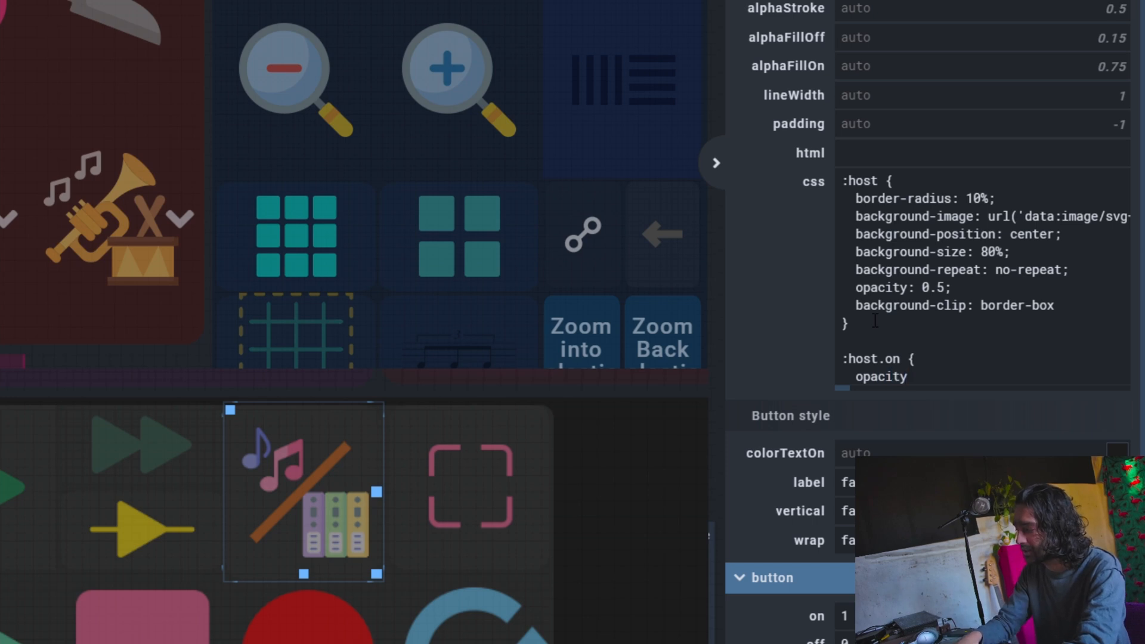
type(": 1")
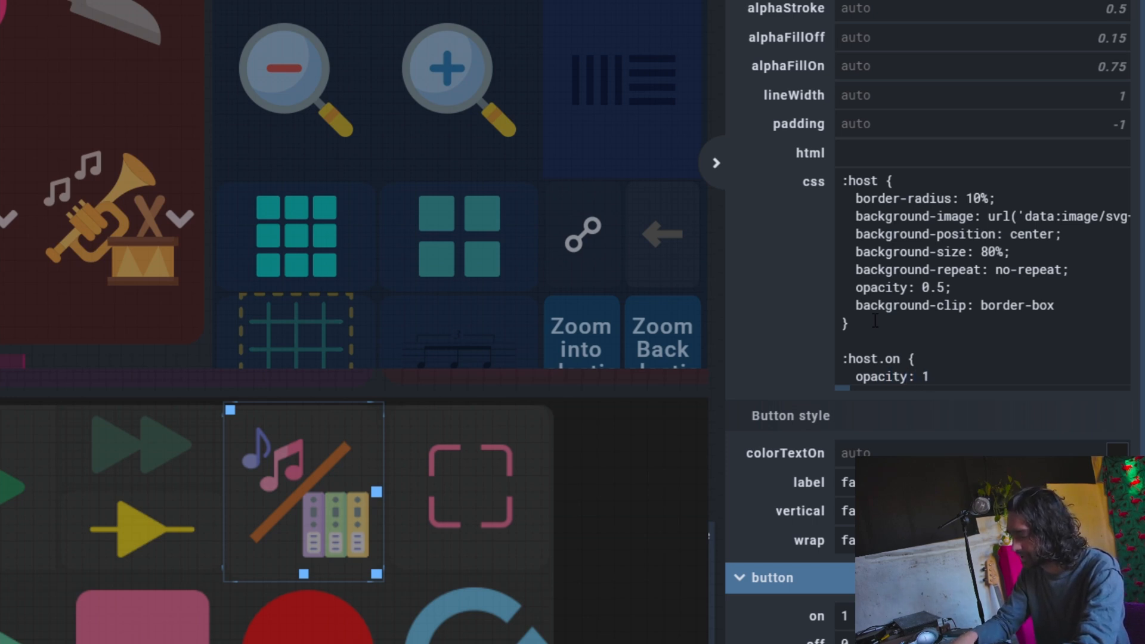
key("Return")
type("}")
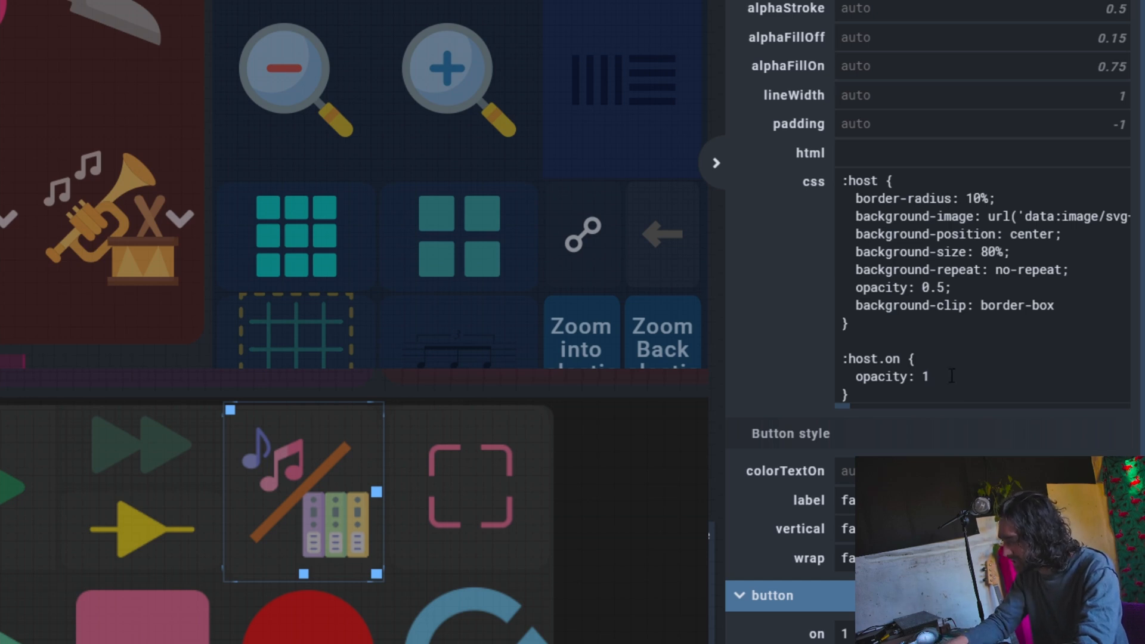
left_click(952, 376)
type(";")
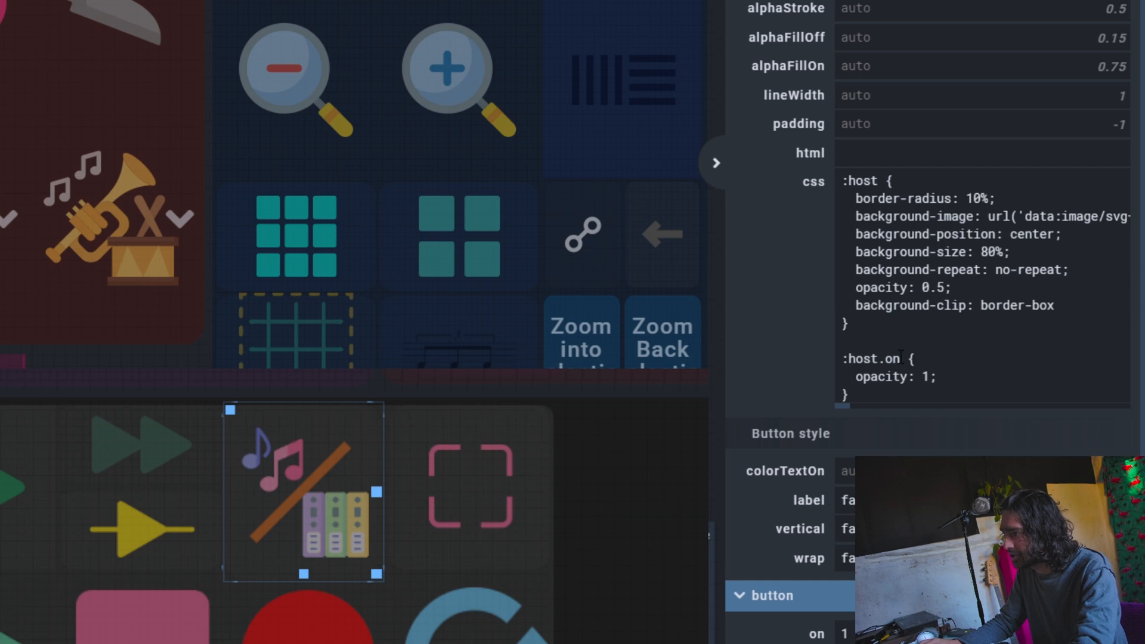
Step: Change the selector of the opacity: 1 rule to :host.active and test it on the ClipDevice button
key("BackSpace")
key("BackSpace")
type("active")
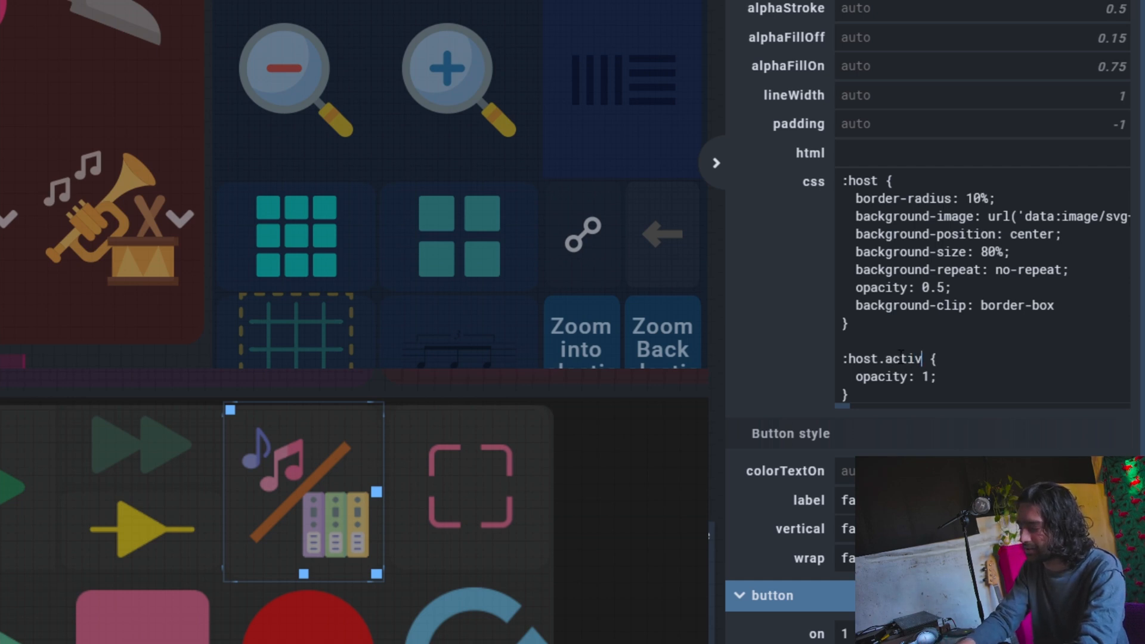
left_click(313, 517)
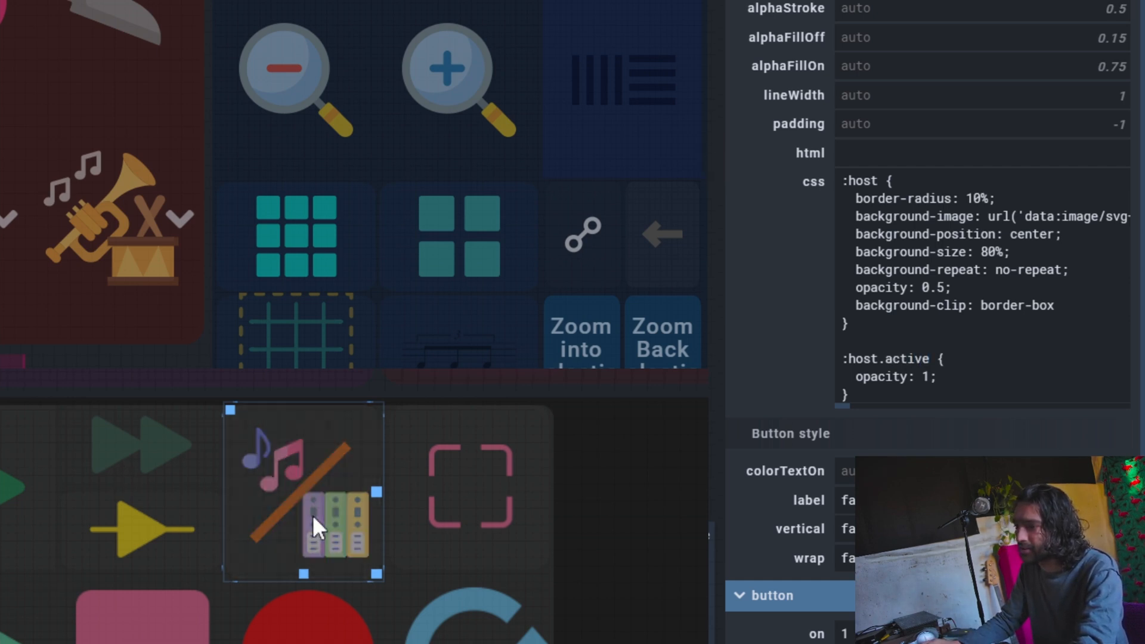
left_click(319, 513)
left_click(320, 513)
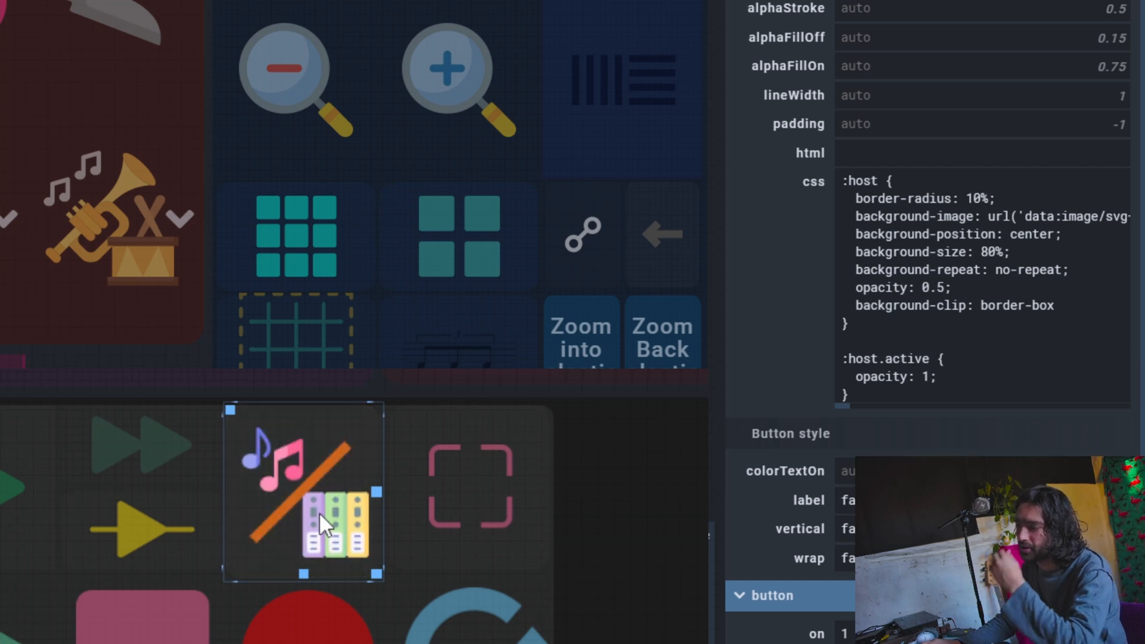
Step: Try the toggle mode for the ClipDevice button after reviewing its button settings and active-state CSS
double_click(914, 359)
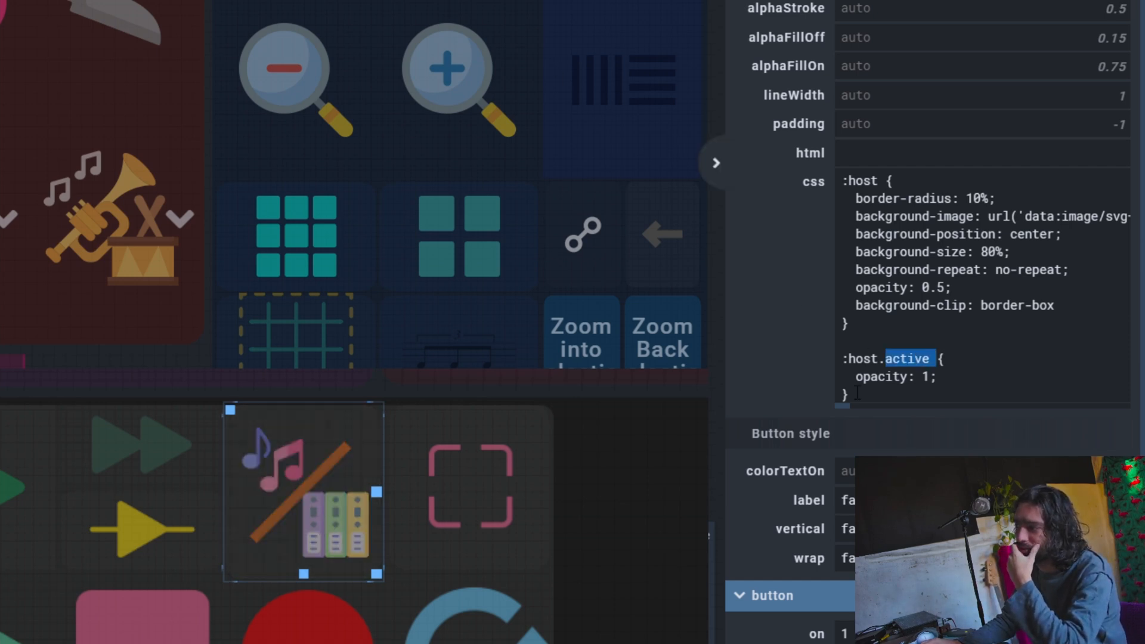
scroll(773, 520, "down", 3)
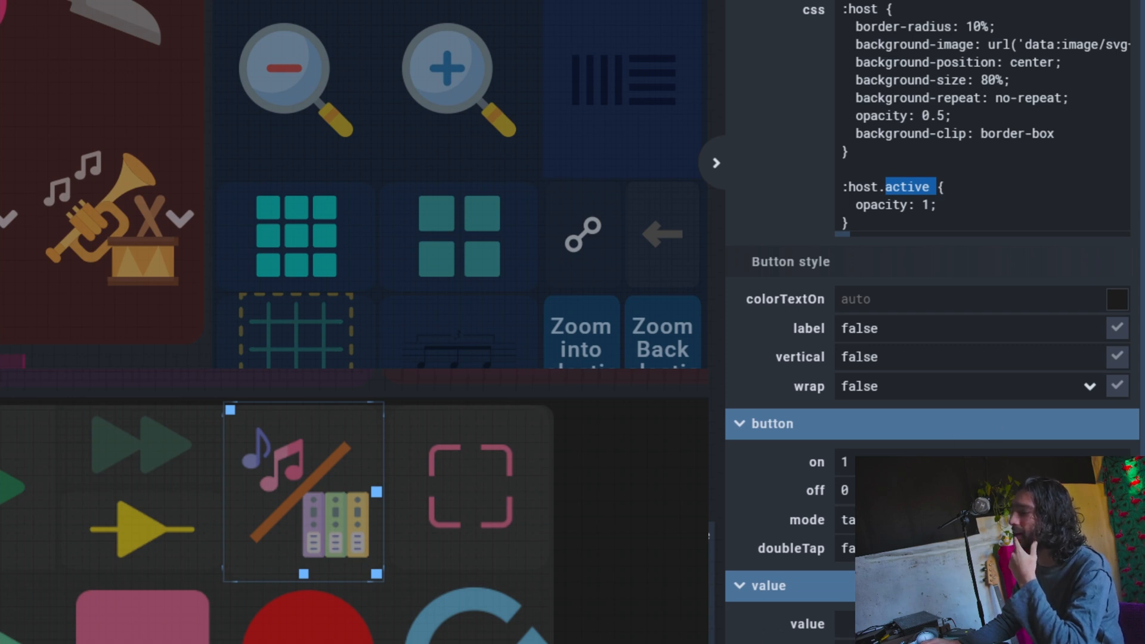
left_click(772, 639)
scroll(775, 560, "down", 5)
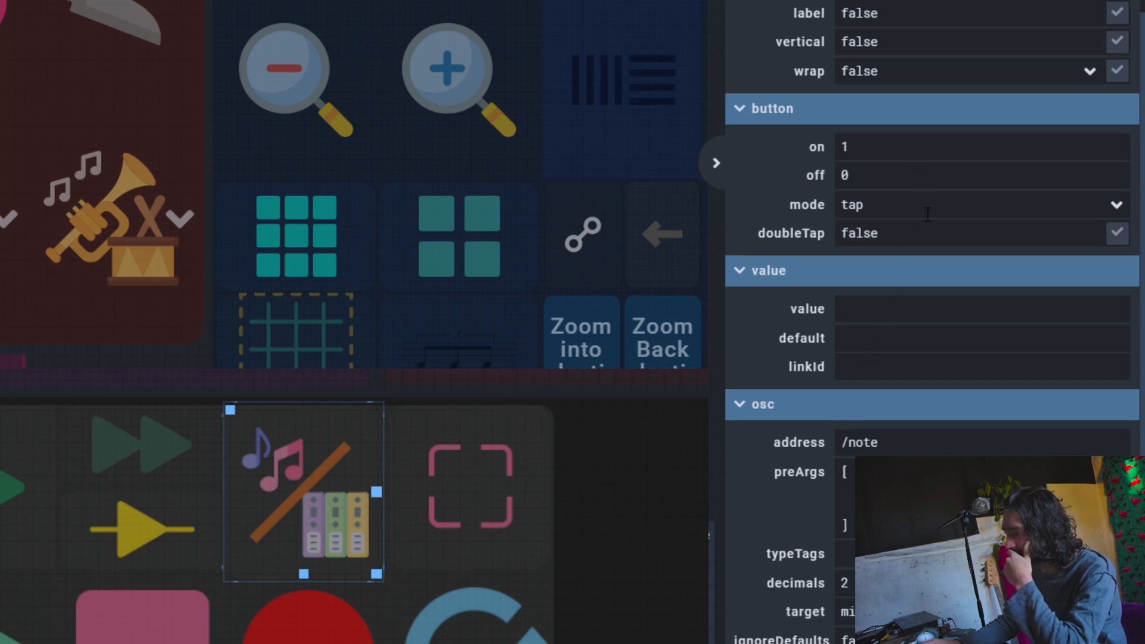
left_click(346, 486)
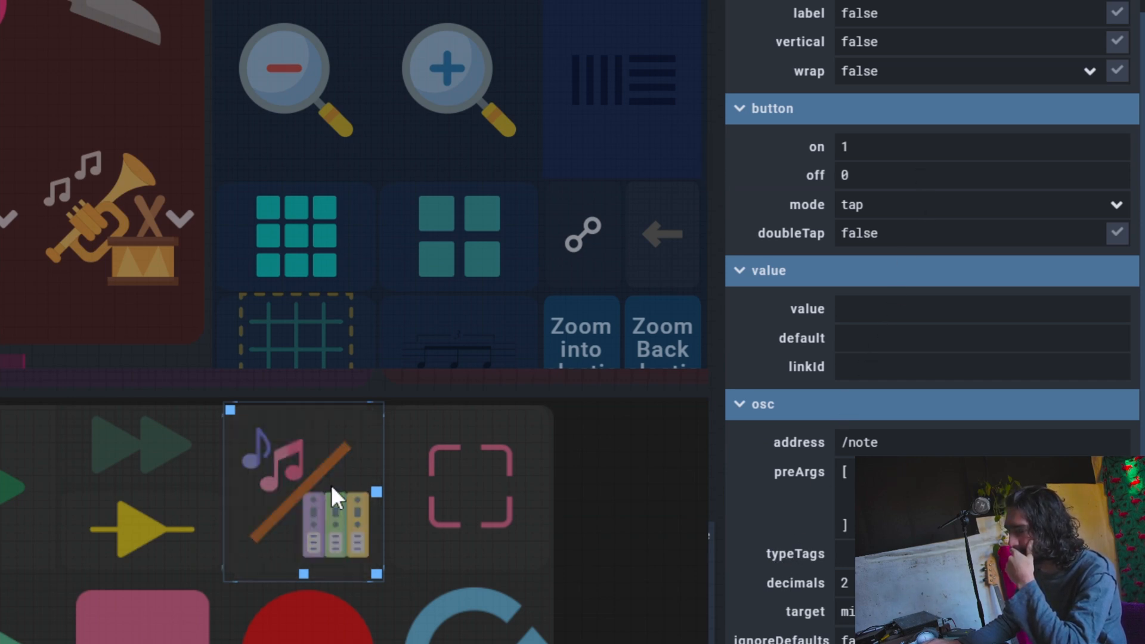
scroll(775, 348, "up", 9)
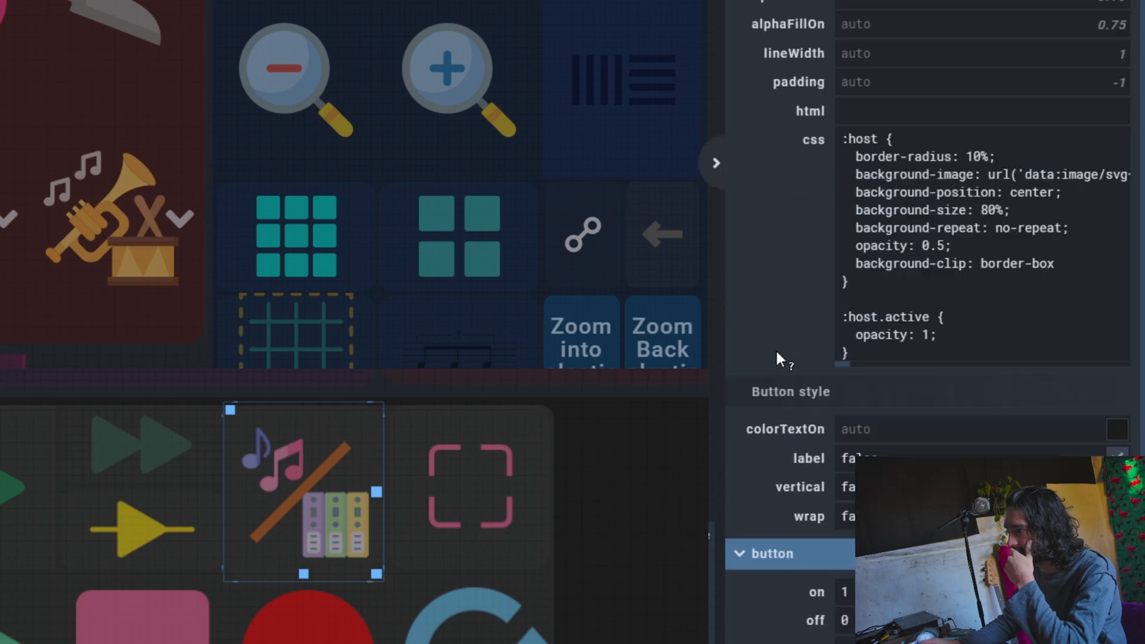
scroll(875, 434, "down", 9)
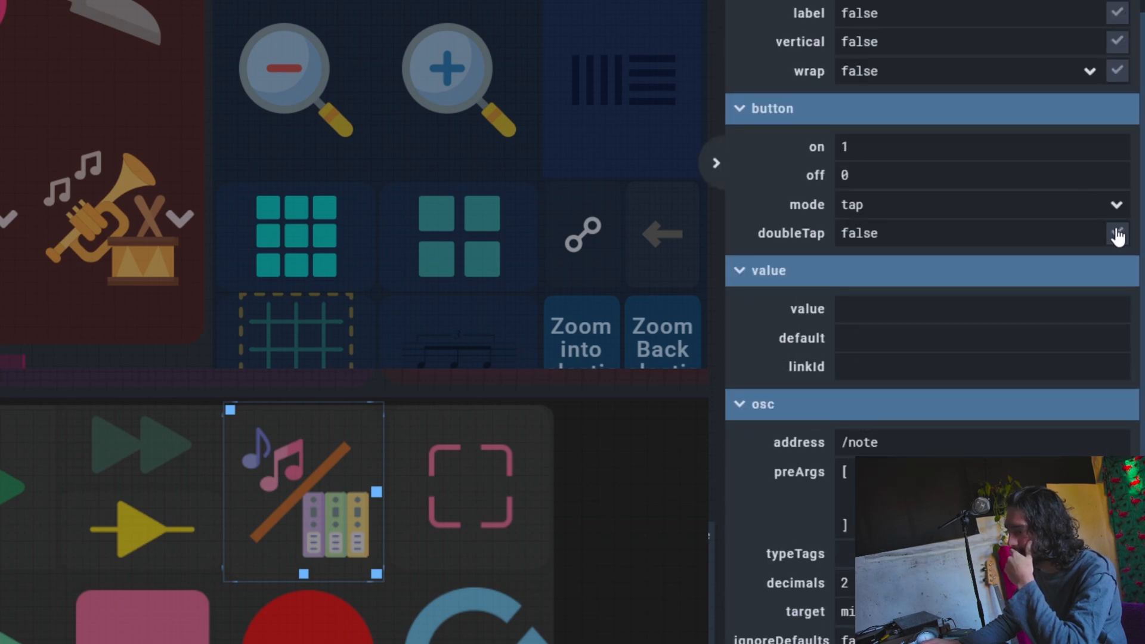
left_click(1113, 207)
left_click(1095, 233)
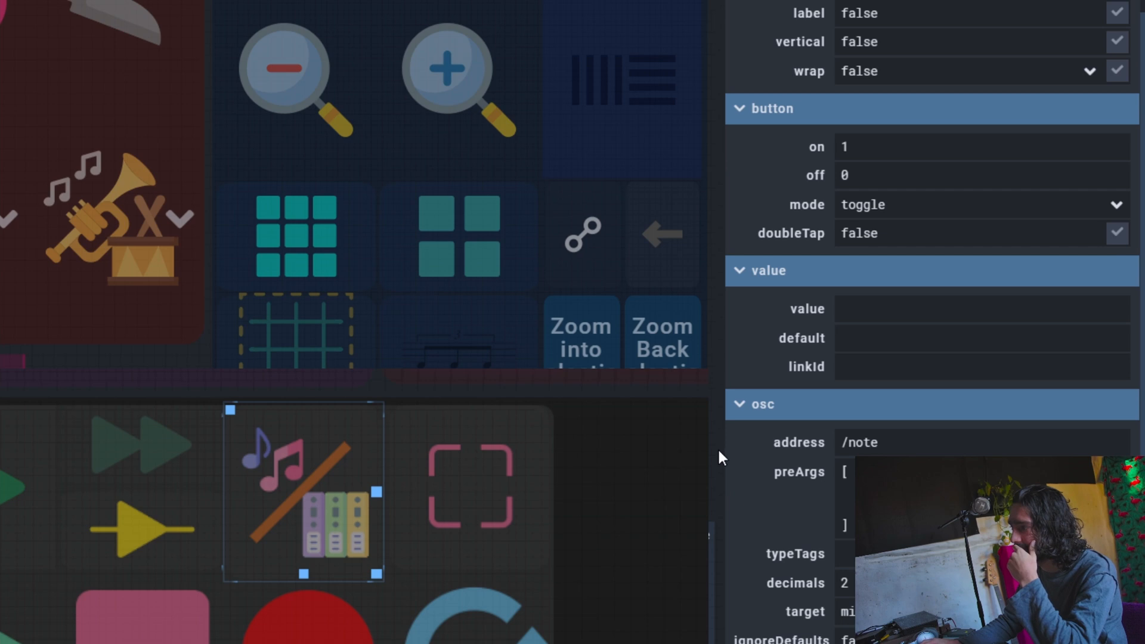
Step: Try :host.on as the selector of the opacity: 1 rule and test the ClipDevice button repeatedly
scroll(773, 322, "up", 10)
scroll(773, 322, "down", 3)
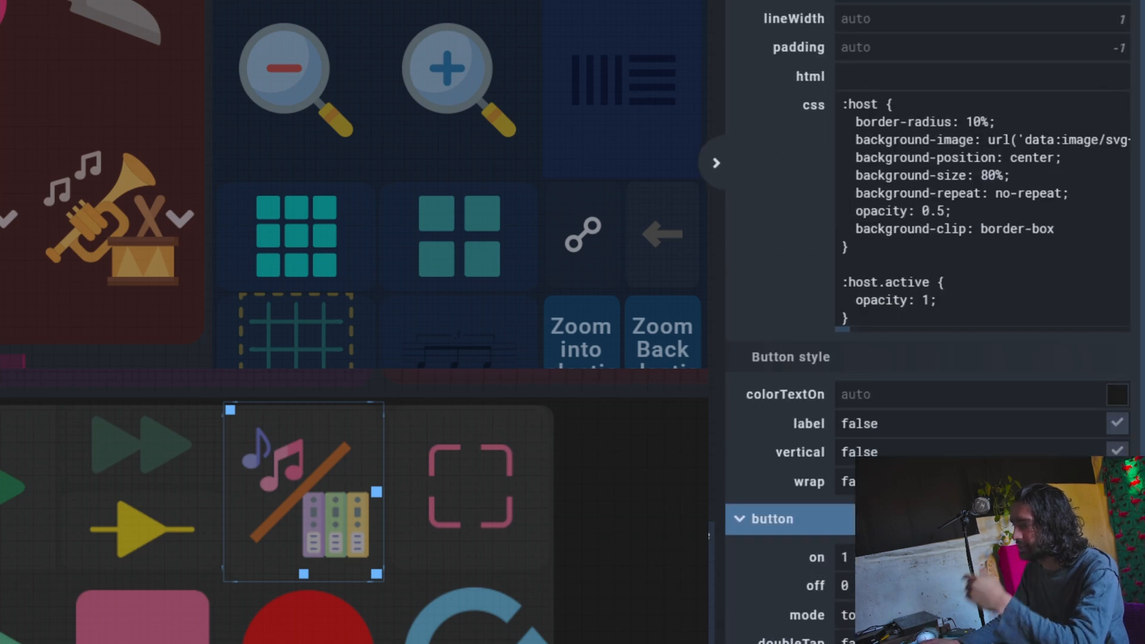
double_click(907, 283)
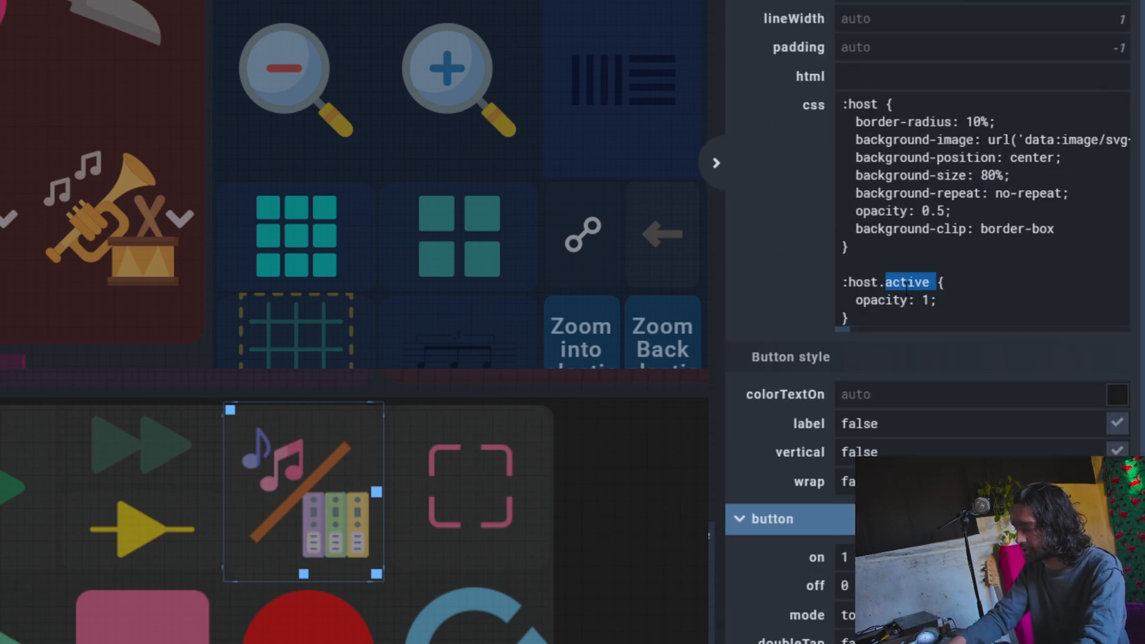
type("on")
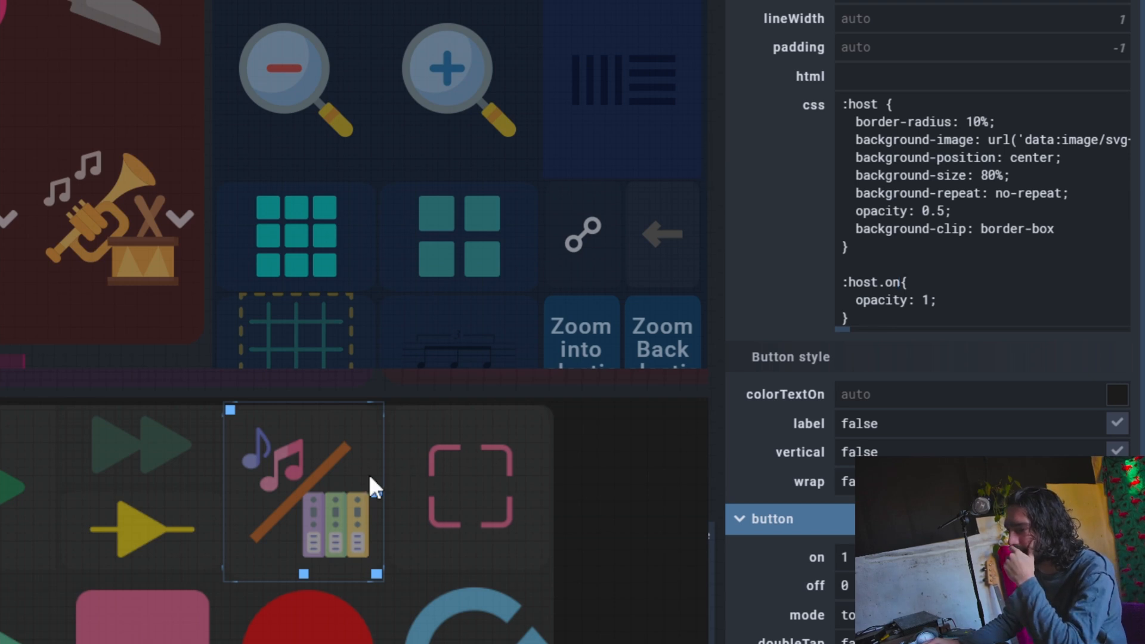
left_click(340, 482)
left_click(340, 482)
left_click(334, 488)
left_click(334, 488)
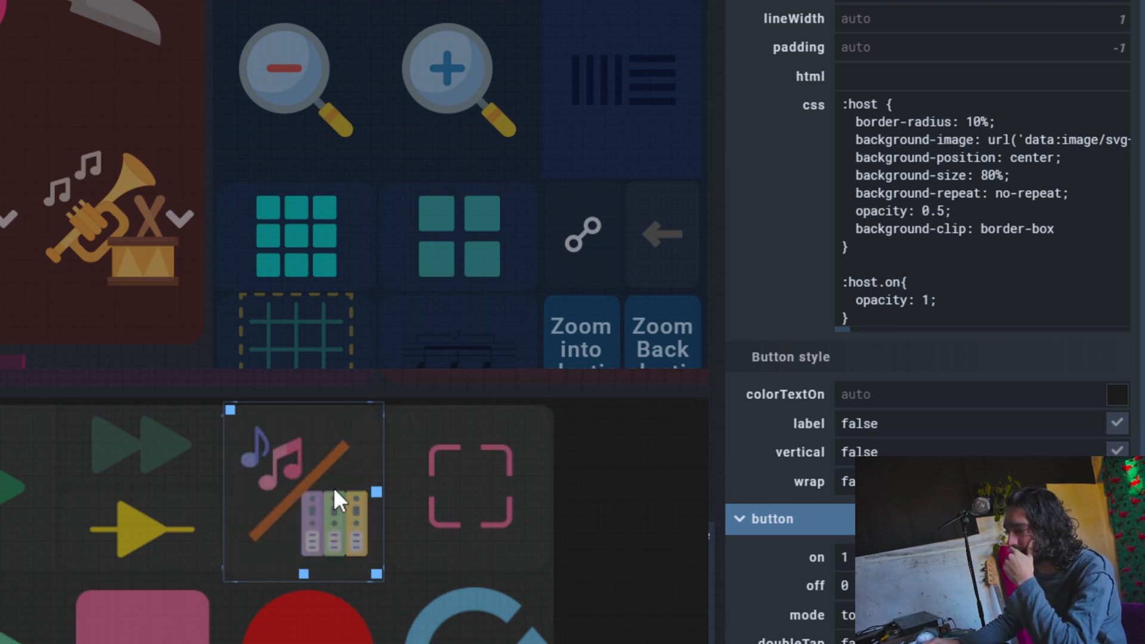
Step: Restore the :host.active selector in the CSS and set the ClipDevice button's mode back to tap
double_click(888, 283)
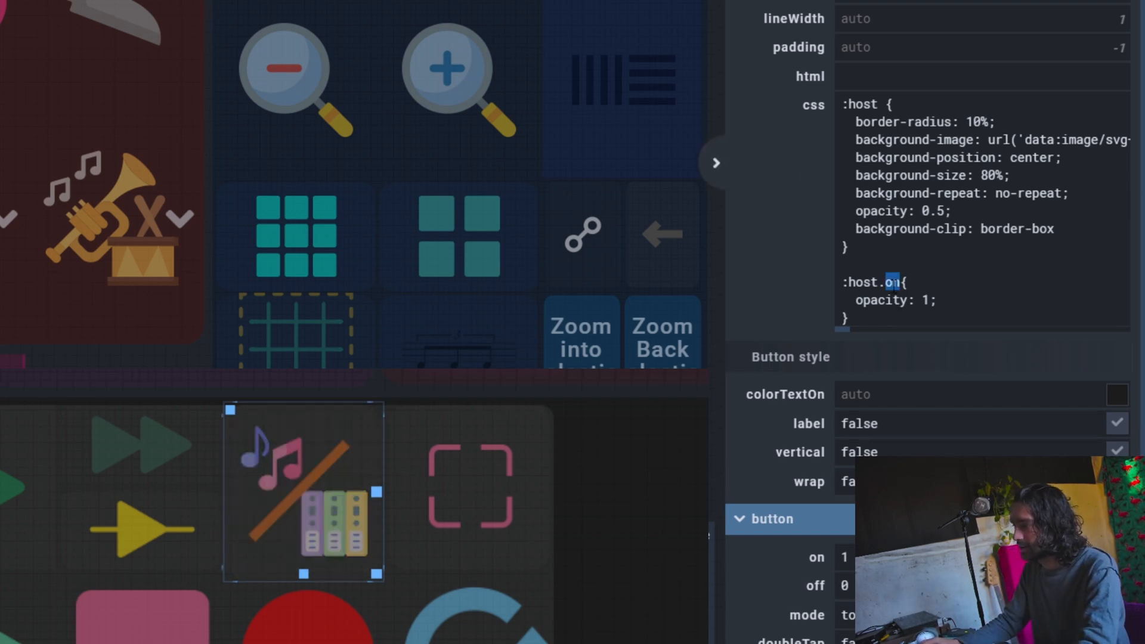
type("active")
scroll(969, 227, "down", 6)
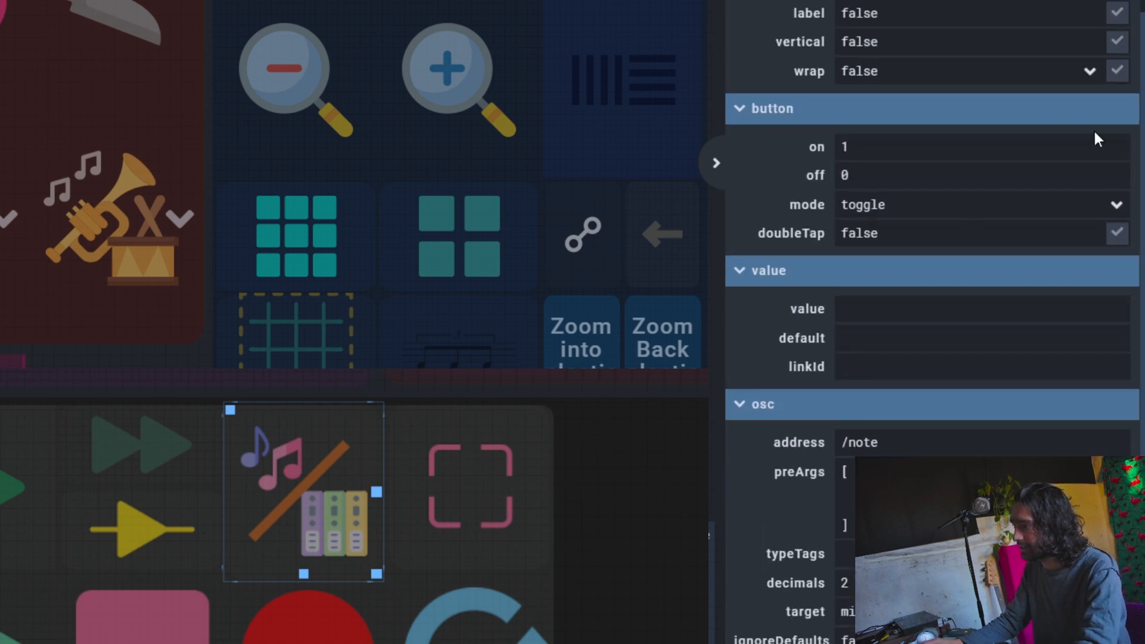
left_click(1115, 205)
left_click(1065, 262)
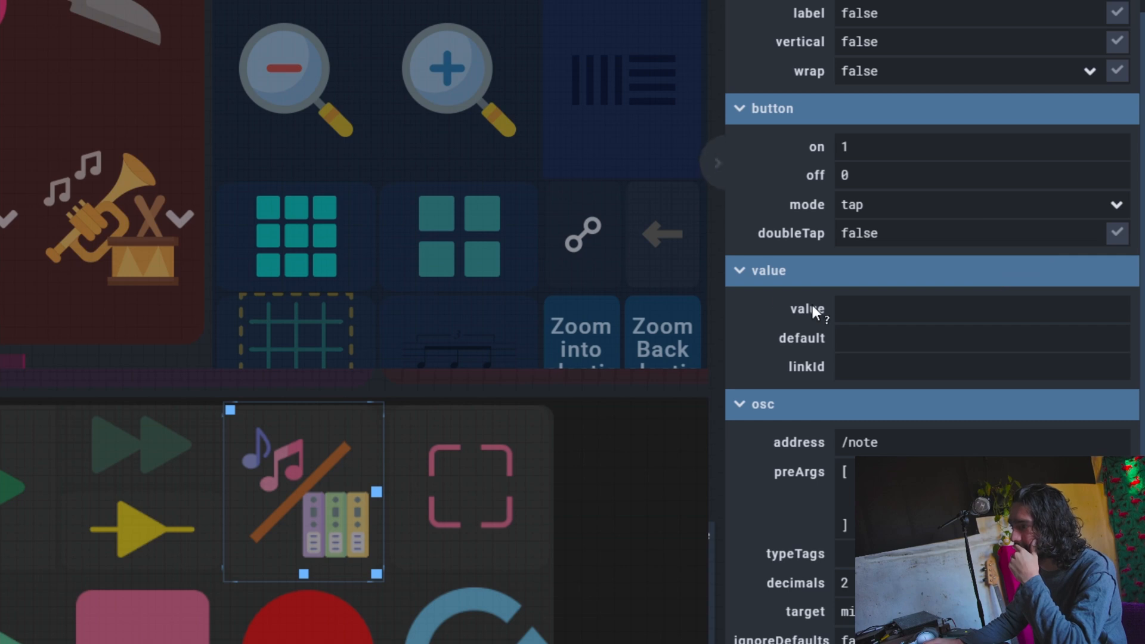